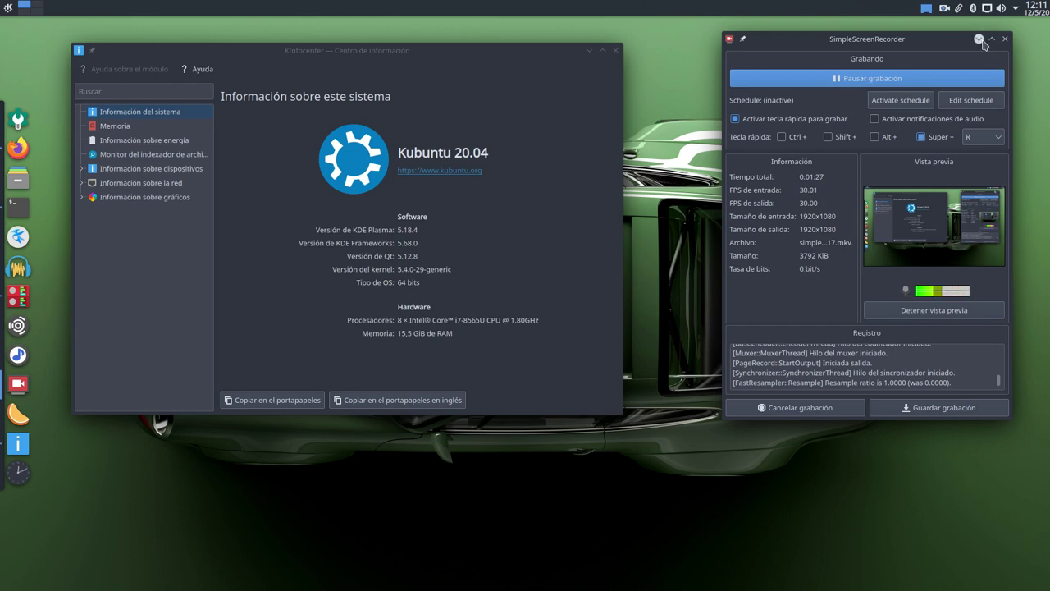
Minimise the screen recorder and system information windows and switch to the Cantata music player
{"action": "left_click", "coordinate": [978, 39]}
{"action": "left_click", "coordinate": [589, 51]}
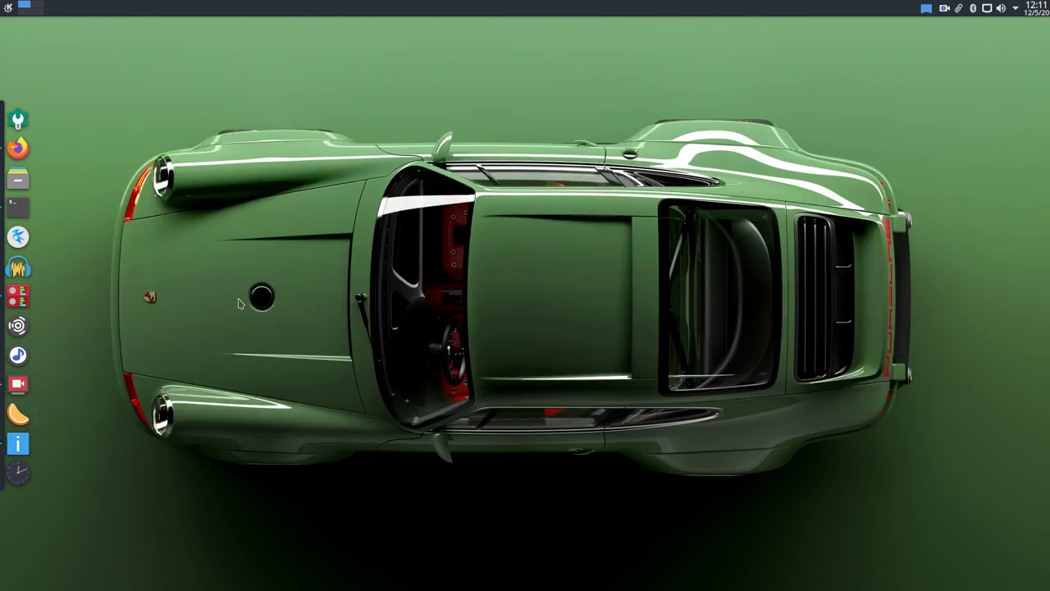
{"action": "left_click", "coordinate": [33, 359]}
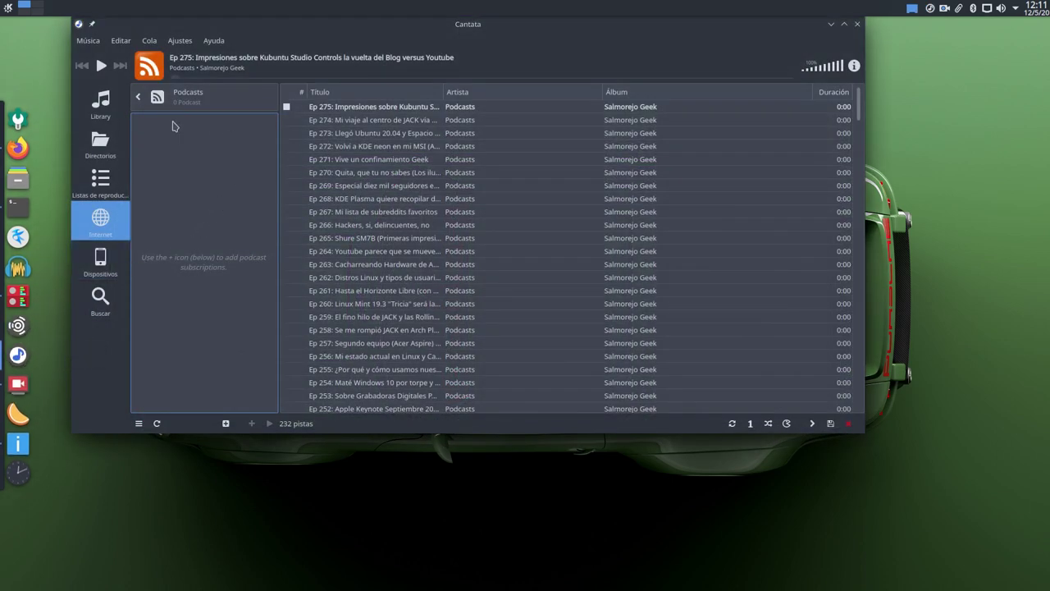
Check the list of Internet sources, return to Podcasts and clear the play queue
{"action": "left_click", "coordinate": [139, 99]}
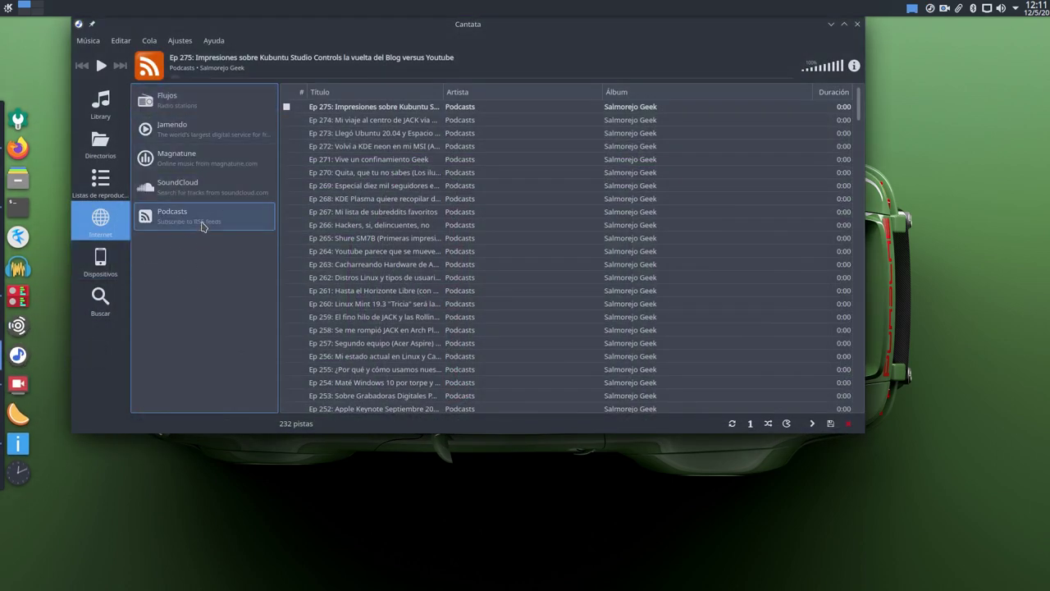
{"action": "left_click", "coordinate": [204, 225]}
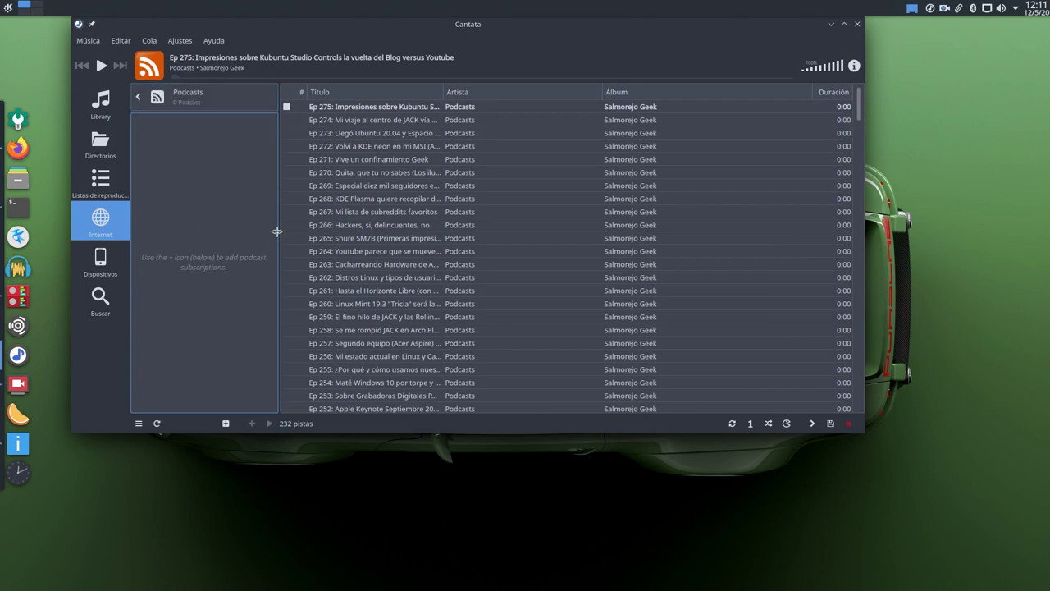
{"action": "left_click", "coordinate": [848, 424]}
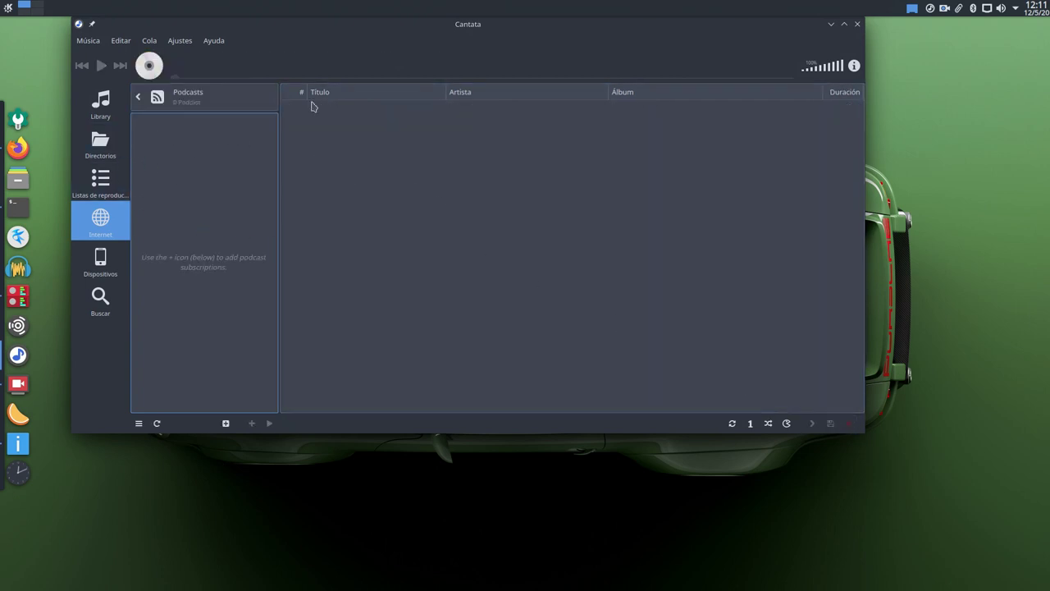
Reposition the Cantata window nearer the middle of the desktop and minimise it
{"action": "left_click_drag", "start_coordinate": [467, 29], "coordinate": [531, 76]}
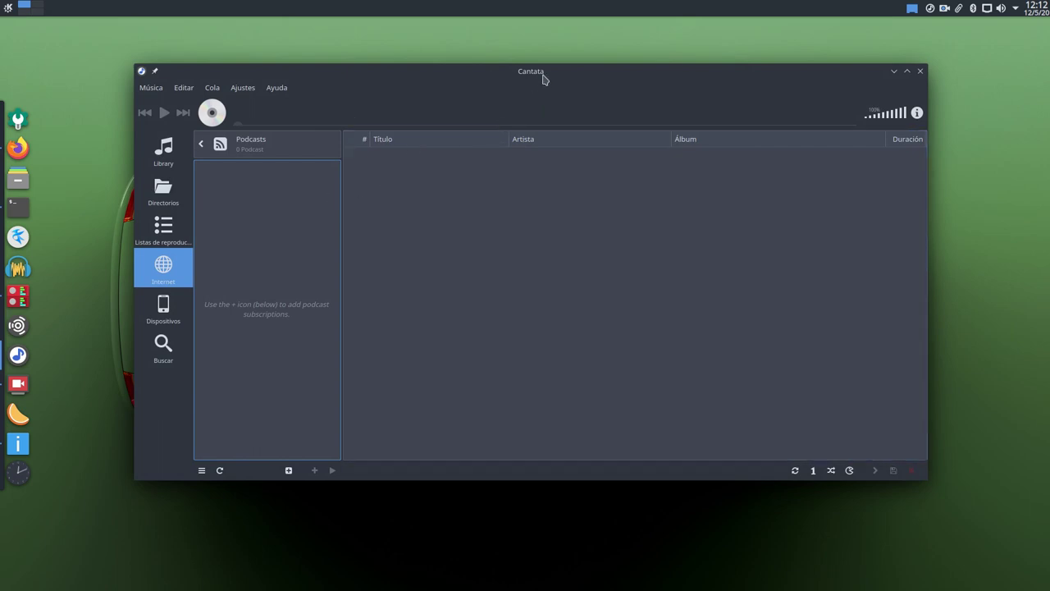
{"action": "left_click_drag", "start_coordinate": [541, 77], "coordinate": [556, 89]}
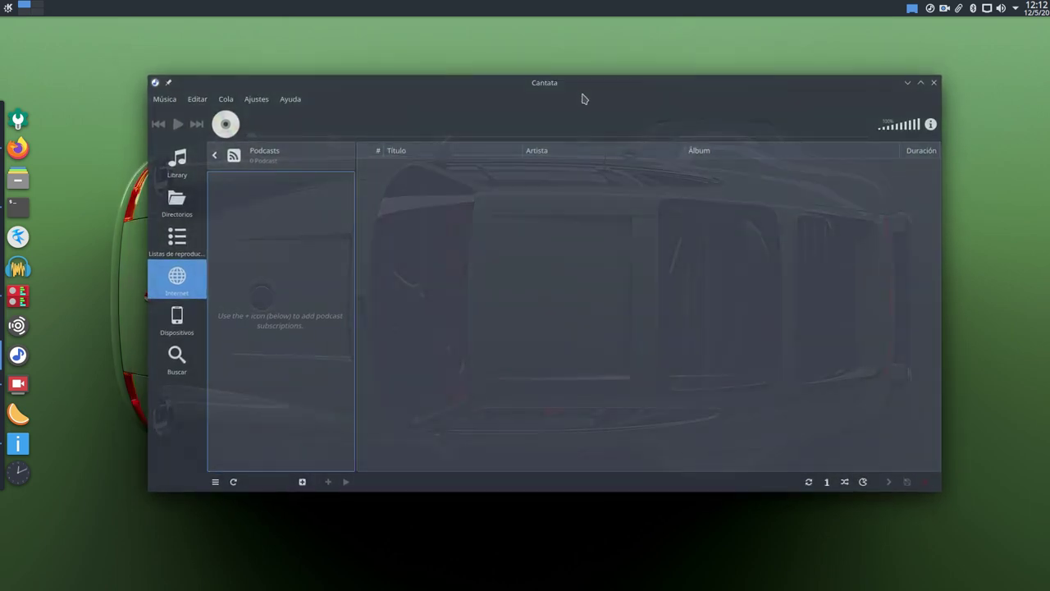
{"action": "left_click", "coordinate": [907, 82]}
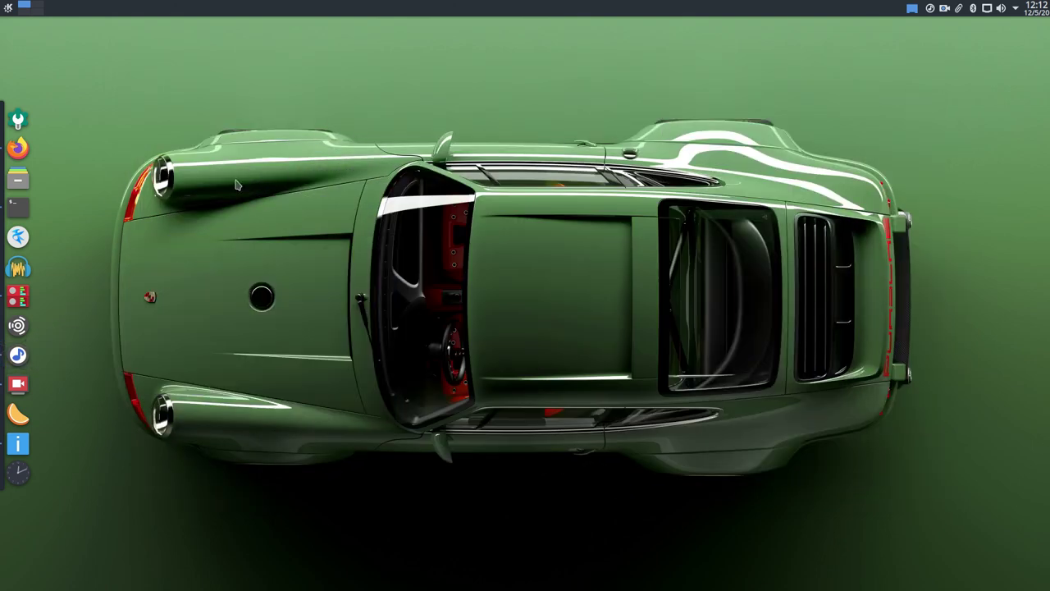
Switch to Konsole, run "sudo apt install cantata mpd" with the account password entered at the prompt, and minimise the terminal
{"action": "left_click", "coordinate": [18, 207]}
{"action": "left_click_drag", "start_coordinate": [551, 108], "coordinate": [482, 72]}
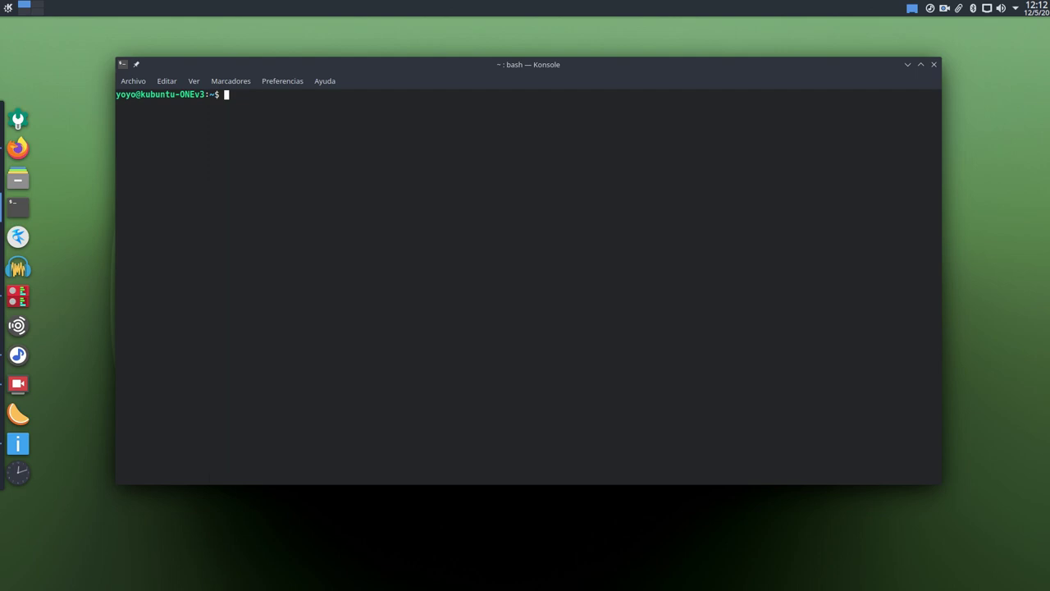
{"action": "type", "text": "sy"}
{"action": "key", "text": "BackSpace"}
{"action": "key", "text": "BackSpace"}
{"action": "type", "text": "sudo apt install cantata "}
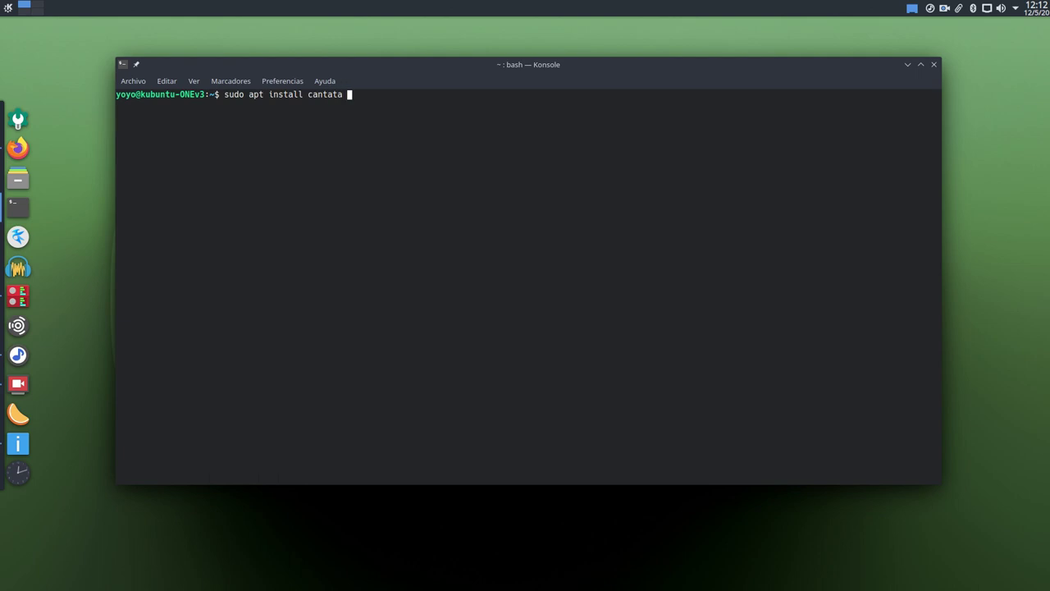
{"action": "type", "text": "mpd"}
{"action": "key", "text": "Return"}
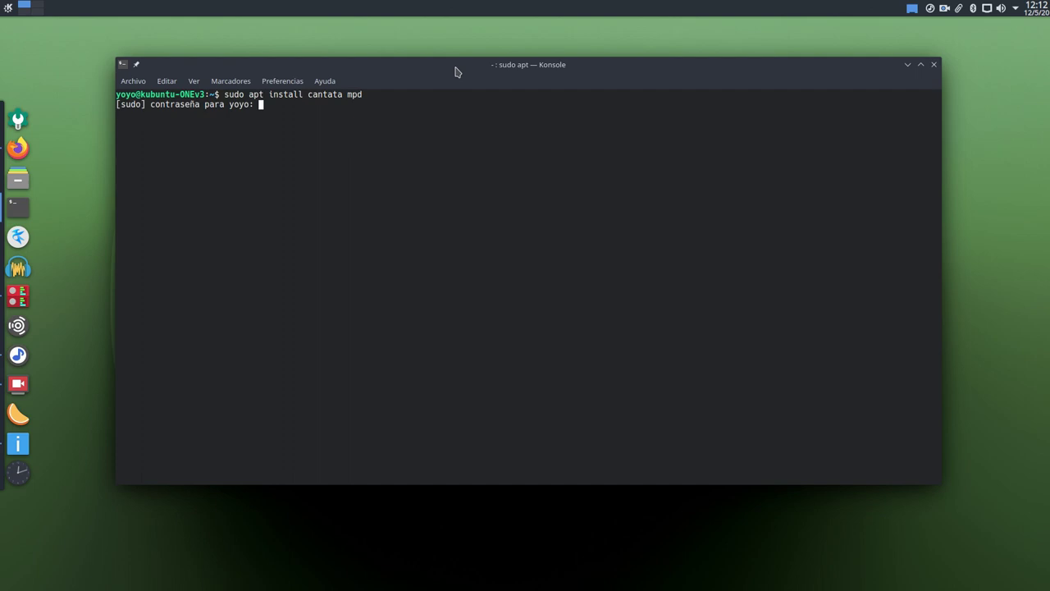
{"action": "key", "text": "Return"}
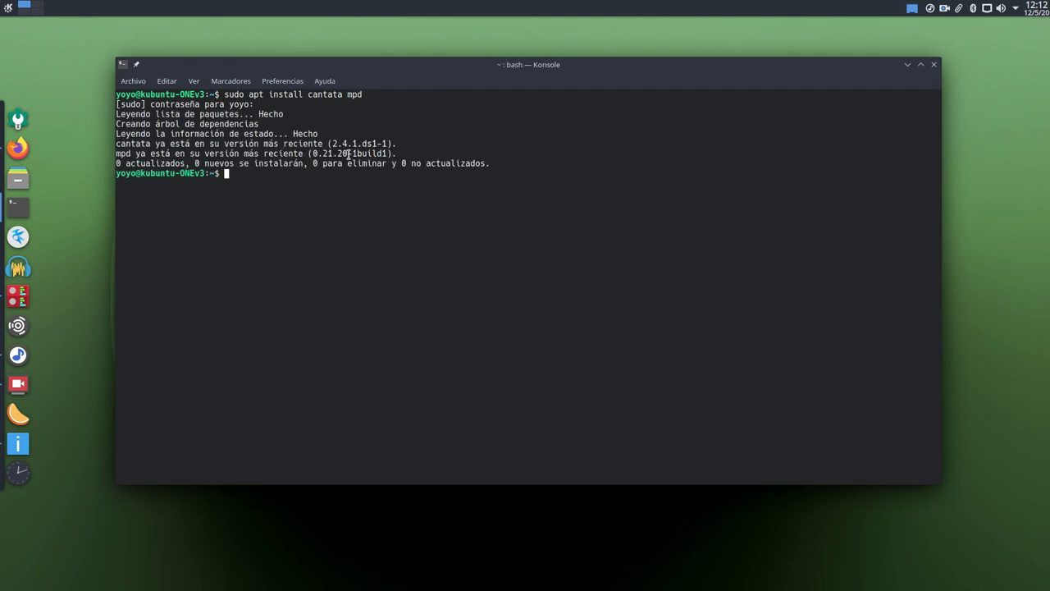
{"action": "left_click", "coordinate": [907, 64]}
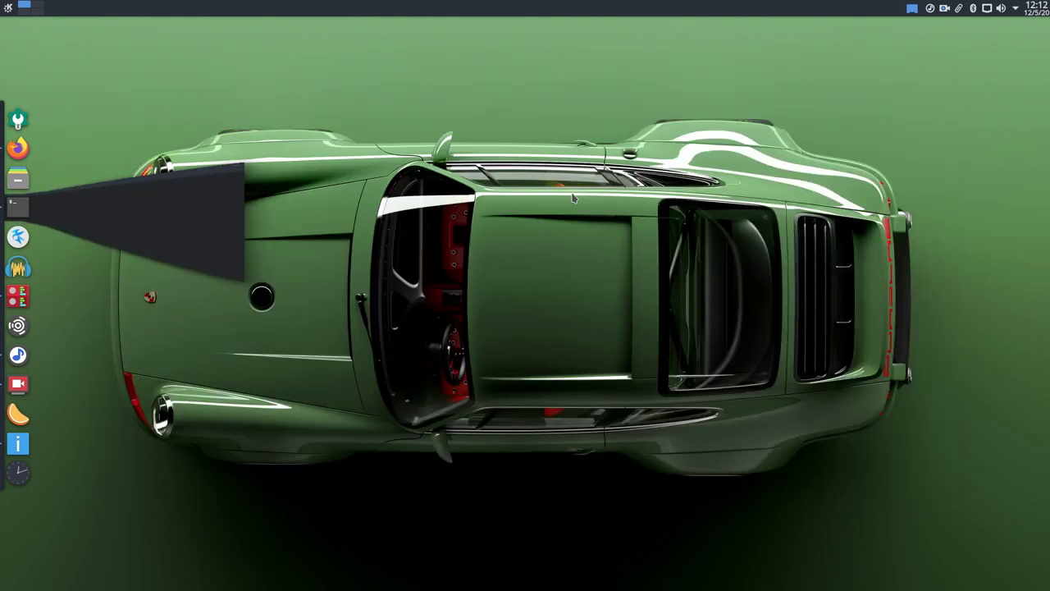
Switch back to Cantata and review the collection, playback and interface sidebar pages of its configuration
{"action": "left_click", "coordinate": [18, 354]}
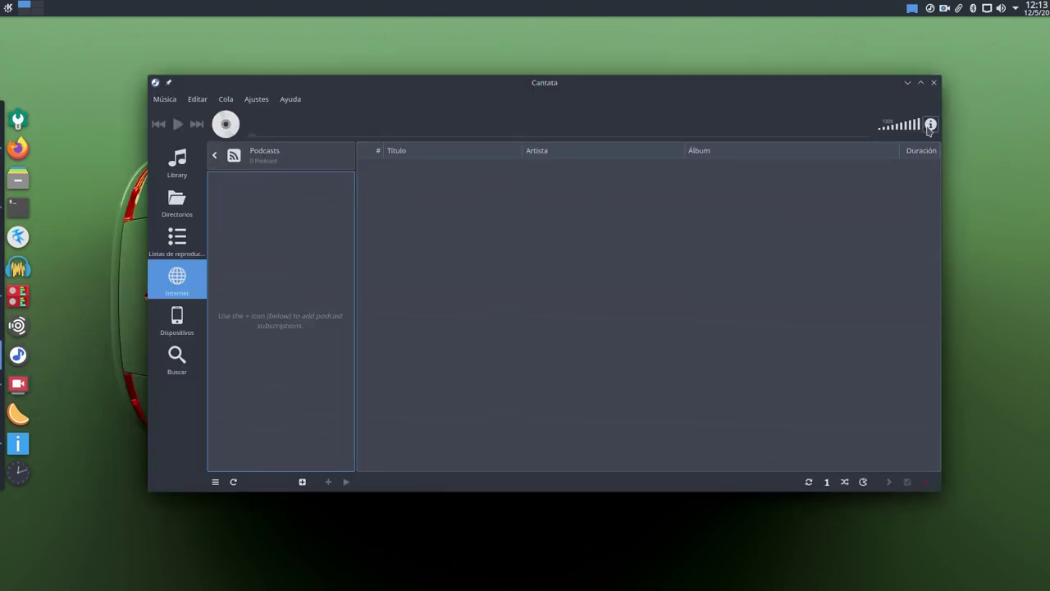
{"action": "left_click", "coordinate": [197, 98]}
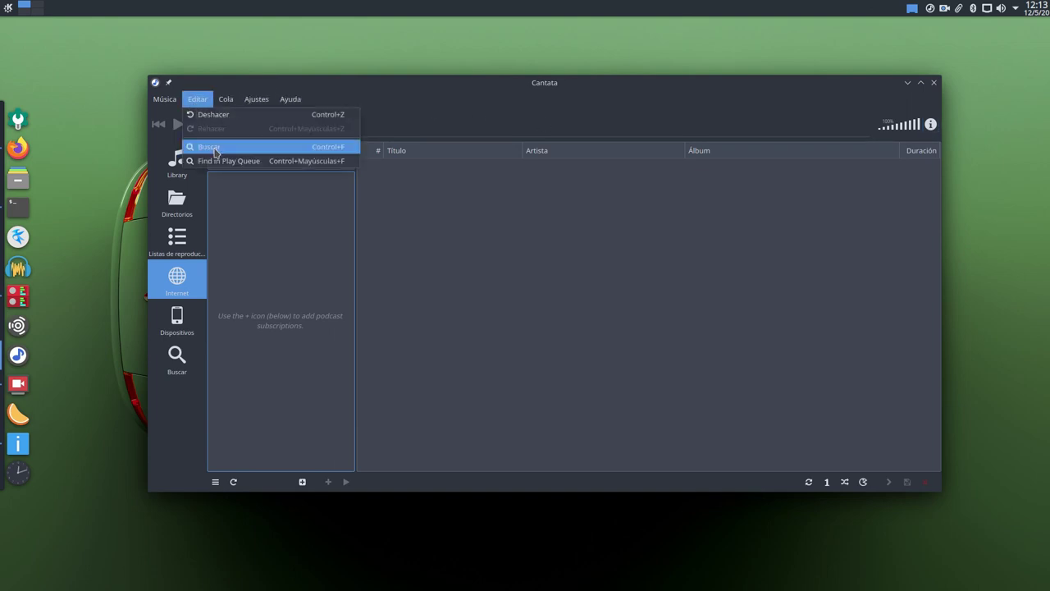
{"action": "left_click", "coordinate": [292, 160]}
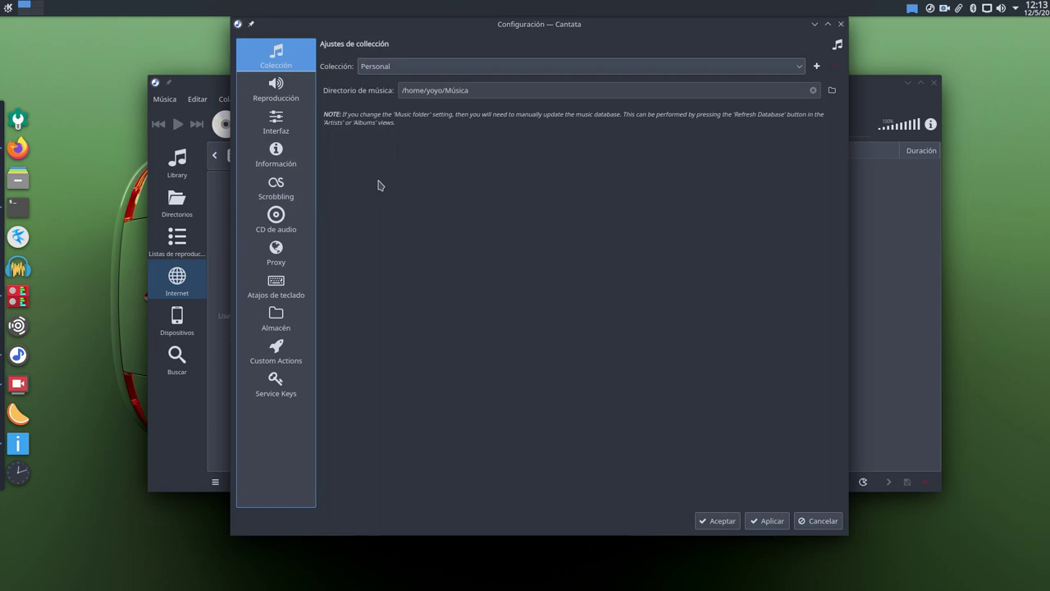
{"action": "left_click", "coordinate": [269, 97]}
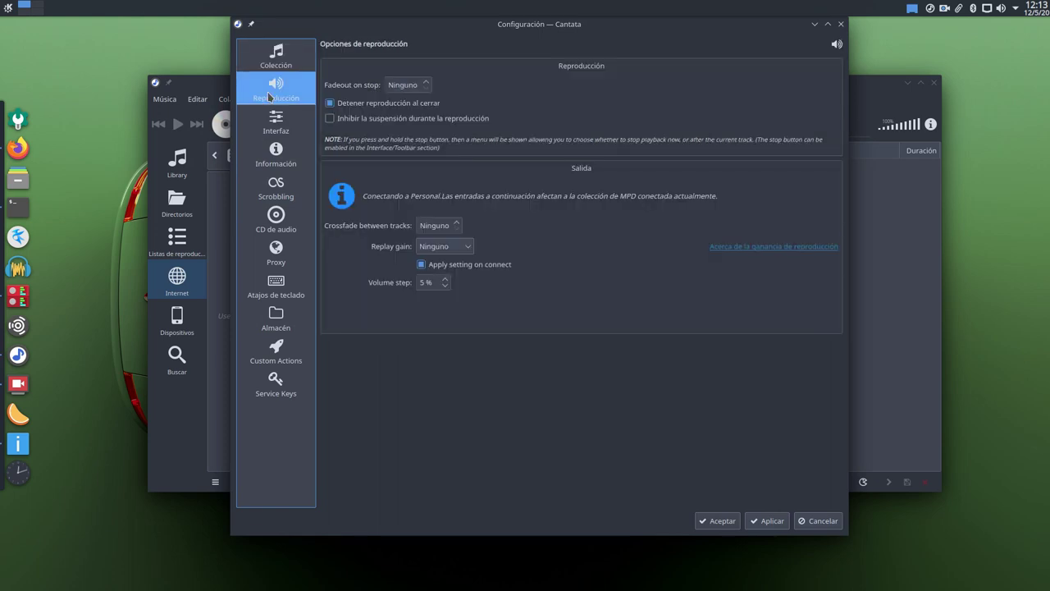
{"action": "left_click", "coordinate": [272, 124]}
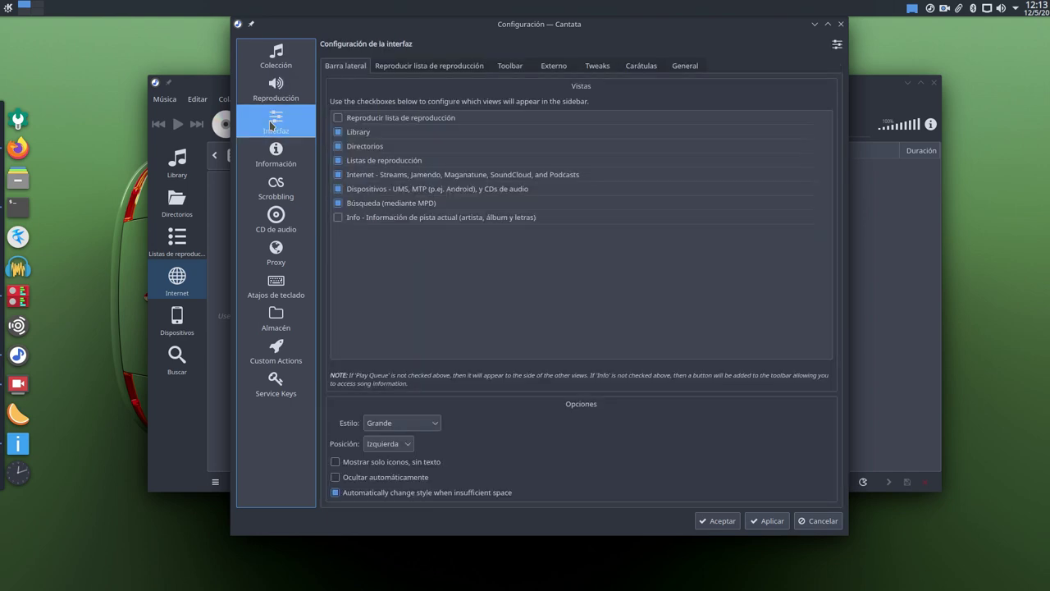
Review the play queue, toolbar and external options of the interface settings, and apply and accept the configuration
{"action": "left_click", "coordinate": [401, 70]}
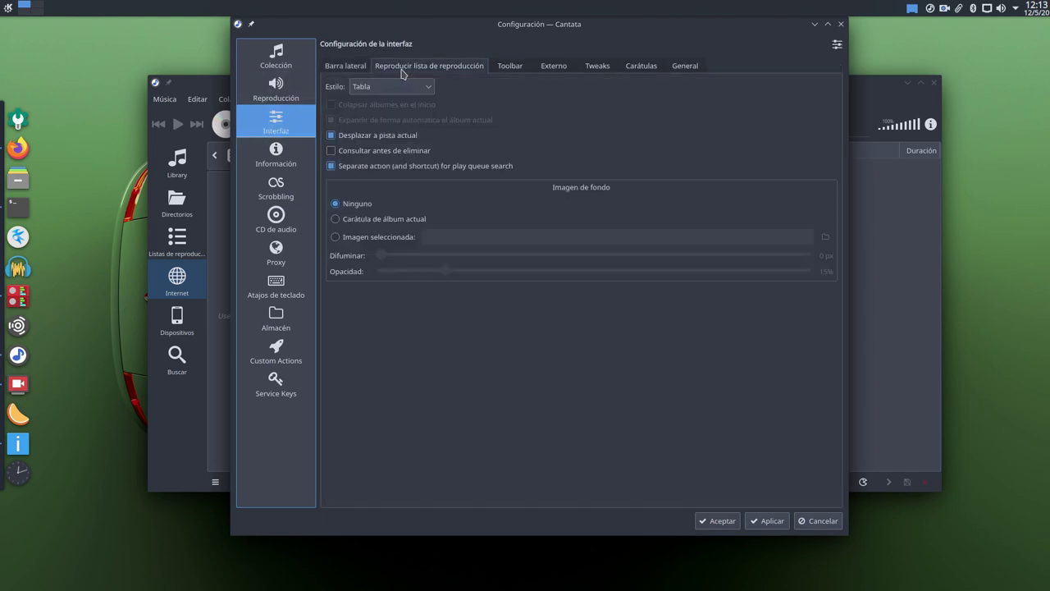
{"action": "left_click", "coordinate": [376, 90]}
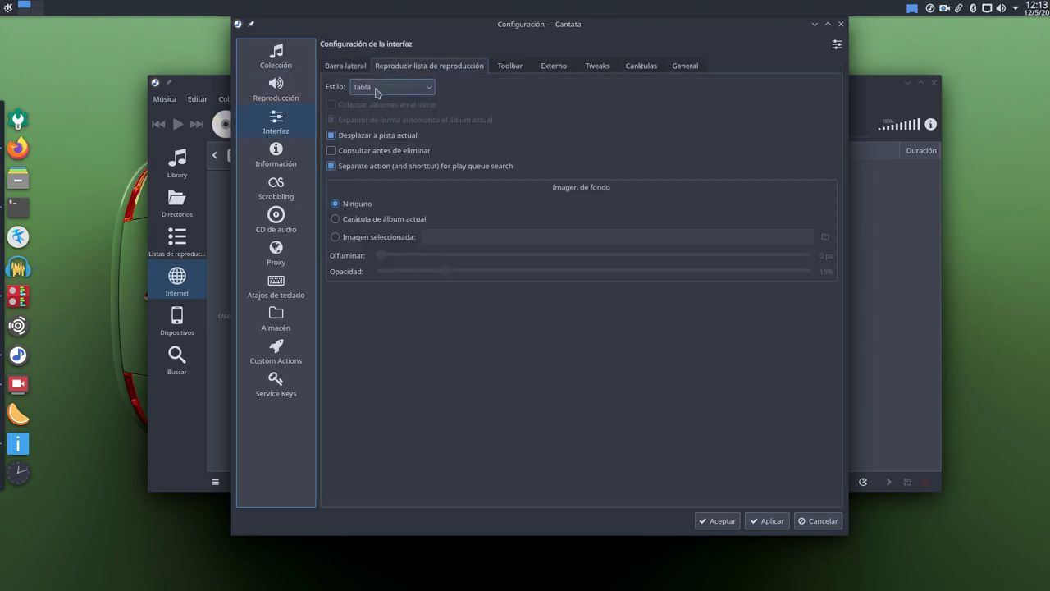
{"action": "left_click", "coordinate": [376, 90]}
{"action": "left_click", "coordinate": [382, 93]}
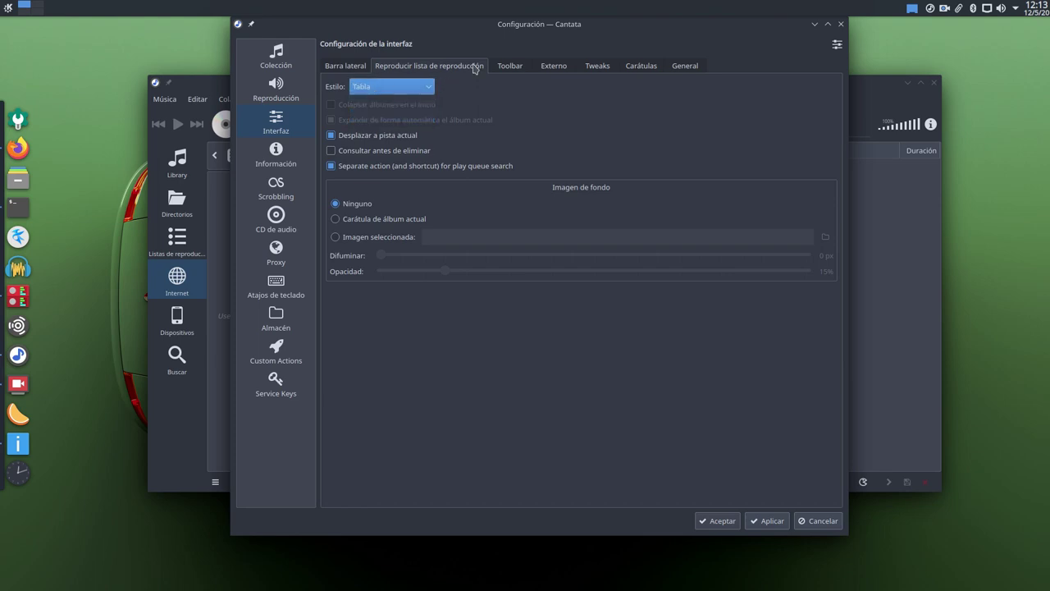
{"action": "left_click", "coordinate": [510, 65]}
{"action": "left_click", "coordinate": [553, 70]}
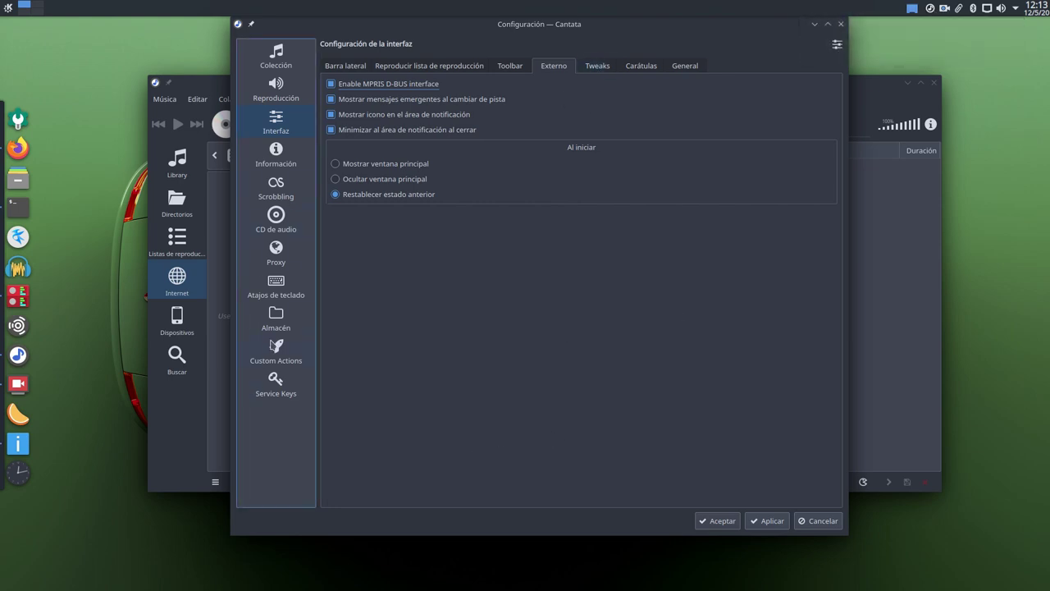
{"action": "left_click", "coordinate": [773, 521]}
{"action": "left_click", "coordinate": [731, 523]}
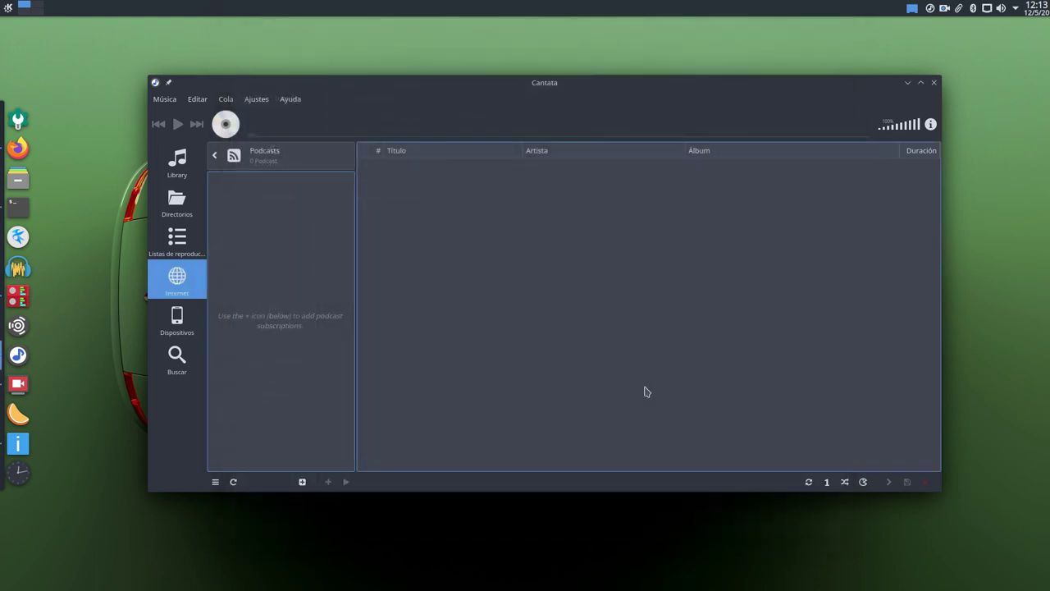
Show the Library view and reopen the Cantata configuration at the collection's music directory setting
{"action": "left_click", "coordinate": [175, 164]}
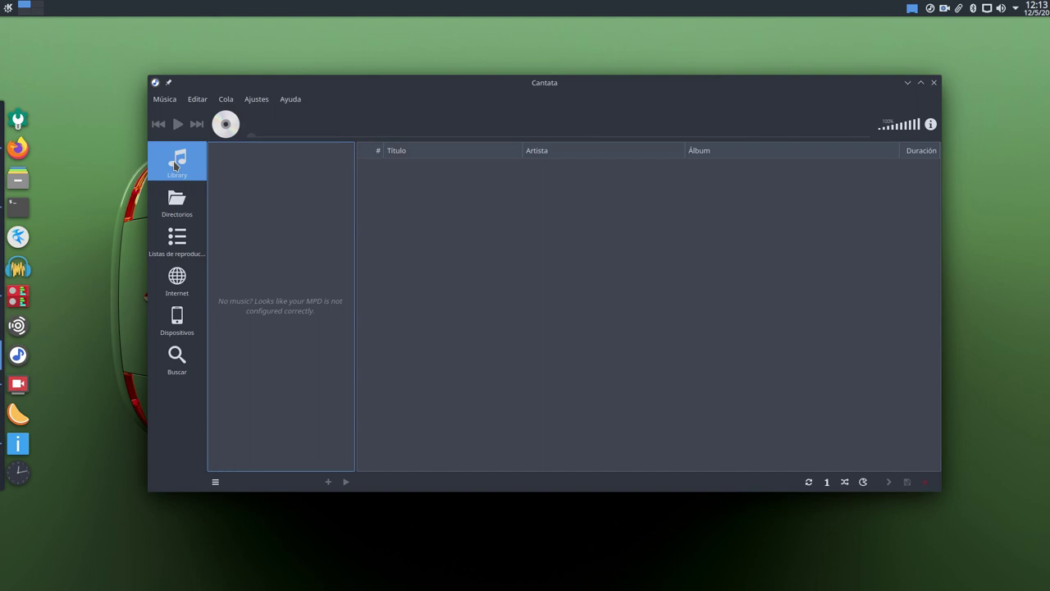
{"action": "left_click", "coordinate": [198, 101]}
{"action": "mouse_move", "coordinate": [256, 99]}
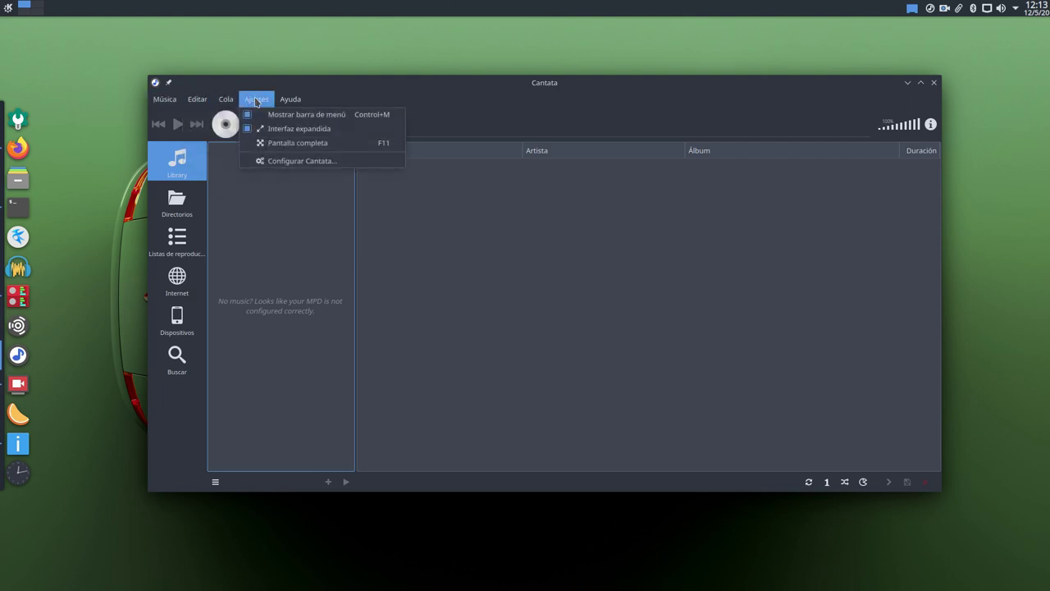
{"action": "left_click", "coordinate": [285, 162]}
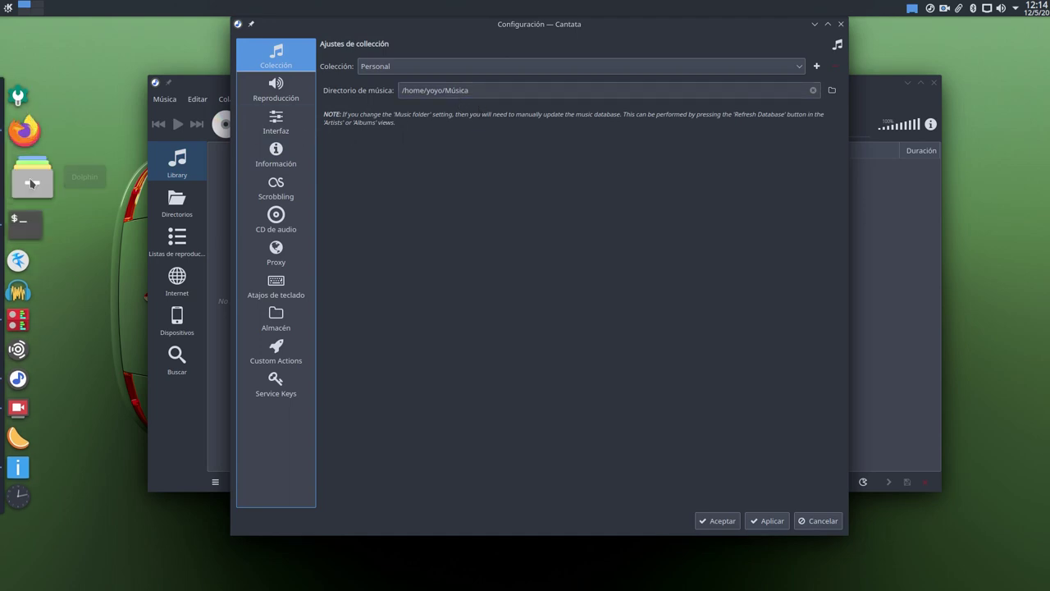
Switch to Dolphin to inspect the Música folder, and close both it and Cantata's configuration without changes
{"action": "left_click_drag", "start_coordinate": [18, 178], "coordinate": [217, 156]}
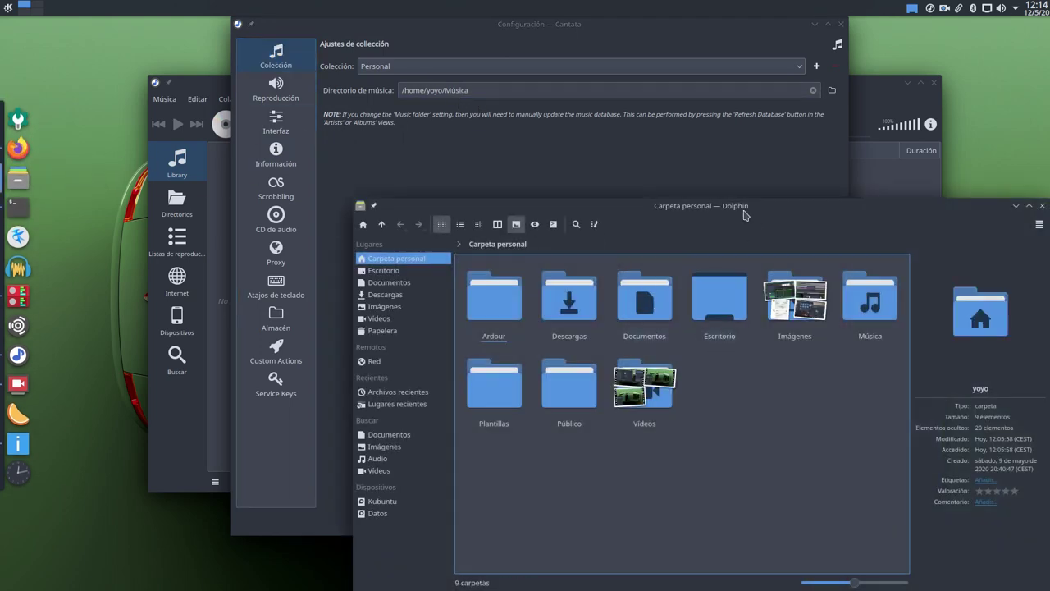
{"action": "left_click_drag", "start_coordinate": [746, 215], "coordinate": [597, 121]}
{"action": "double_click", "coordinate": [699, 220]}
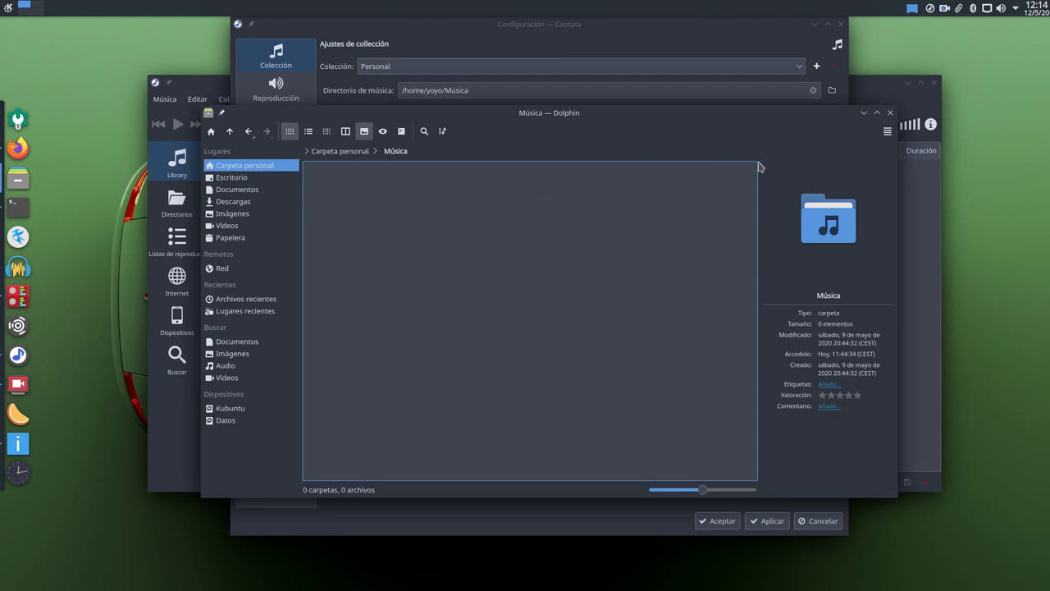
{"action": "left_click", "coordinate": [889, 113]}
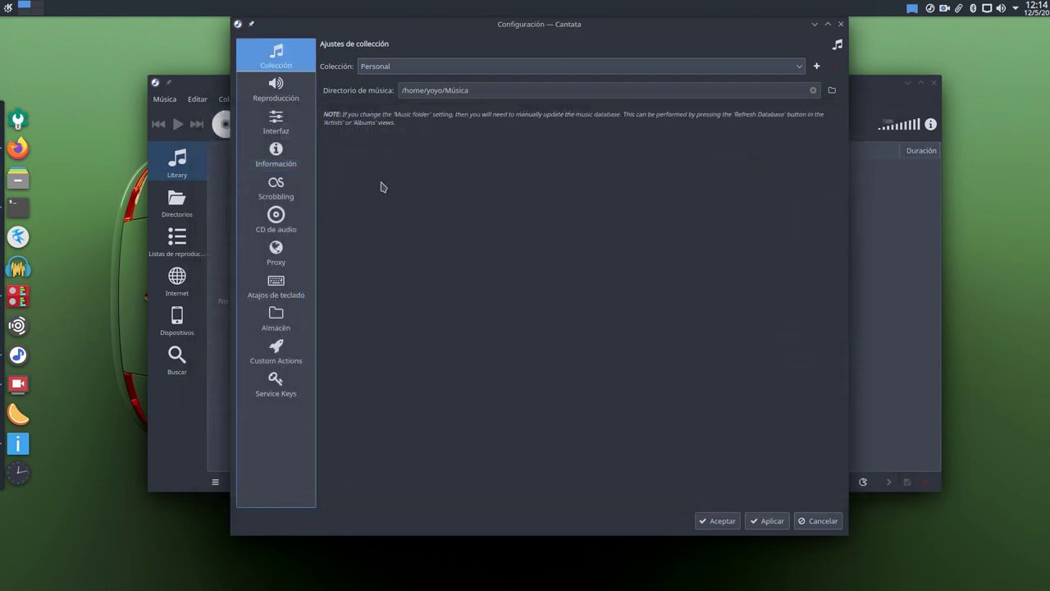
{"action": "left_click", "coordinate": [814, 525]}
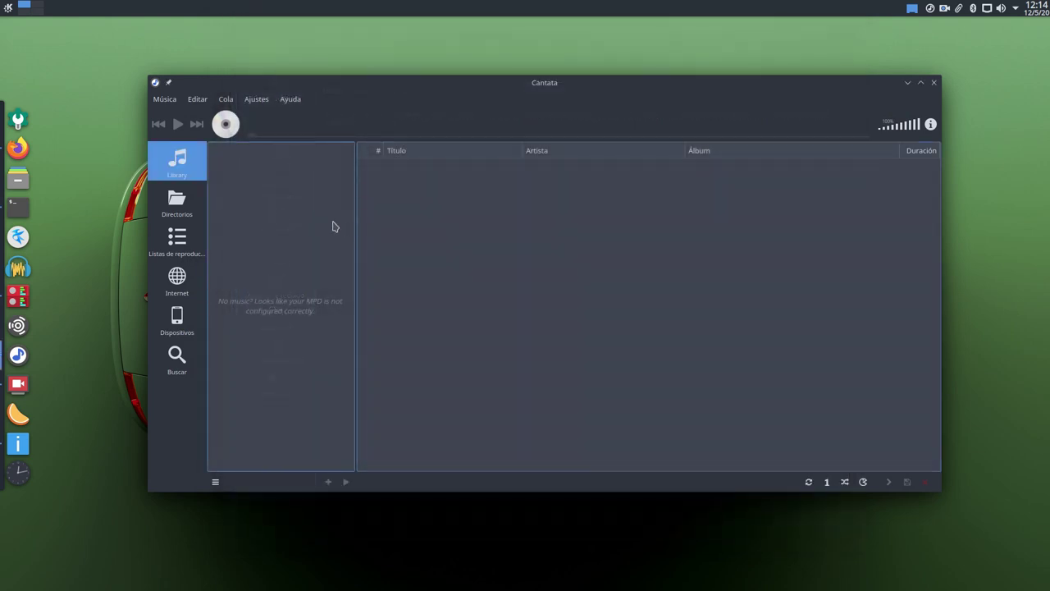
Look through the folders, playlists, Internet, devices and search views, ending on the list of Internet sources
{"action": "left_click", "coordinate": [188, 203]}
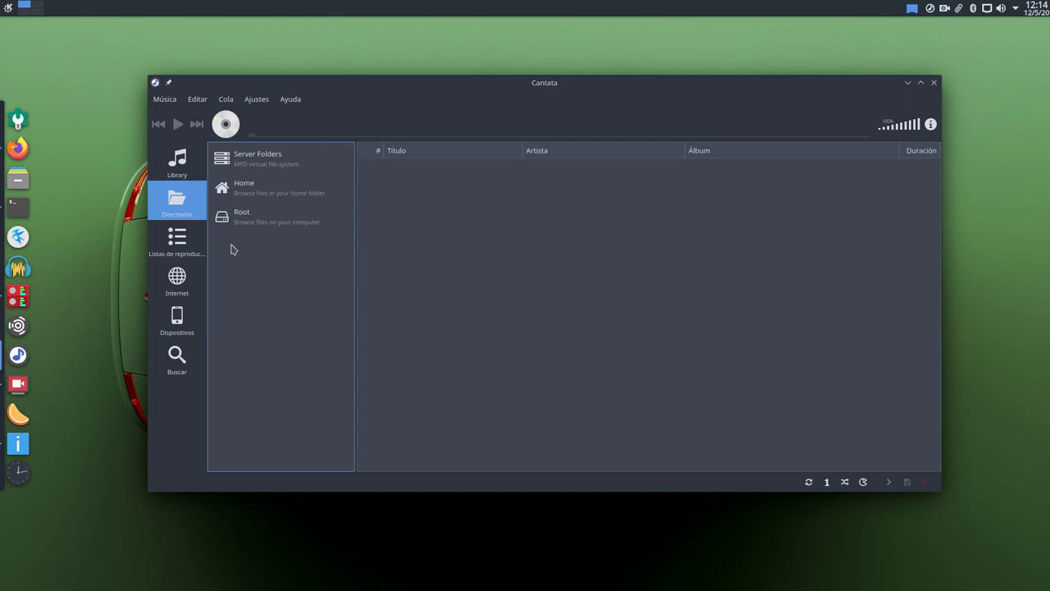
{"action": "left_click", "coordinate": [188, 248]}
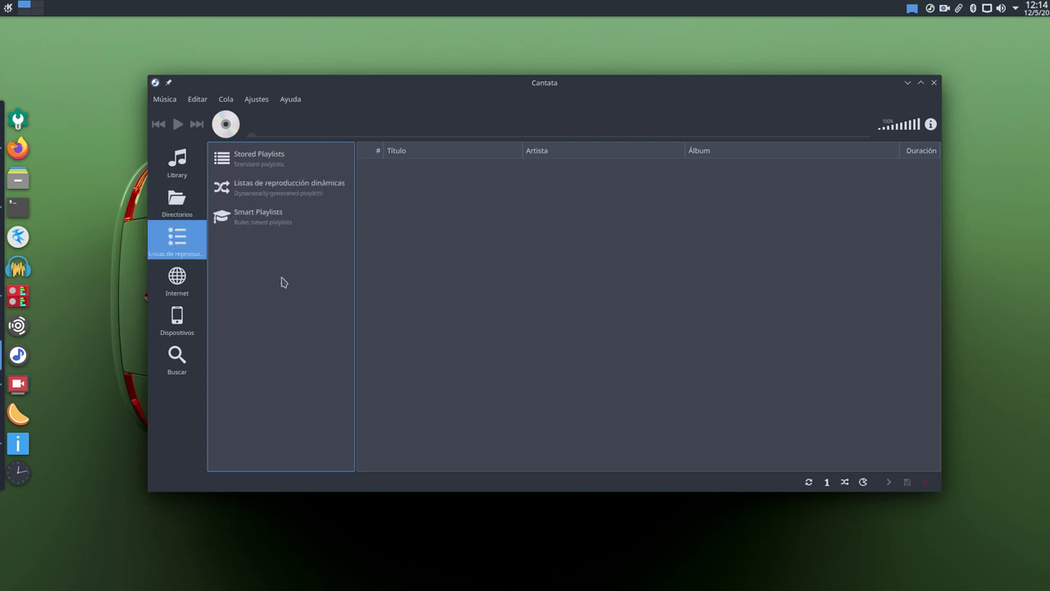
{"action": "left_click", "coordinate": [185, 283]}
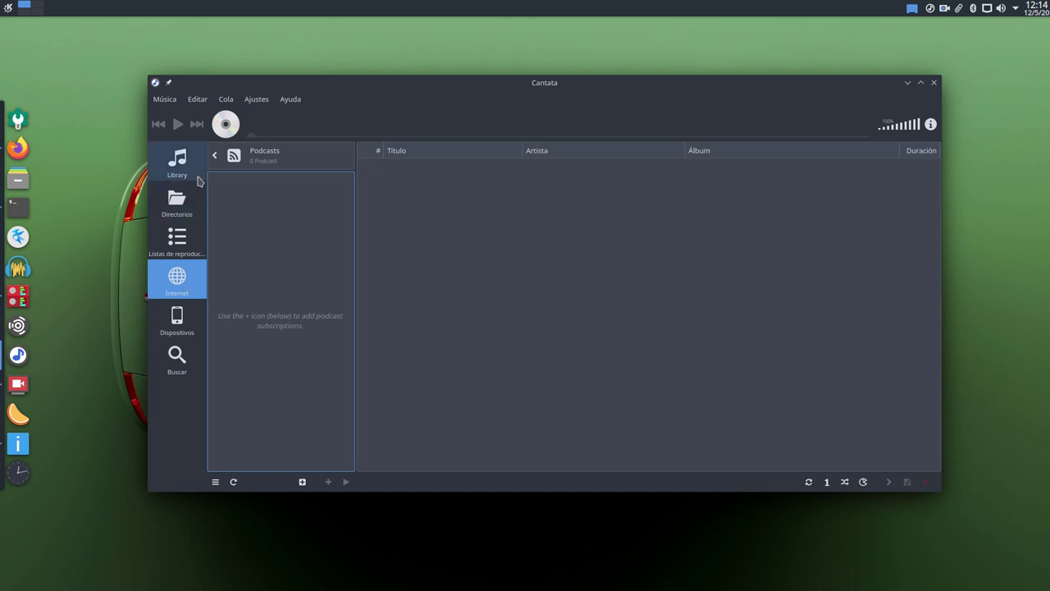
{"action": "left_click", "coordinate": [214, 155]}
{"action": "left_click", "coordinate": [175, 310]}
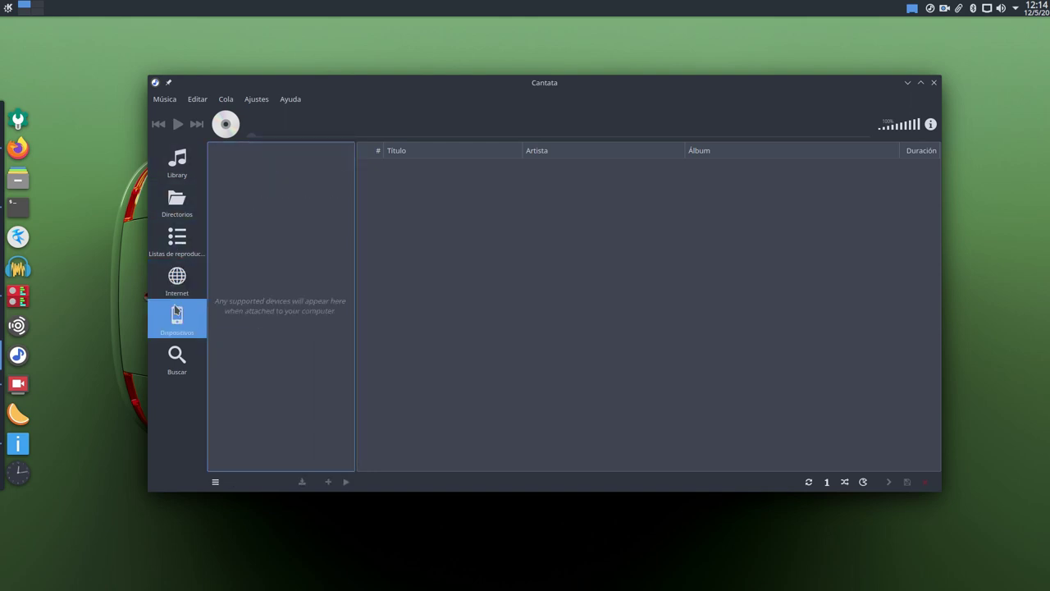
{"action": "left_click", "coordinate": [178, 356]}
{"action": "left_click", "coordinate": [185, 289]}
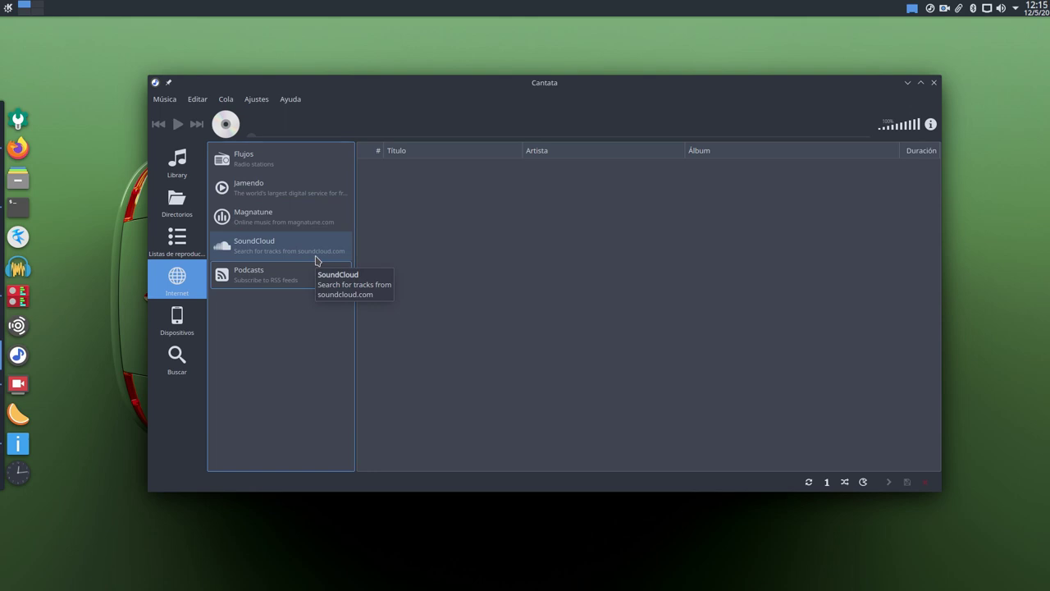
Open the Podcasts source, reposition the main window, and bring up an enlarged dialog for adding a podcast subscription
{"action": "left_click", "coordinate": [267, 283]}
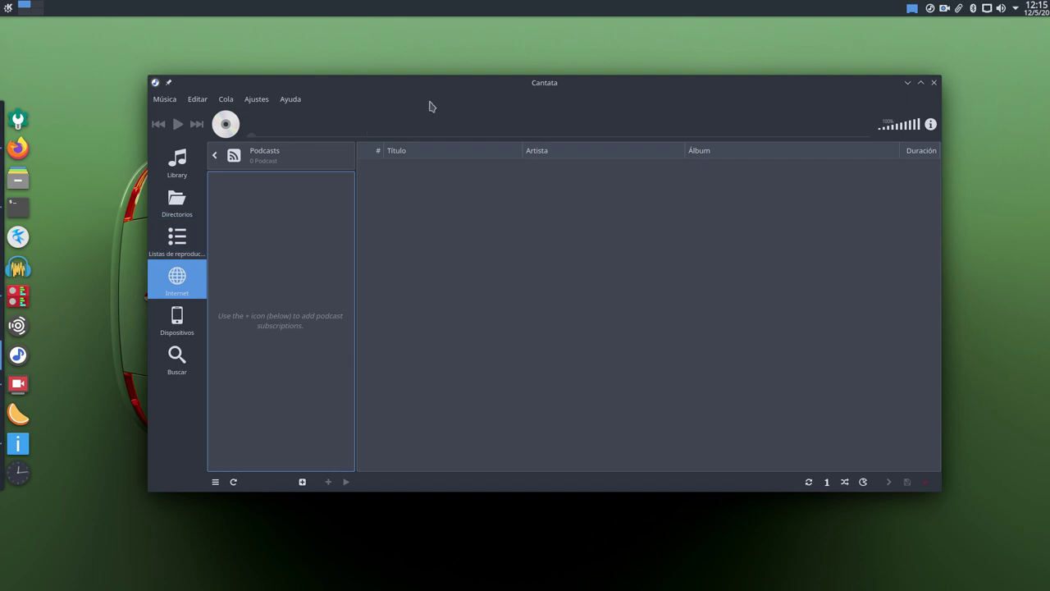
{"action": "left_click_drag", "start_coordinate": [446, 93], "coordinate": [430, 69]}
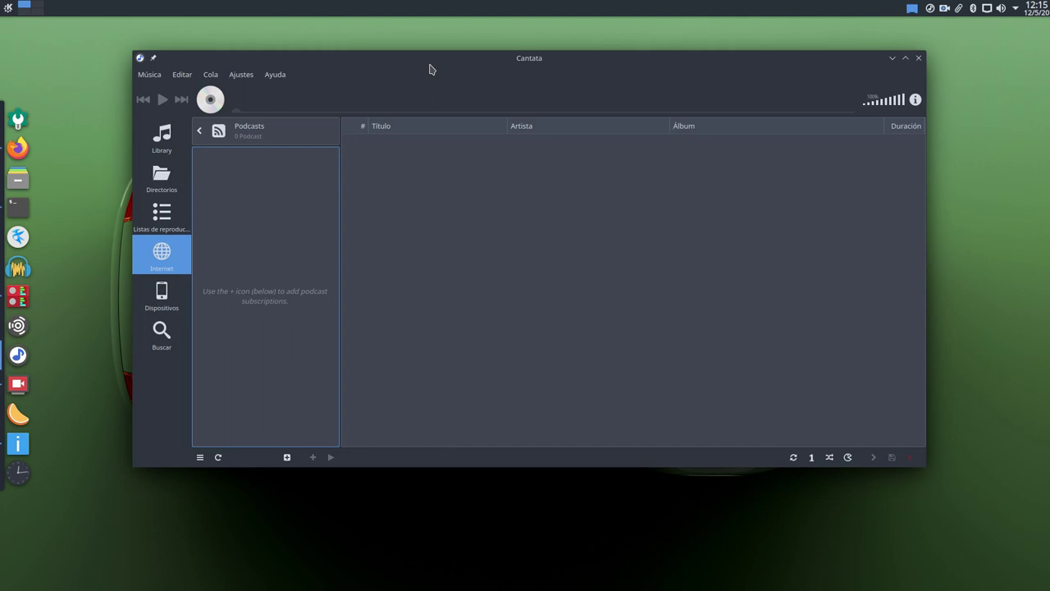
{"action": "left_click", "coordinate": [287, 457]}
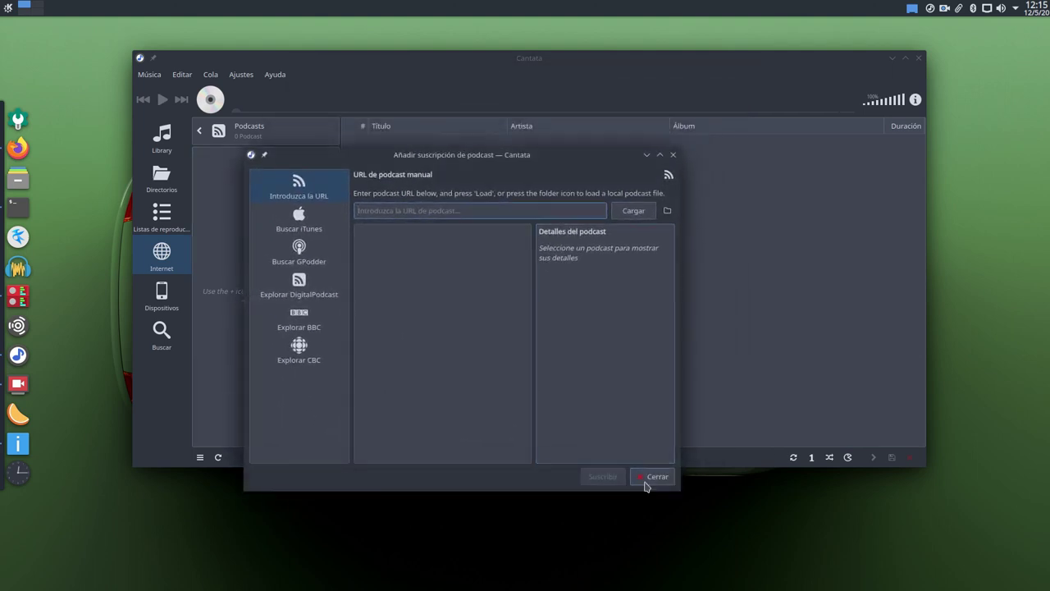
{"action": "left_click_drag", "start_coordinate": [677, 495], "coordinate": [800, 544]}
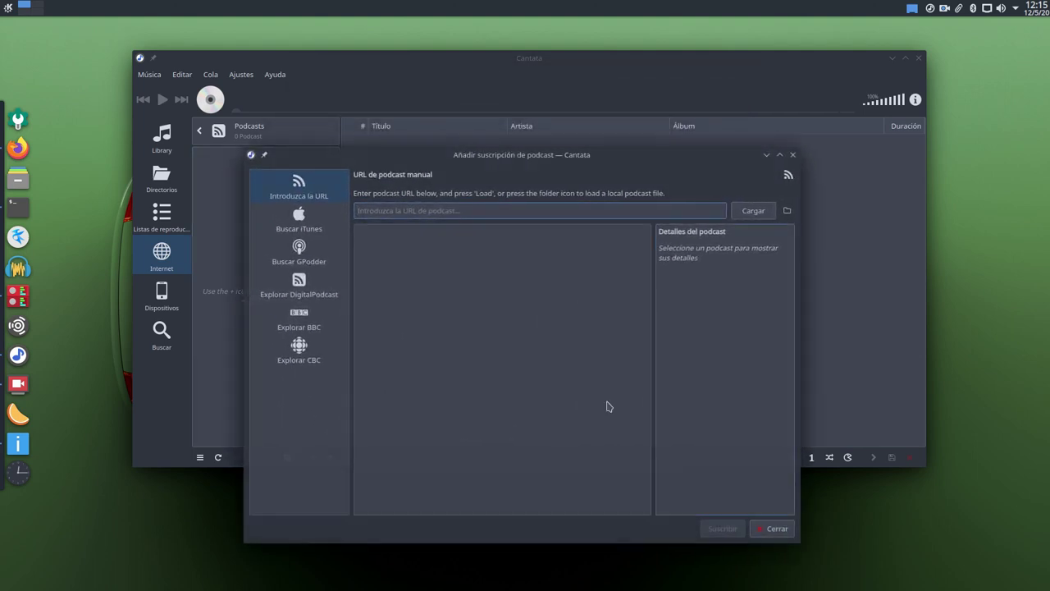
Look through the manual URL, iTunes and GPodder podcast sources and the DigitalPodcast category list
{"action": "left_click", "coordinate": [330, 204]}
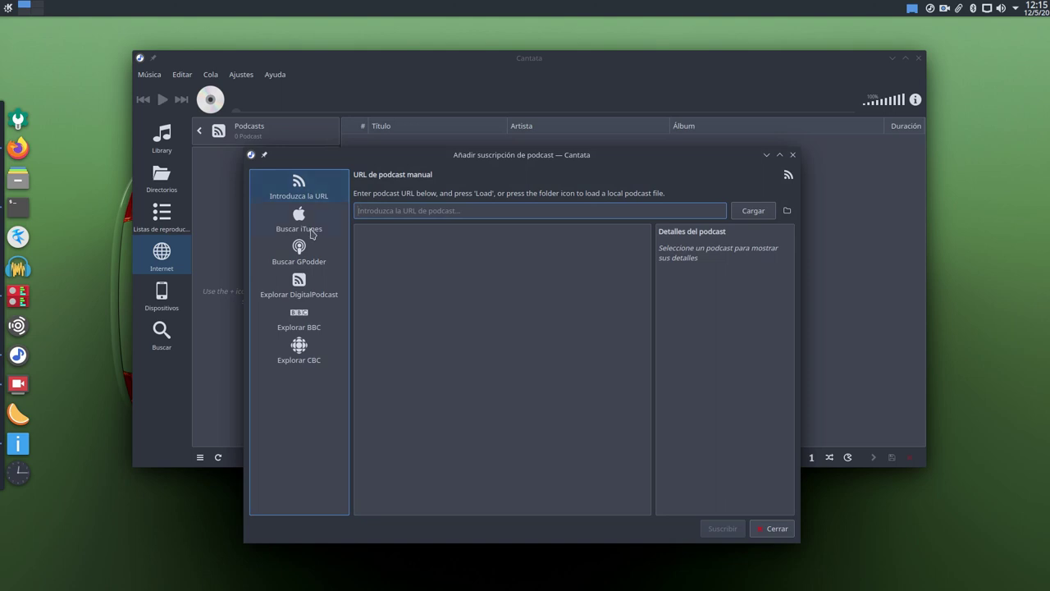
{"action": "left_click", "coordinate": [311, 234]}
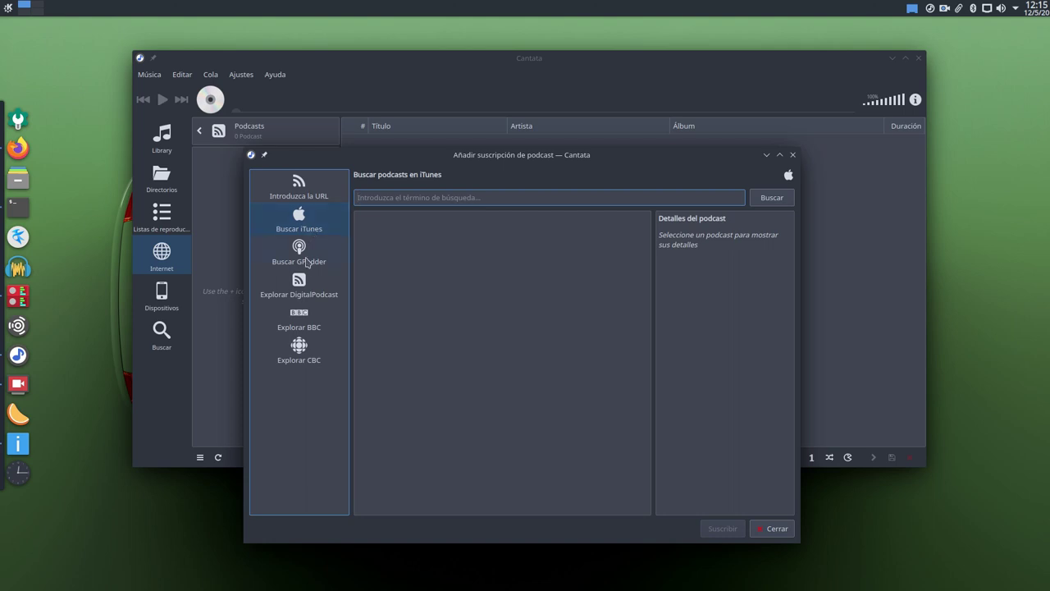
{"action": "left_click", "coordinate": [309, 264]}
{"action": "left_click", "coordinate": [327, 296]}
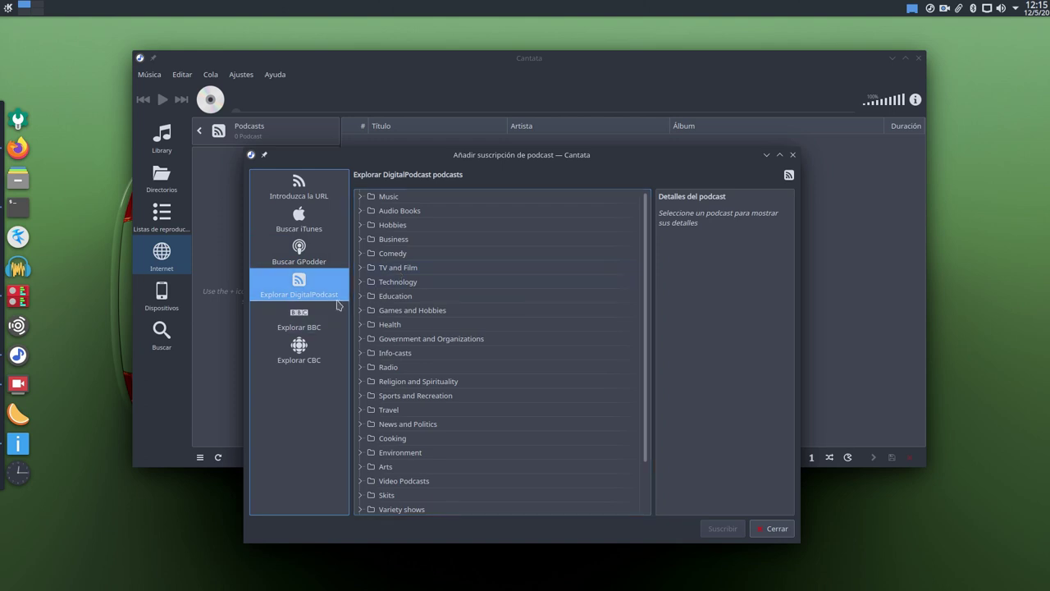
{"action": "scroll", "coordinate": [423, 311], "scroll_direction": "down", "scroll_amount": 2}
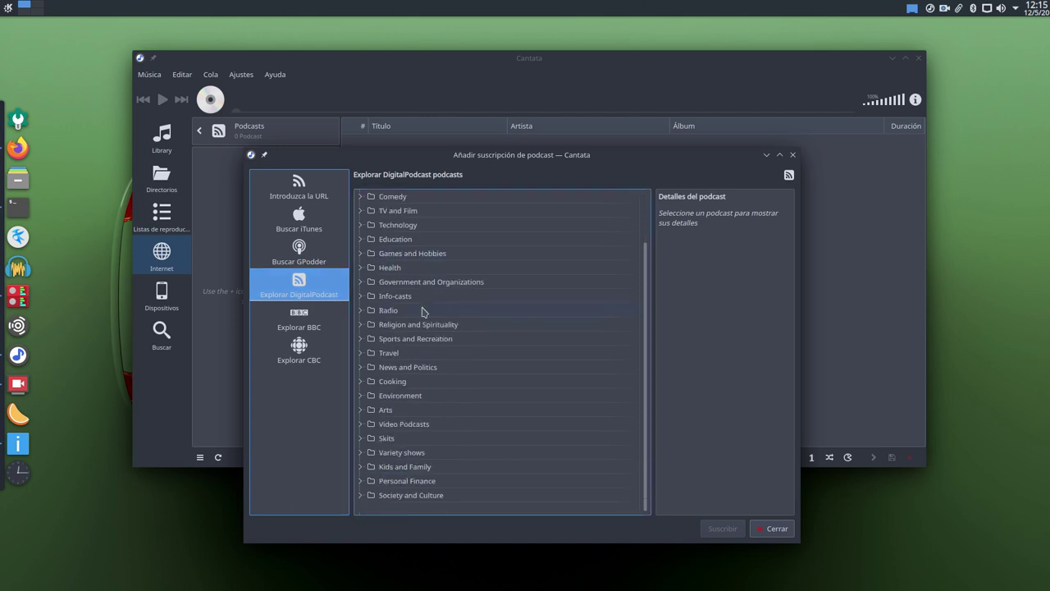
{"action": "scroll", "coordinate": [423, 311], "scroll_direction": "up", "scroll_amount": 2}
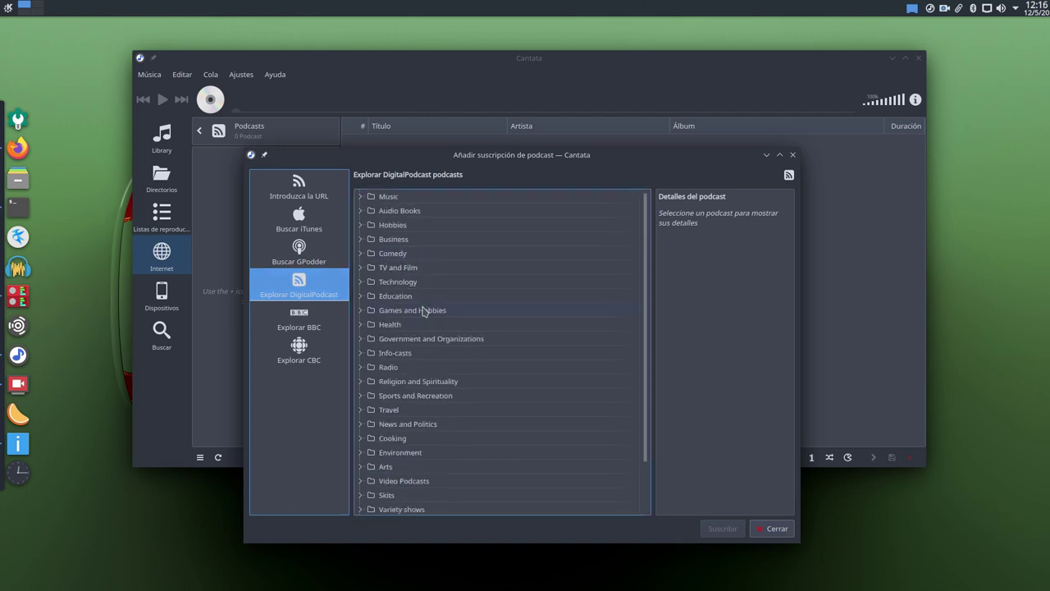
Look through the BBC and CBC podcast directories, revisit DigitalPodcast and iTunes, and return to manual podcast URL entry
{"action": "left_click", "coordinate": [304, 326]}
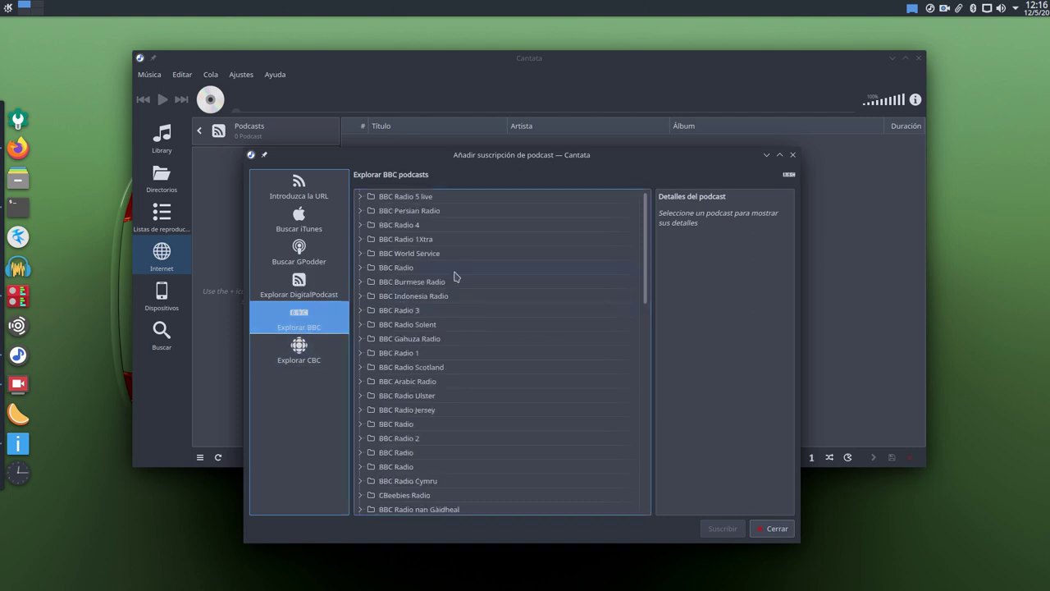
{"action": "left_click", "coordinate": [317, 358]}
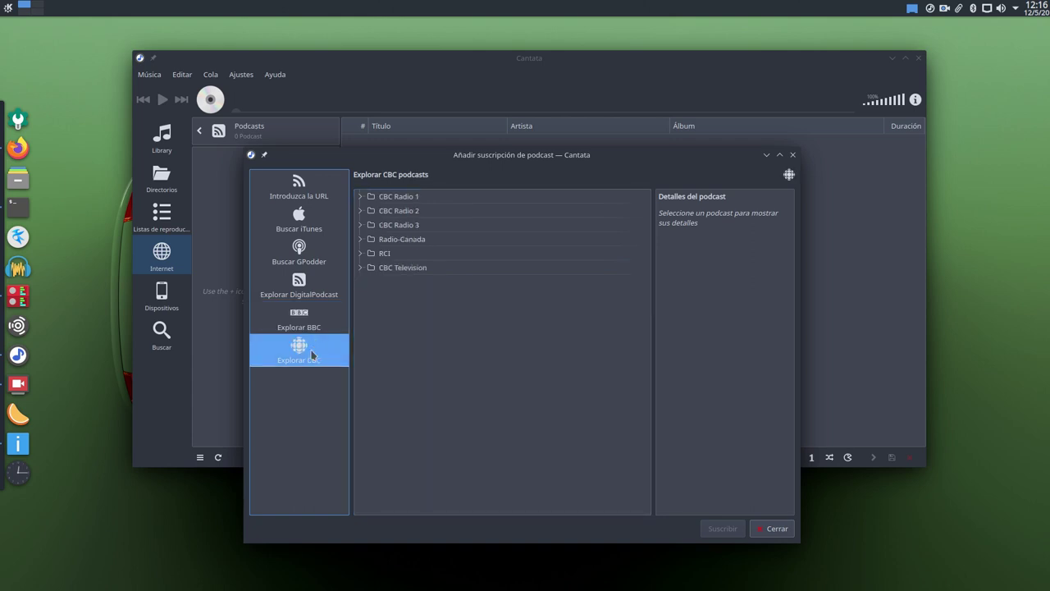
{"action": "left_click", "coordinate": [302, 320]}
{"action": "left_click", "coordinate": [303, 299]}
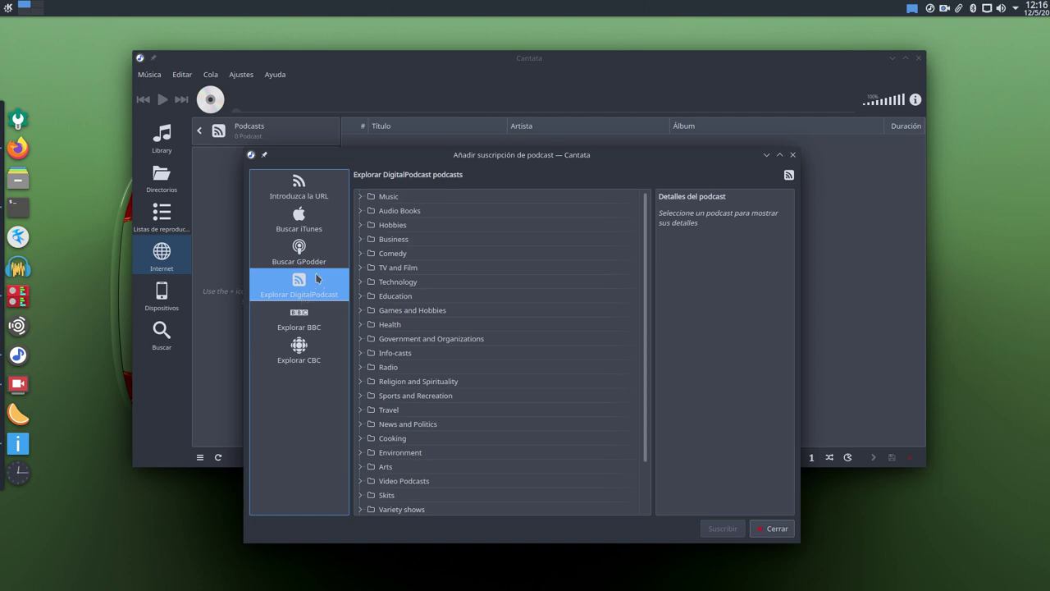
{"action": "left_click", "coordinate": [325, 197]}
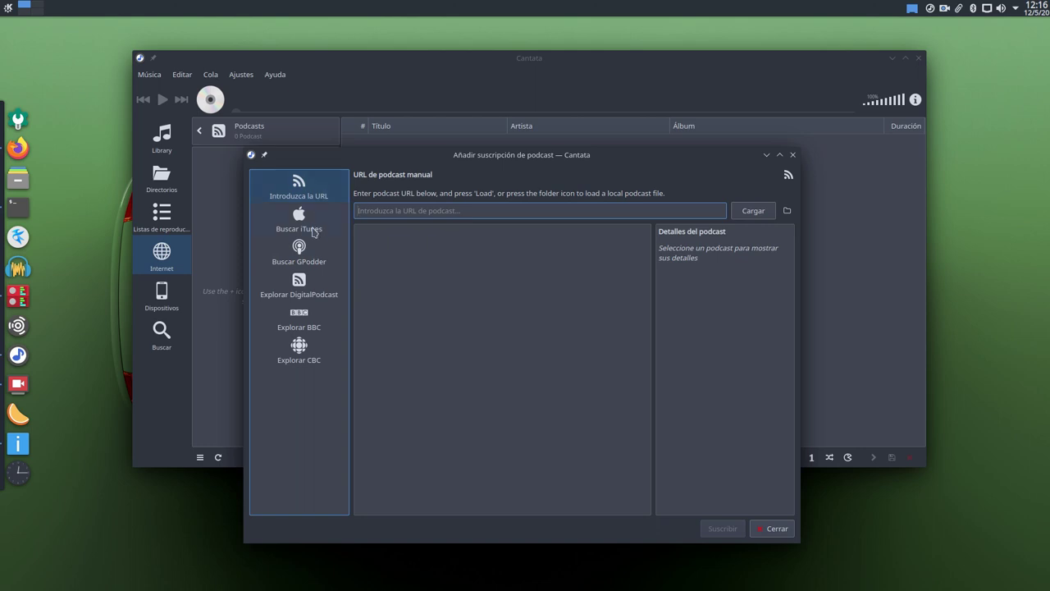
{"action": "left_click", "coordinate": [313, 231]}
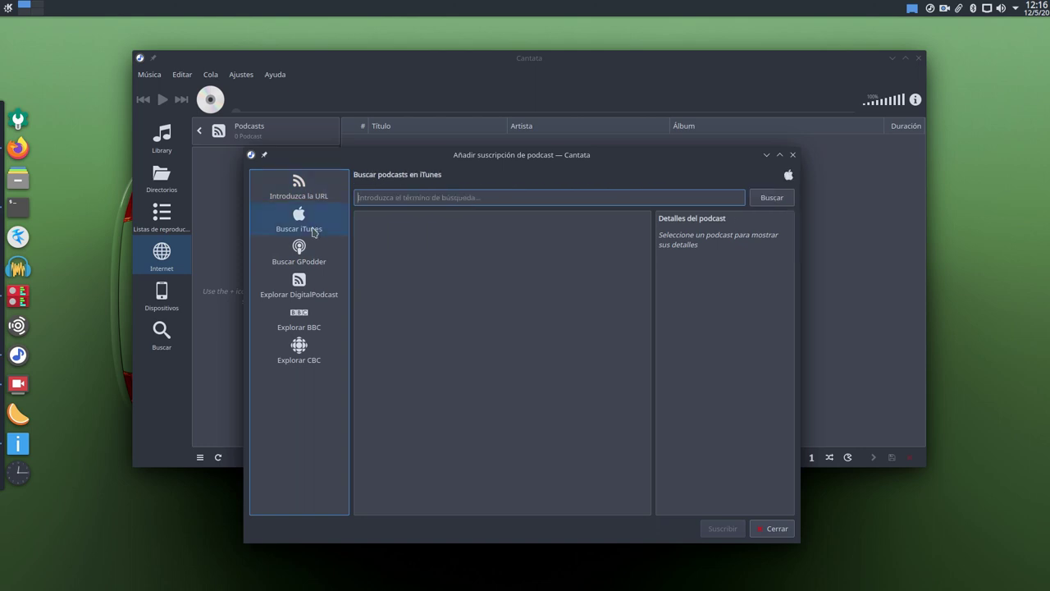
{"action": "left_click", "coordinate": [320, 193]}
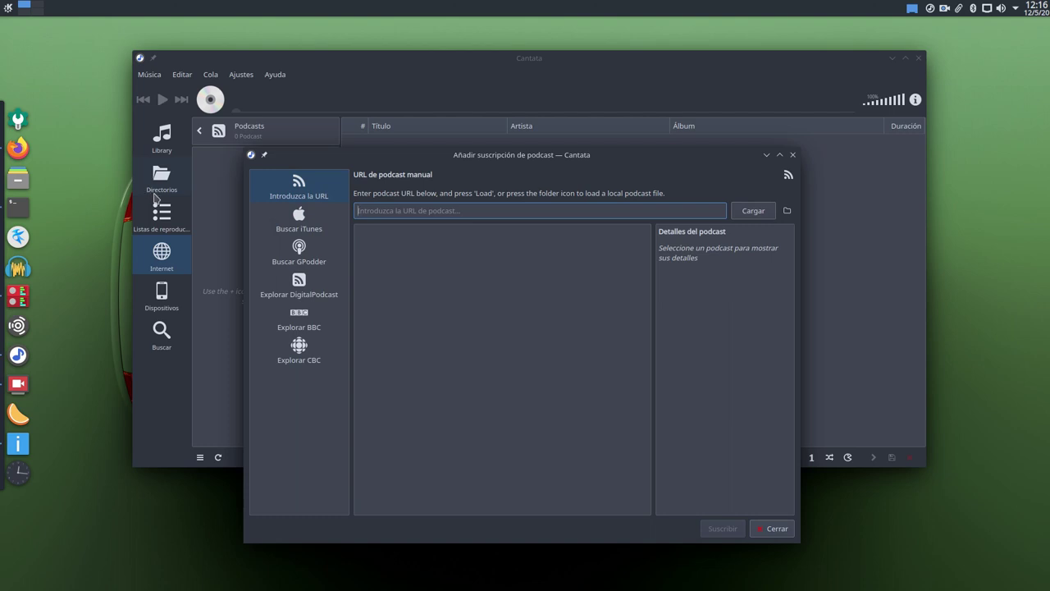
Switch to Firefox, load the bookmarked Salmorejo Geek site, and show its Salmorejo Geek Podcast category
{"action": "left_click", "coordinate": [31, 150]}
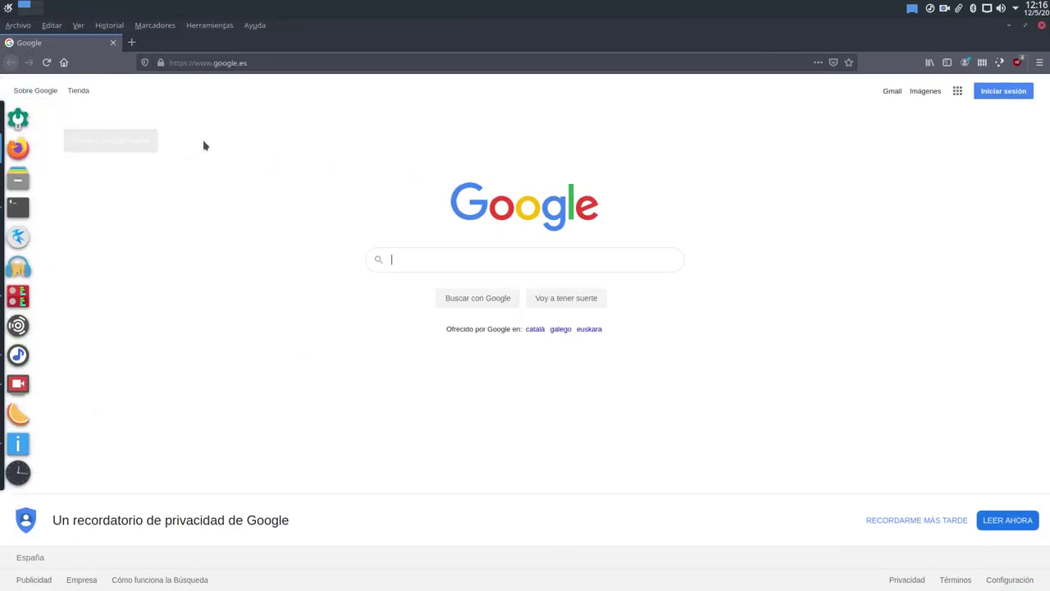
{"action": "left_click", "coordinate": [163, 27]}
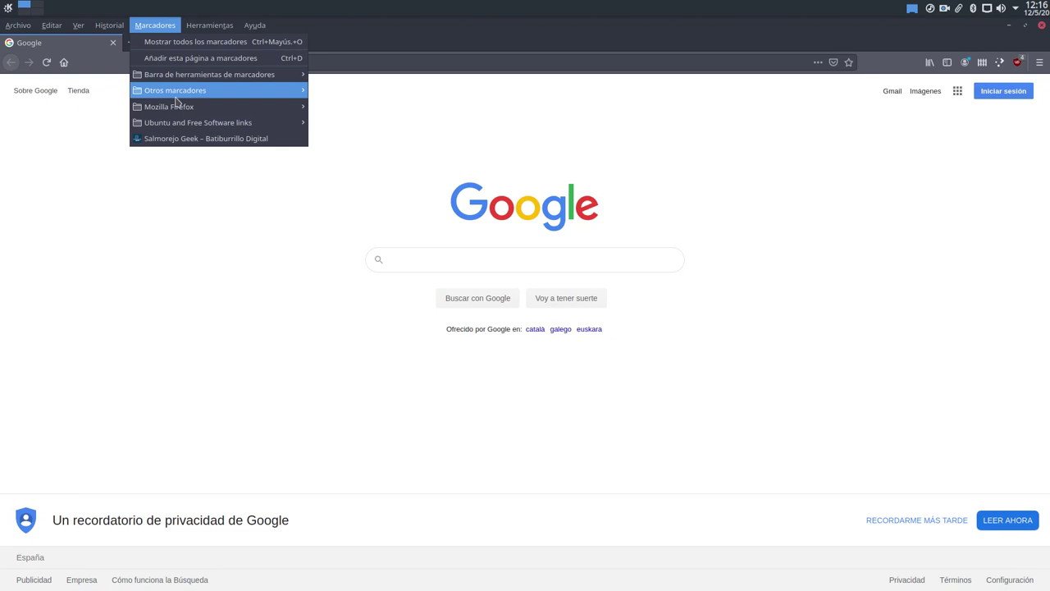
{"action": "left_click", "coordinate": [176, 139]}
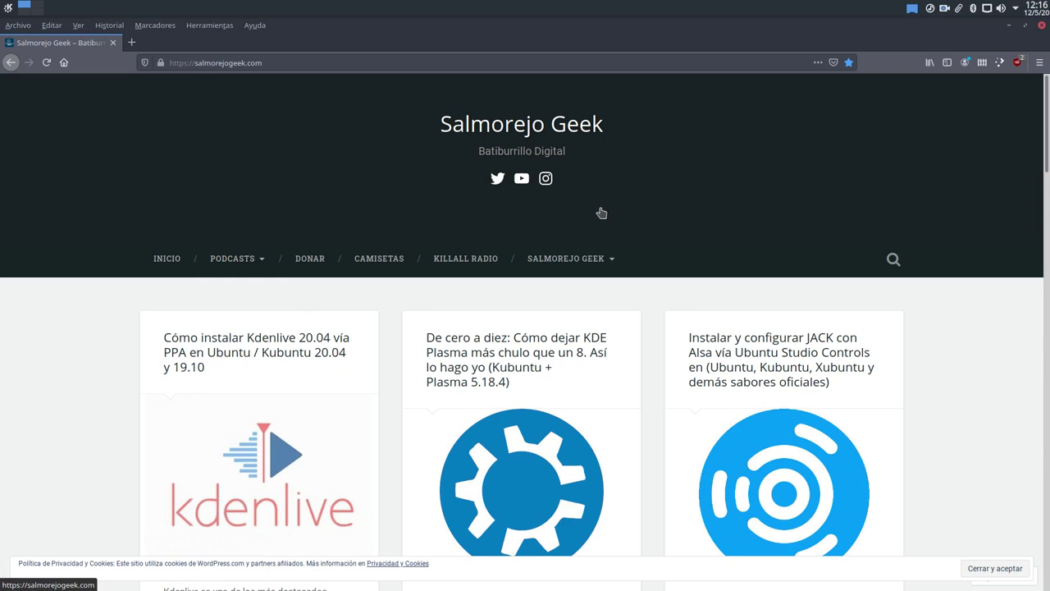
{"action": "mouse_move", "coordinate": [251, 259]}
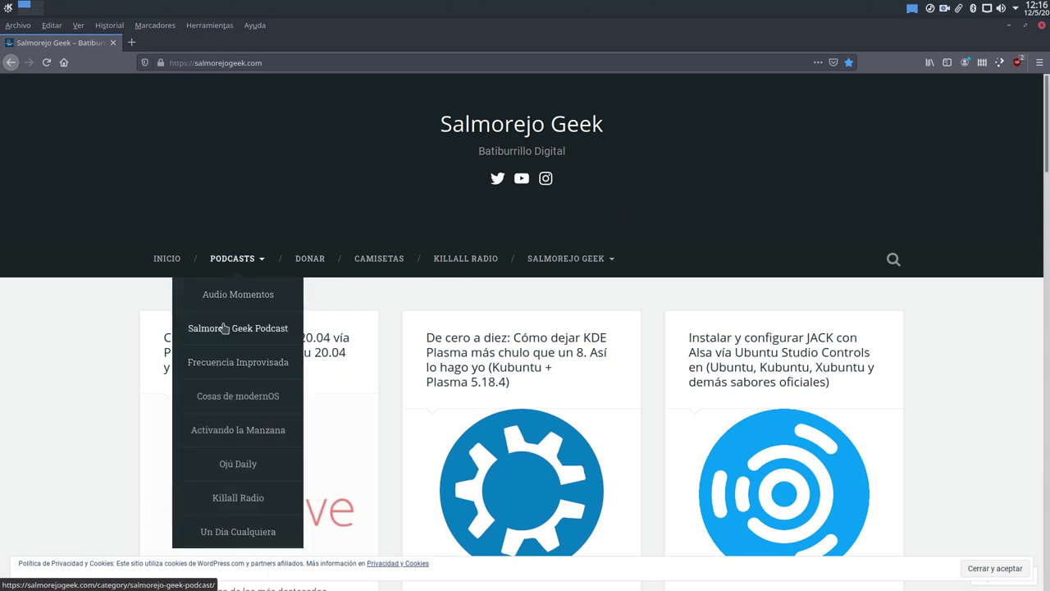
{"action": "left_click", "coordinate": [266, 328]}
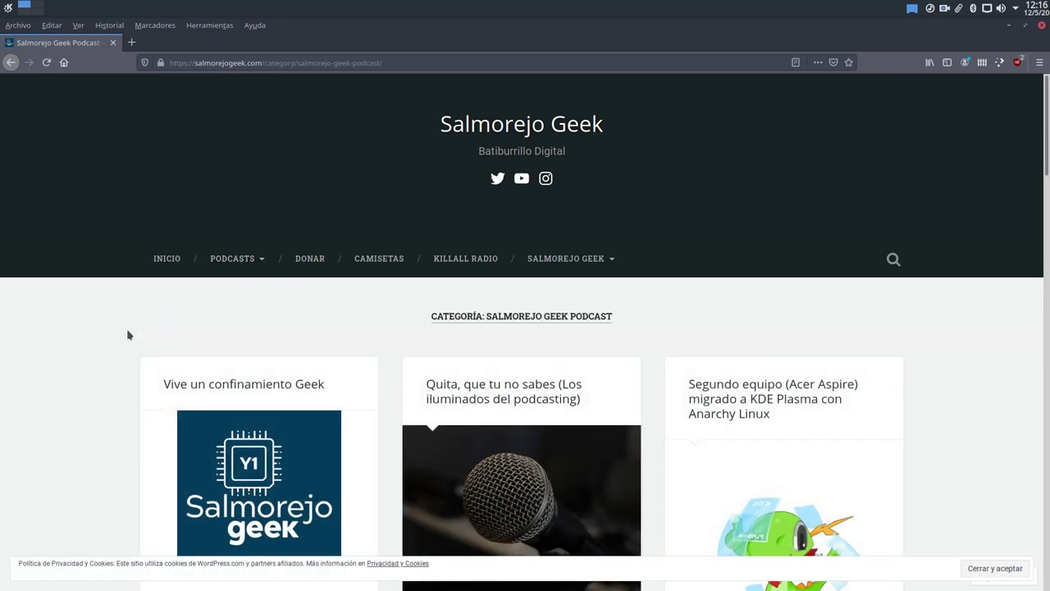
Open the post "Vive un confinamiento Geek" and show its list of listening and download links
{"action": "scroll", "coordinate": [45, 338], "scroll_direction": "down", "scroll_amount": 3}
{"action": "scroll", "coordinate": [46, 331], "scroll_direction": "up", "scroll_amount": 3}
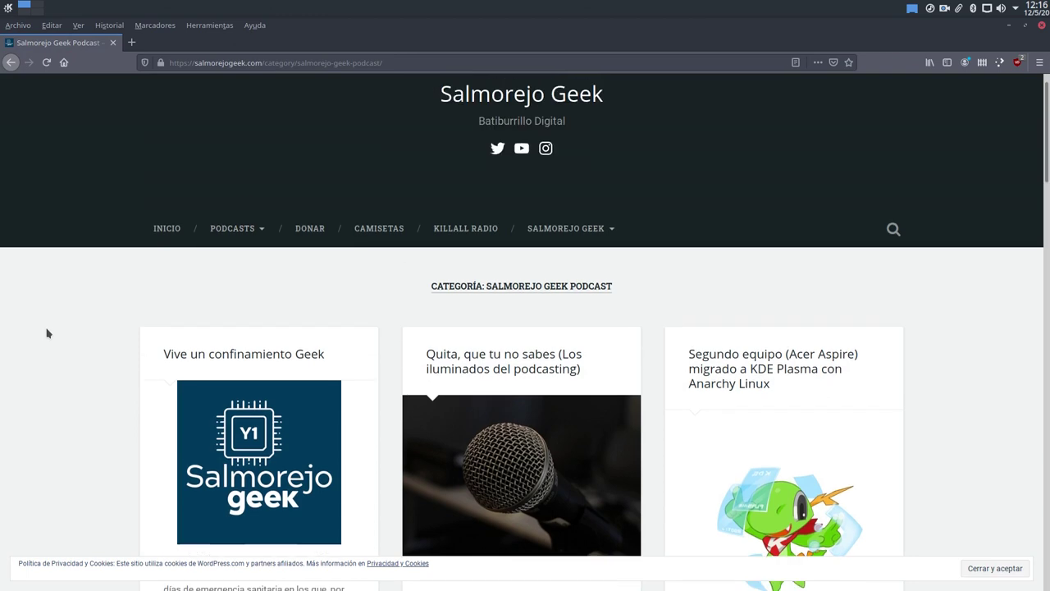
{"action": "scroll", "coordinate": [75, 328], "scroll_direction": "down", "scroll_amount": 4}
{"action": "key", "text": "Tab"}
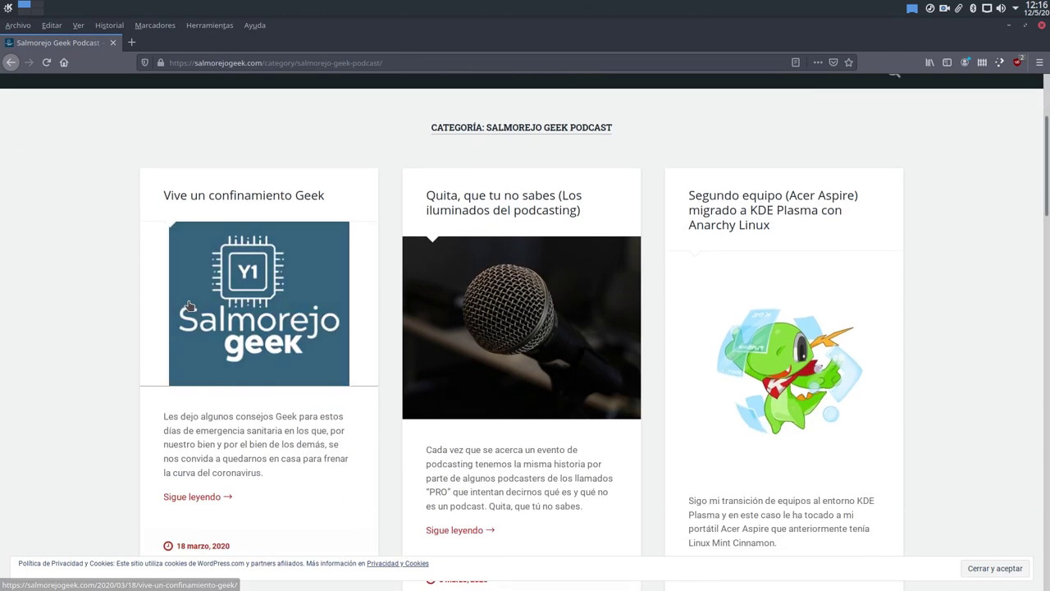
{"action": "key", "text": "Return"}
{"action": "scroll", "coordinate": [69, 319], "scroll_direction": "down", "scroll_amount": 7}
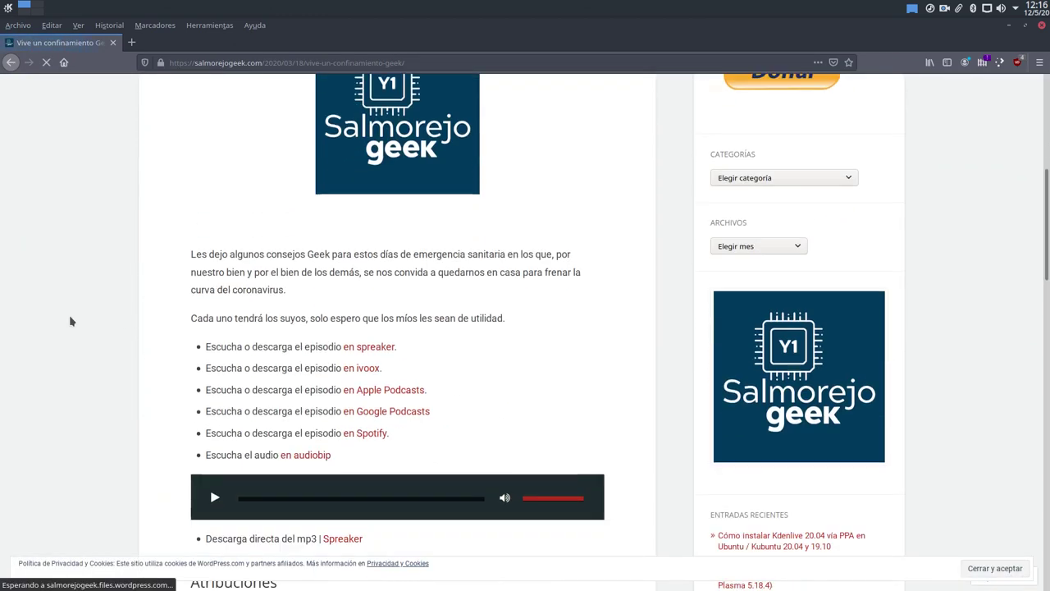
{"action": "scroll", "coordinate": [68, 315], "scroll_direction": "up", "scroll_amount": 3}
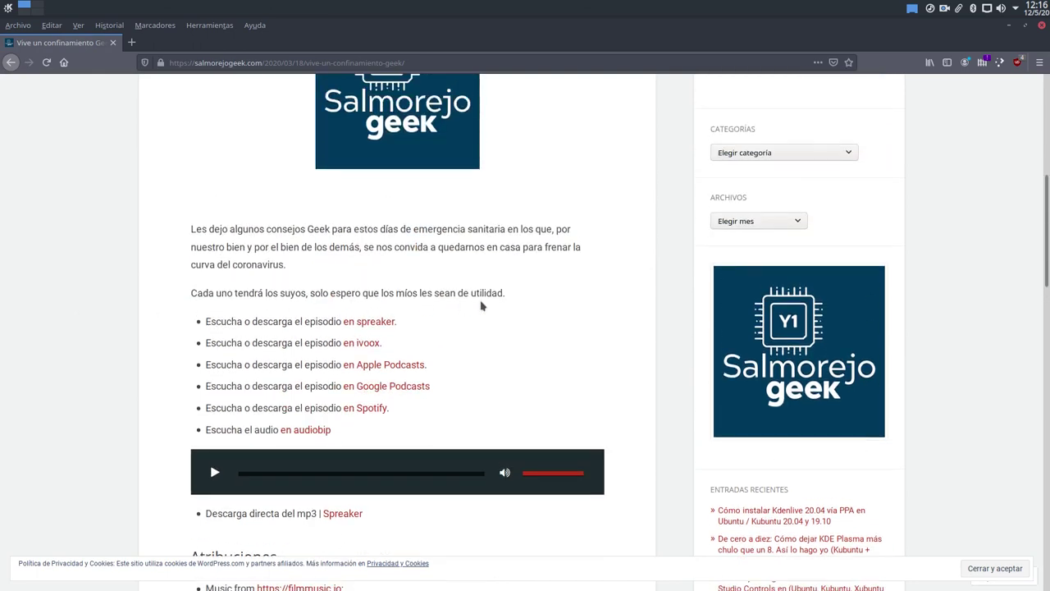
View the episode's Spreaker and ivoox pages, closing each one to return to the post
{"action": "left_click", "coordinate": [371, 323]}
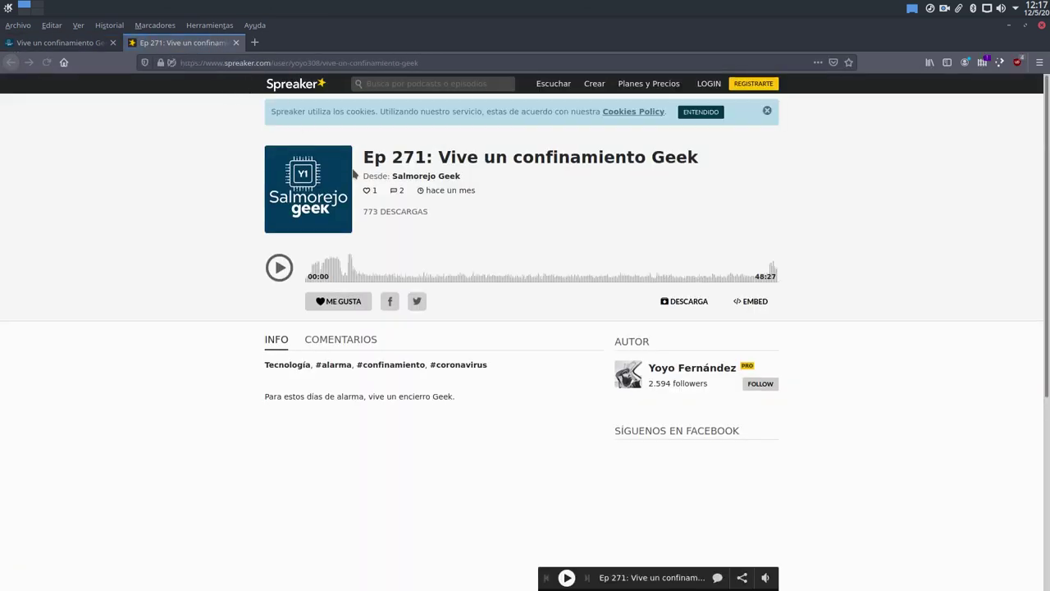
{"action": "left_click", "coordinate": [236, 42]}
{"action": "left_click", "coordinate": [362, 344]}
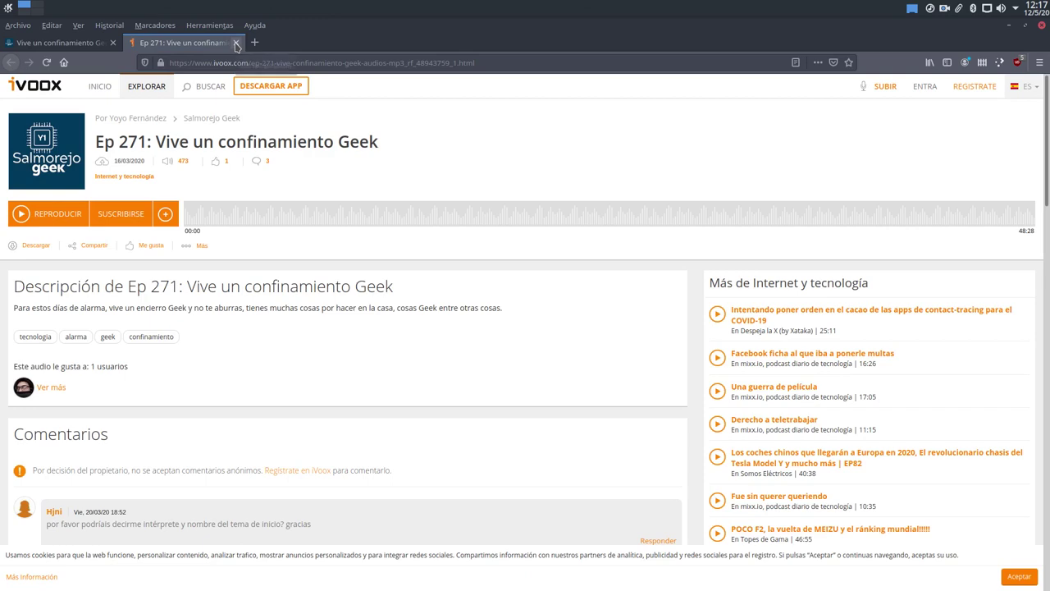
{"action": "left_click", "coordinate": [235, 44]}
Open the Salmorejo Geek podcast's Spreaker RSS feed from the post's Información section
{"action": "scroll", "coordinate": [248, 261], "scroll_direction": "down", "scroll_amount": 10}
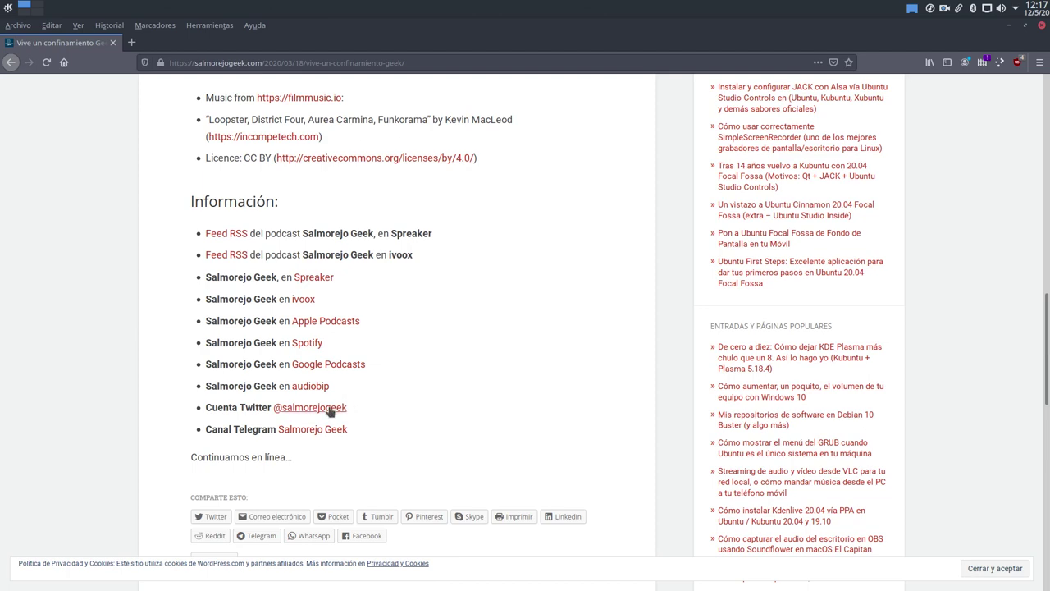
{"action": "scroll", "coordinate": [89, 393], "scroll_direction": "up", "scroll_amount": 3}
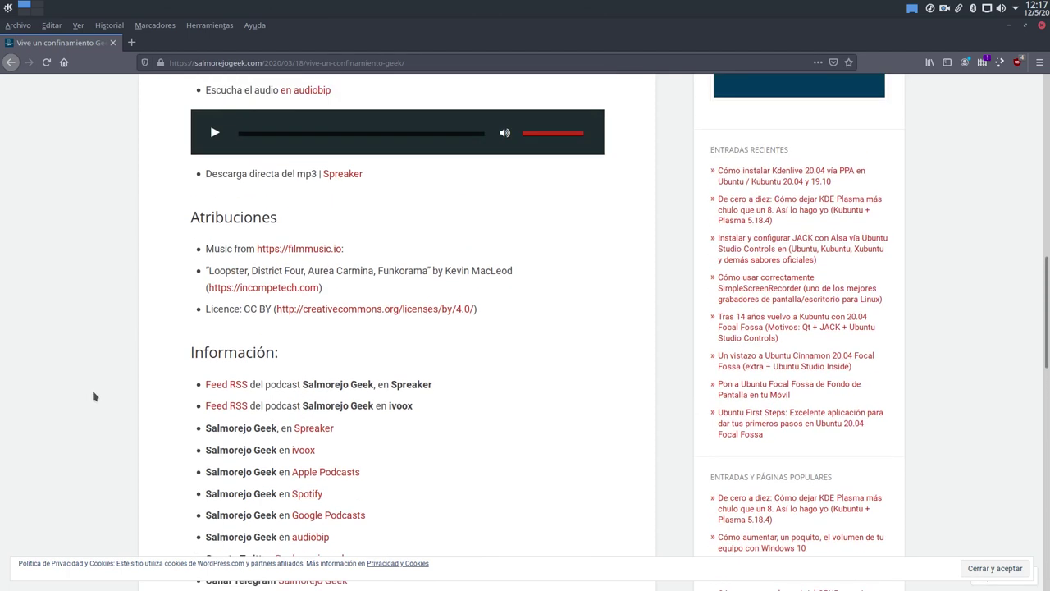
{"action": "scroll", "coordinate": [92, 392], "scroll_direction": "up", "scroll_amount": 15}
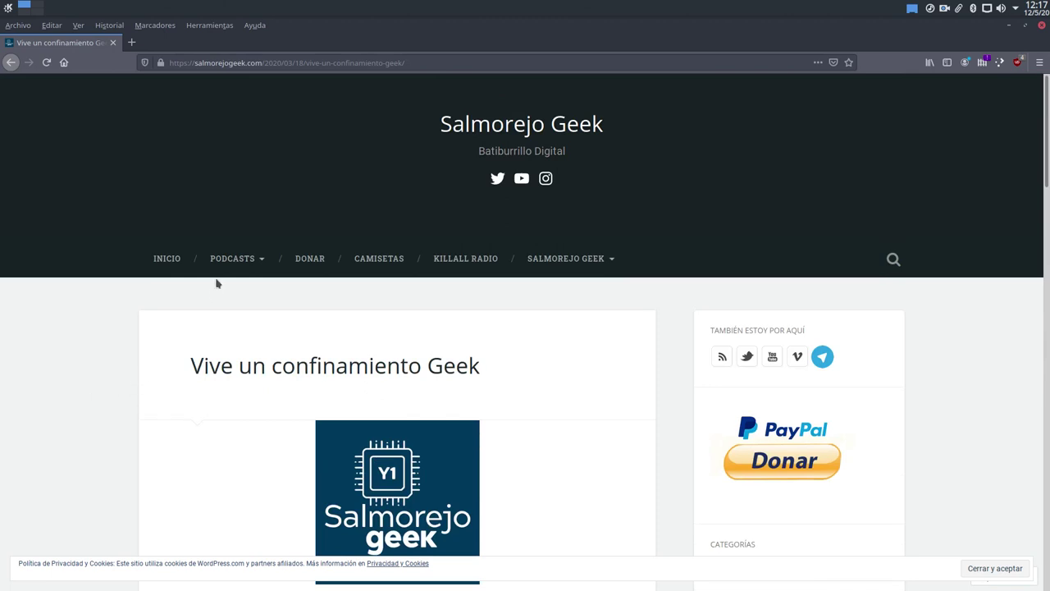
{"action": "mouse_move", "coordinate": [230, 267]}
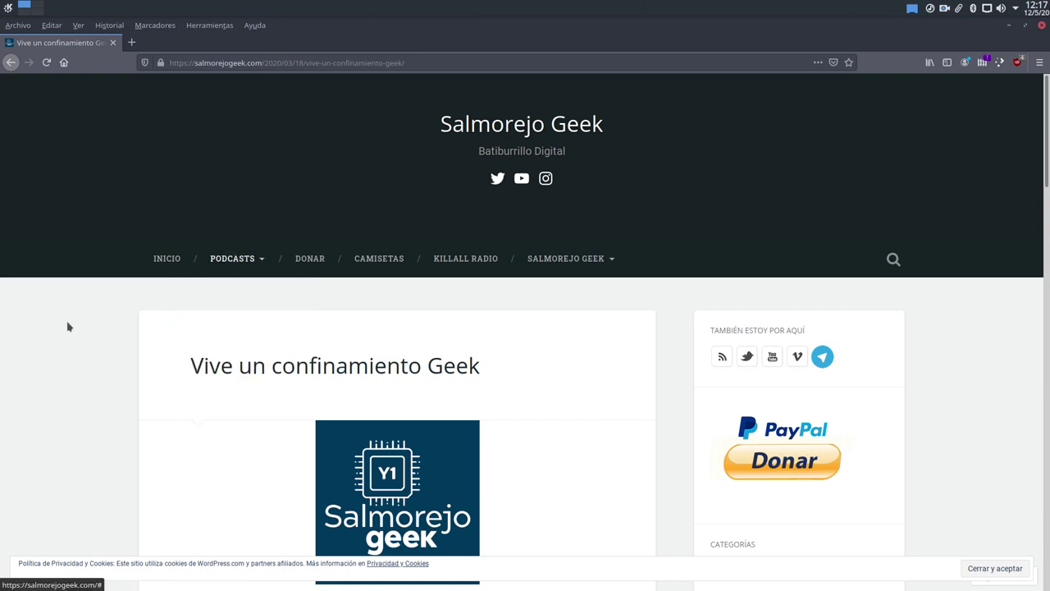
{"action": "scroll", "coordinate": [91, 332], "scroll_direction": "down", "scroll_amount": 10}
{"action": "scroll", "coordinate": [92, 331], "scroll_direction": "down", "scroll_amount": 2}
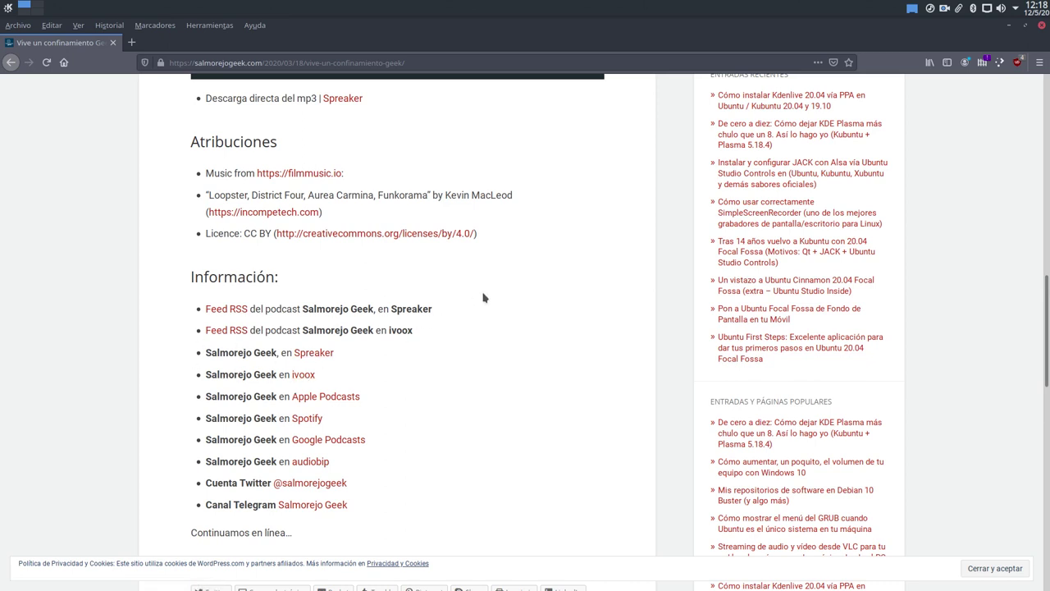
{"action": "left_click", "coordinate": [236, 314]}
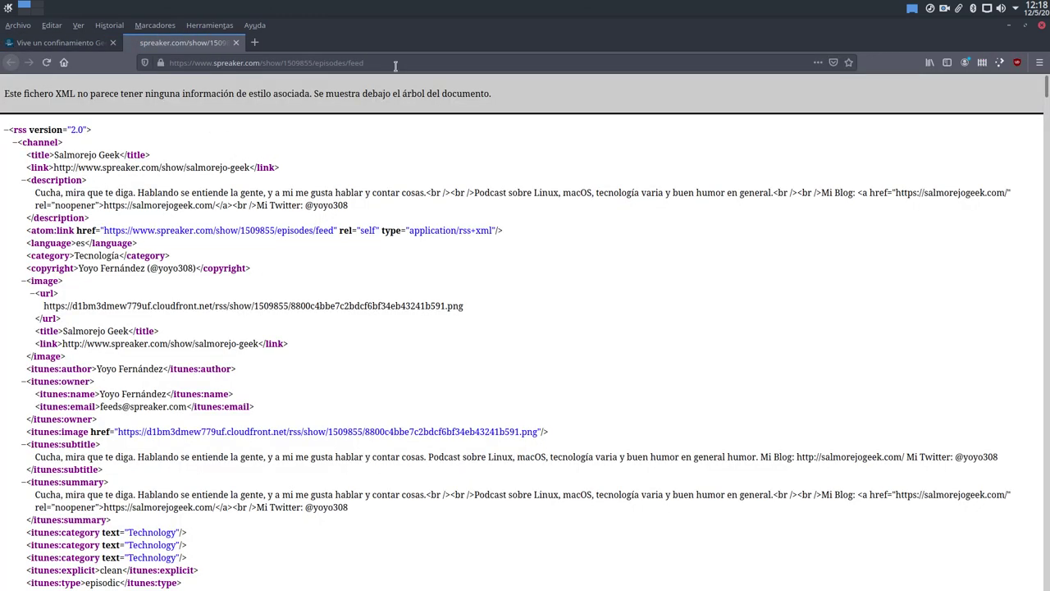
{"action": "left_click", "coordinate": [376, 63]}
{"action": "left_click_drag", "start_coordinate": [376, 59], "coordinate": [160, 50]}
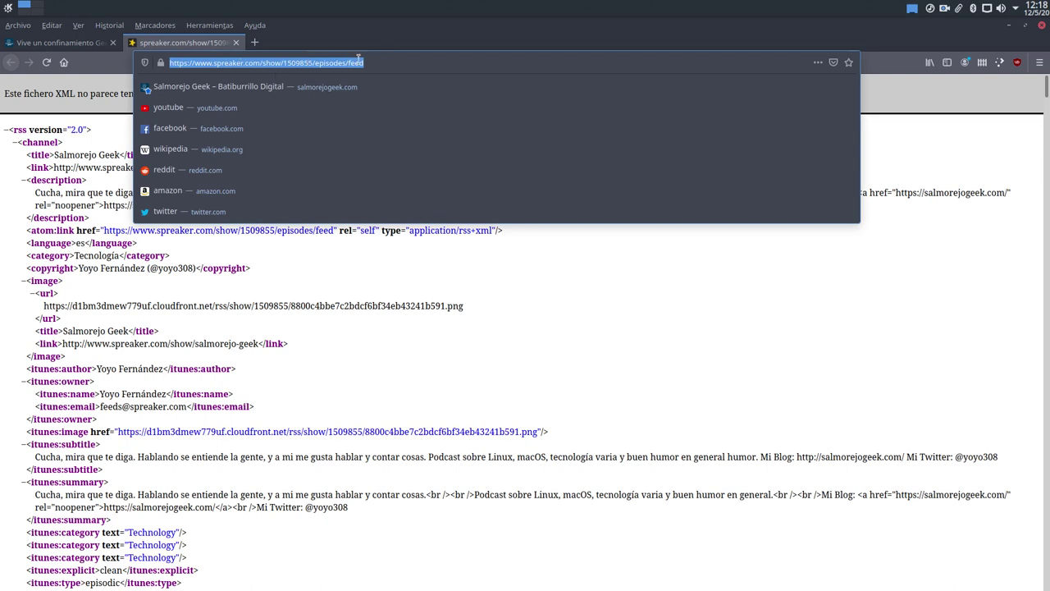
{"action": "left_click", "coordinate": [390, 61]}
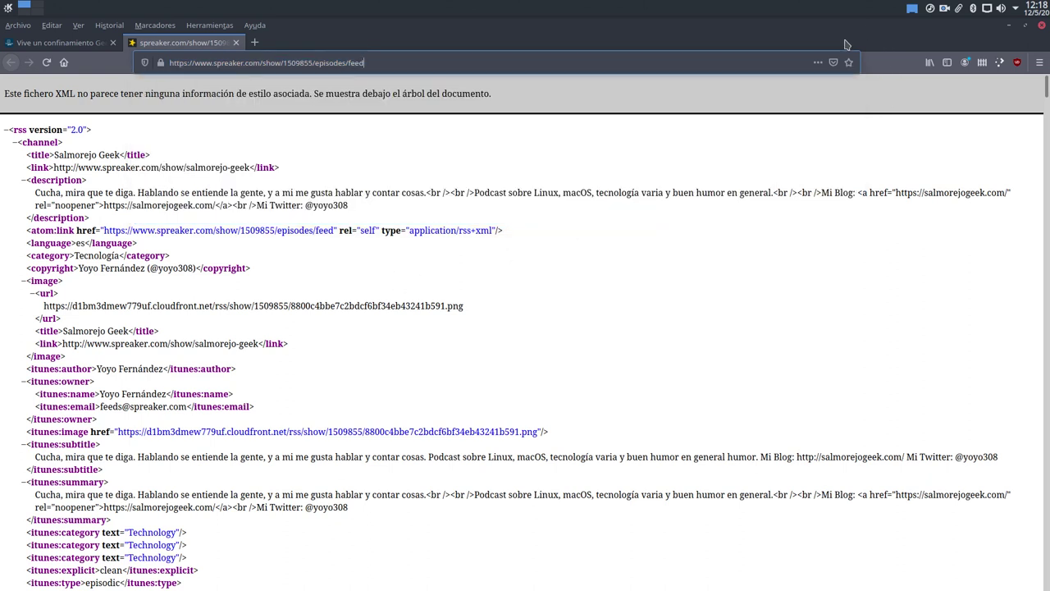
{"action": "key", "text": "Escape"}
{"action": "scroll", "coordinate": [365, 431], "scroll_direction": "down", "scroll_amount": 6}
{"action": "scroll", "coordinate": [388, 127], "scroll_direction": "up", "scroll_amount": 6}
{"action": "left_click", "coordinate": [388, 63]}
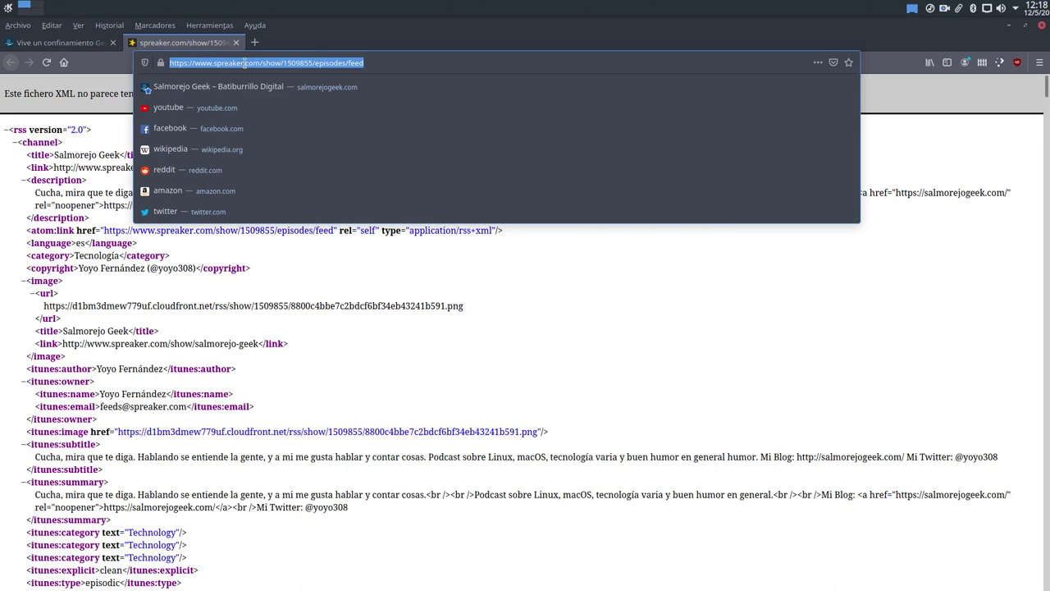
{"action": "right_click", "coordinate": [334, 61]}
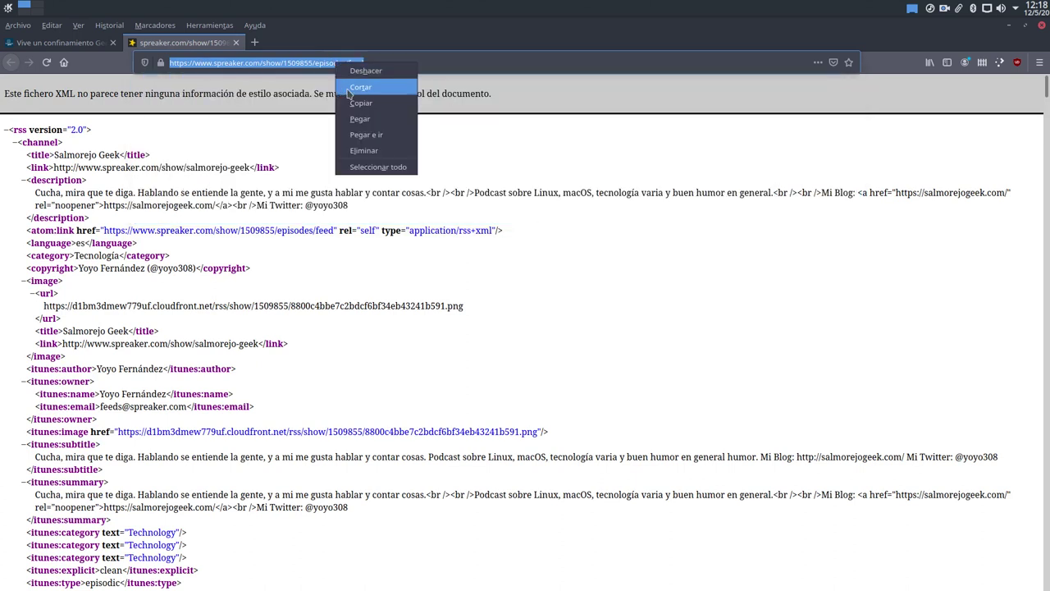
{"action": "left_click", "coordinate": [361, 102]}
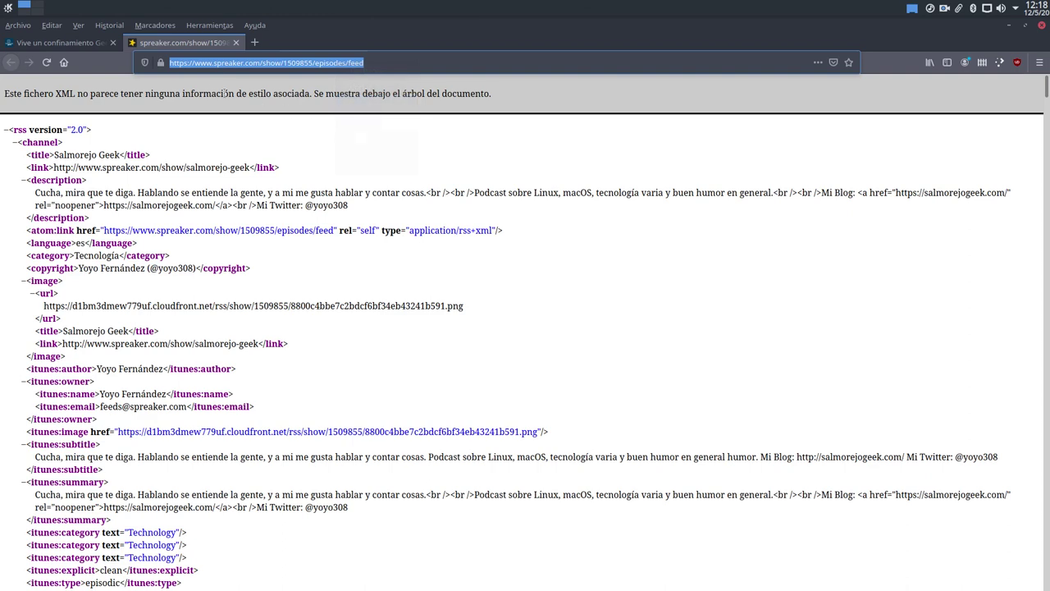
Open the podcast's ivoox RSS feed from the post's Información section and highlight its URL
{"action": "left_click", "coordinate": [87, 44]}
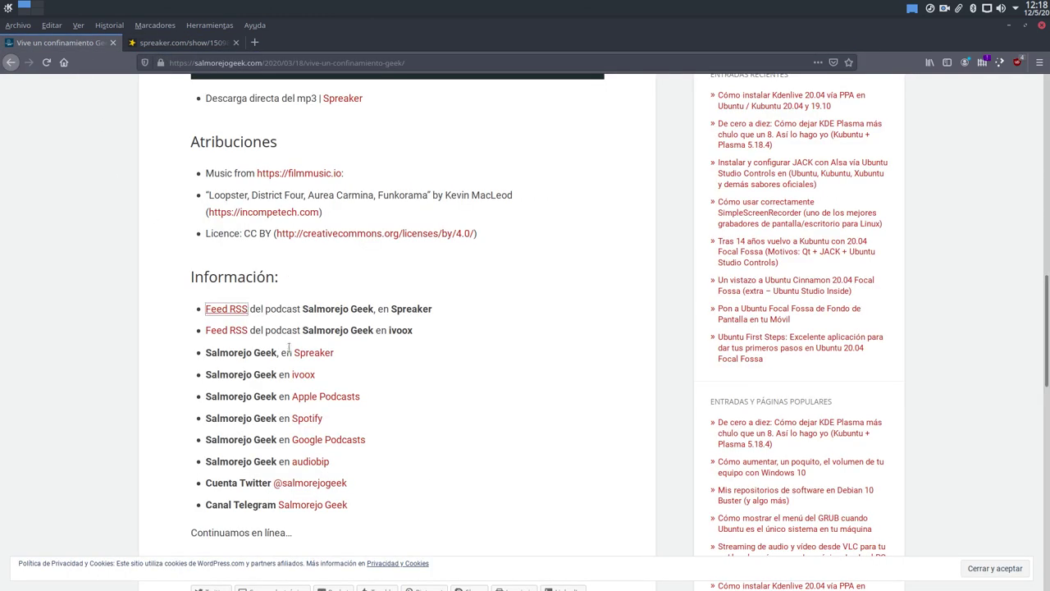
{"action": "left_click", "coordinate": [233, 331]}
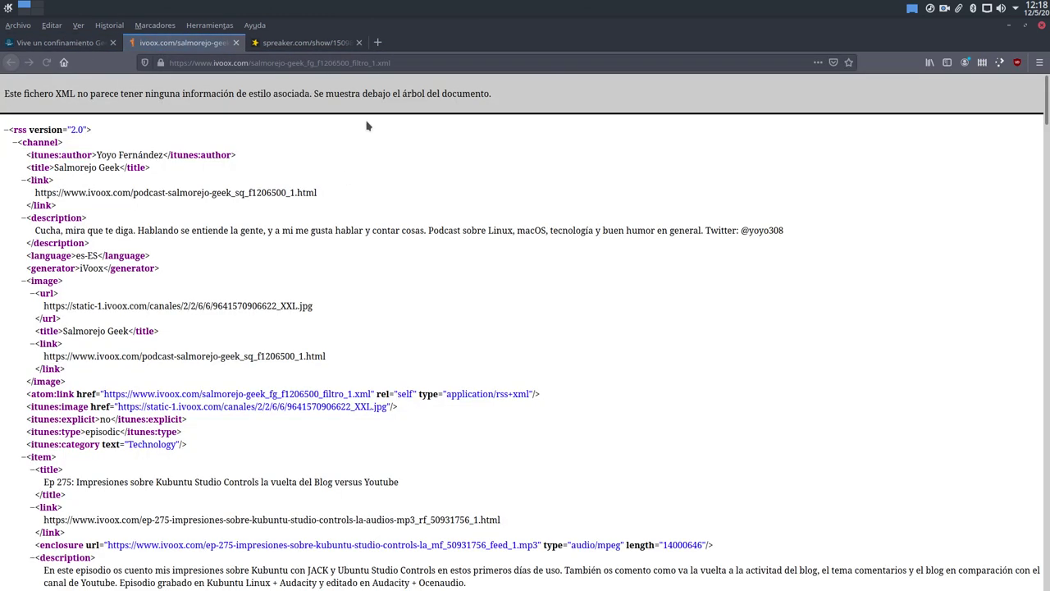
{"action": "left_click_drag", "start_coordinate": [406, 65], "coordinate": [149, 63]}
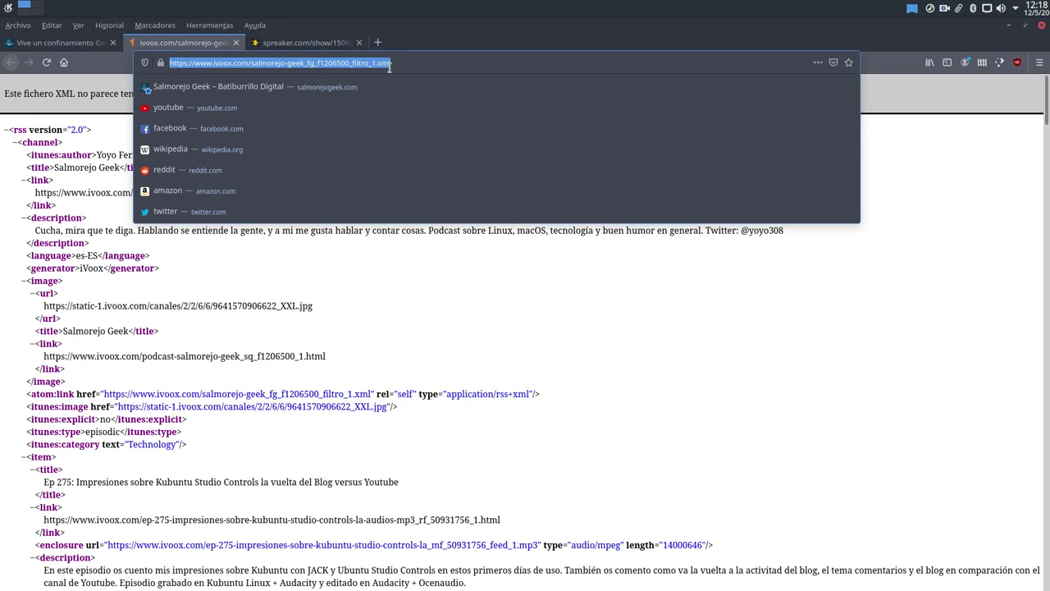
Return to the Spreaker RSS feed and copy its full URL again
{"action": "left_click", "coordinate": [291, 44]}
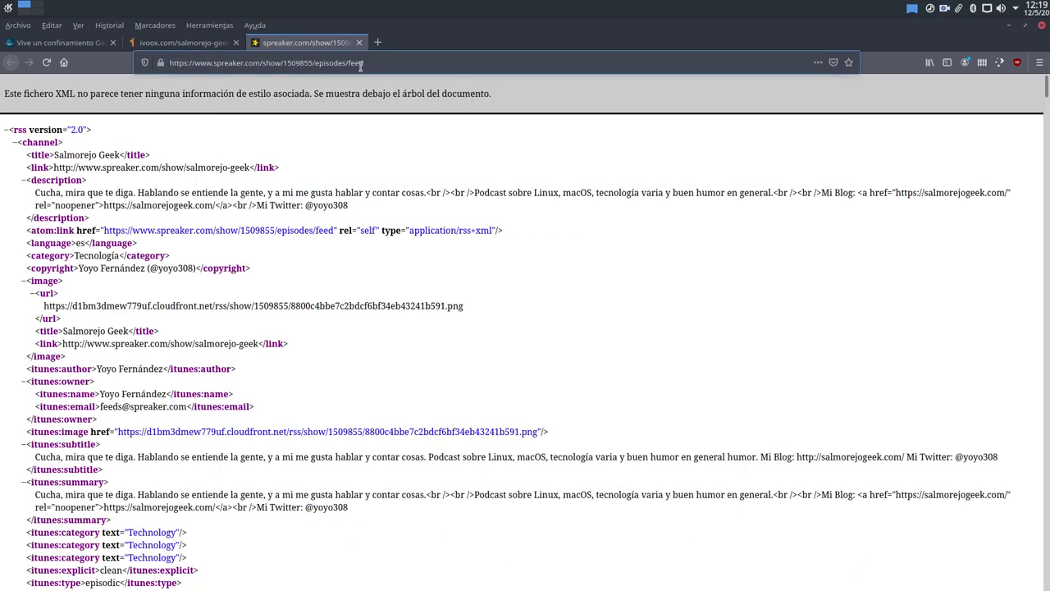
{"action": "left_click_drag", "start_coordinate": [383, 62], "coordinate": [187, 63]}
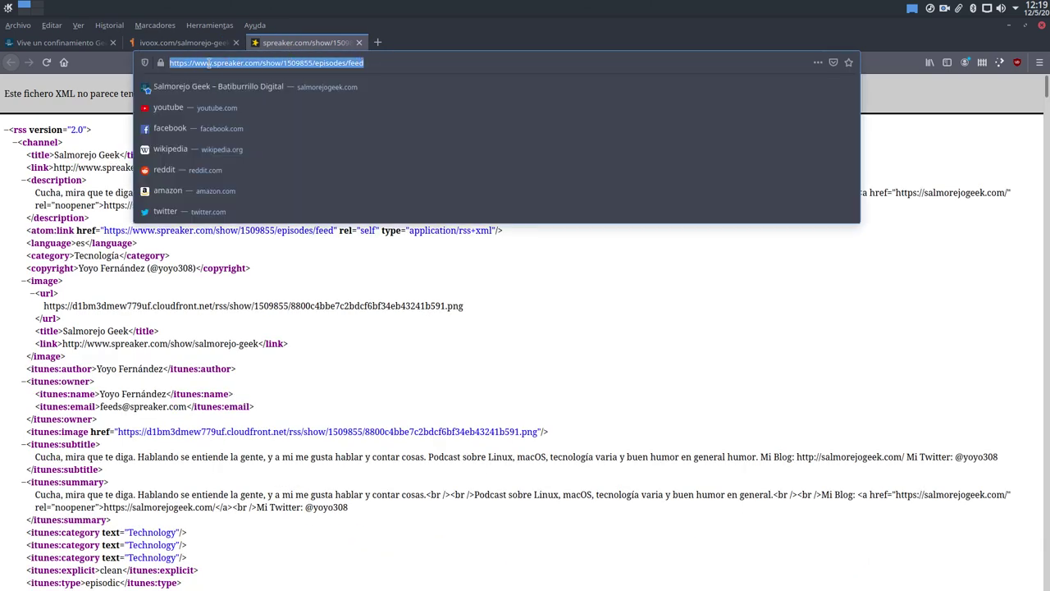
{"action": "right_click", "coordinate": [209, 64]}
{"action": "left_click", "coordinate": [234, 105]}
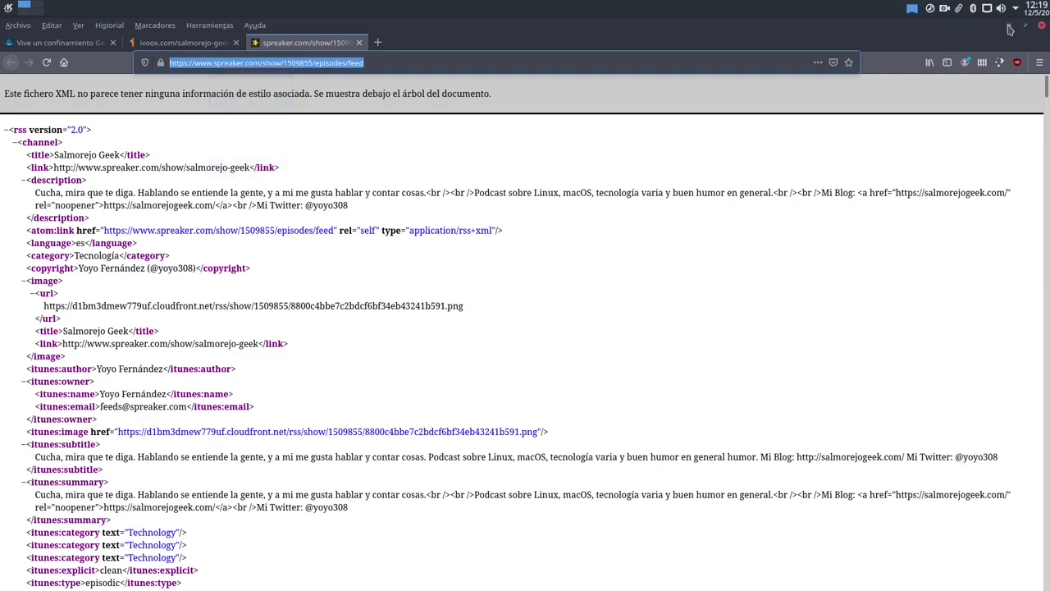
{"action": "left_click", "coordinate": [1010, 30]}
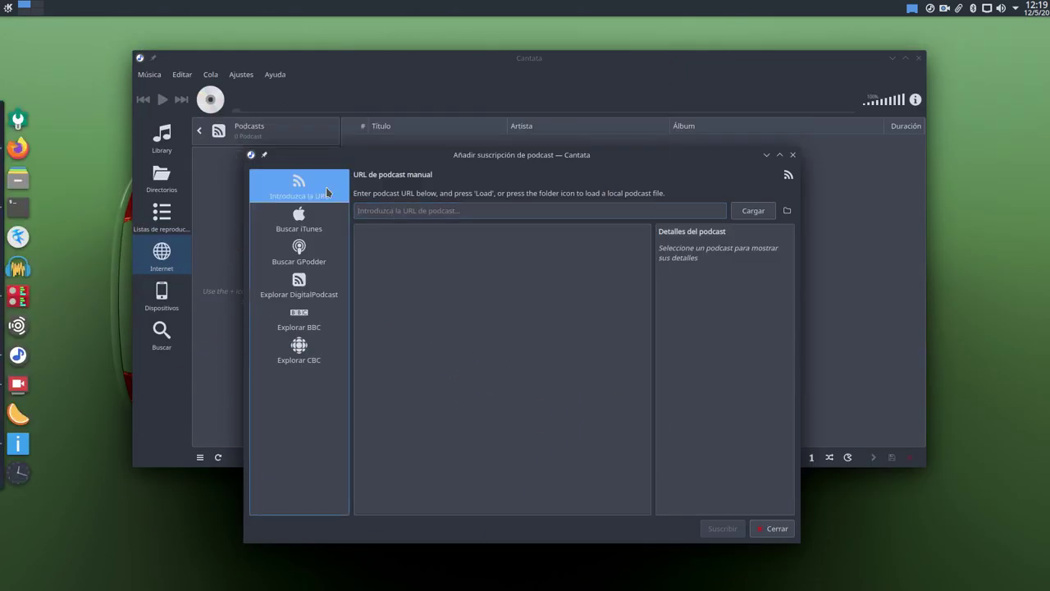
{"action": "left_click", "coordinate": [410, 207]}
{"action": "right_click", "coordinate": [411, 210]}
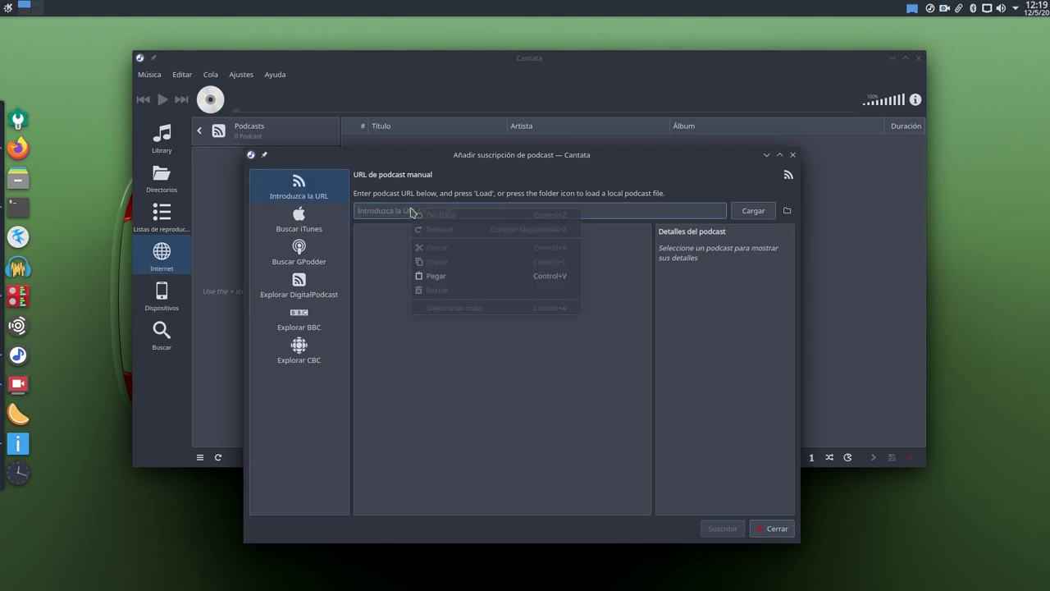
{"action": "left_click", "coordinate": [434, 275]}
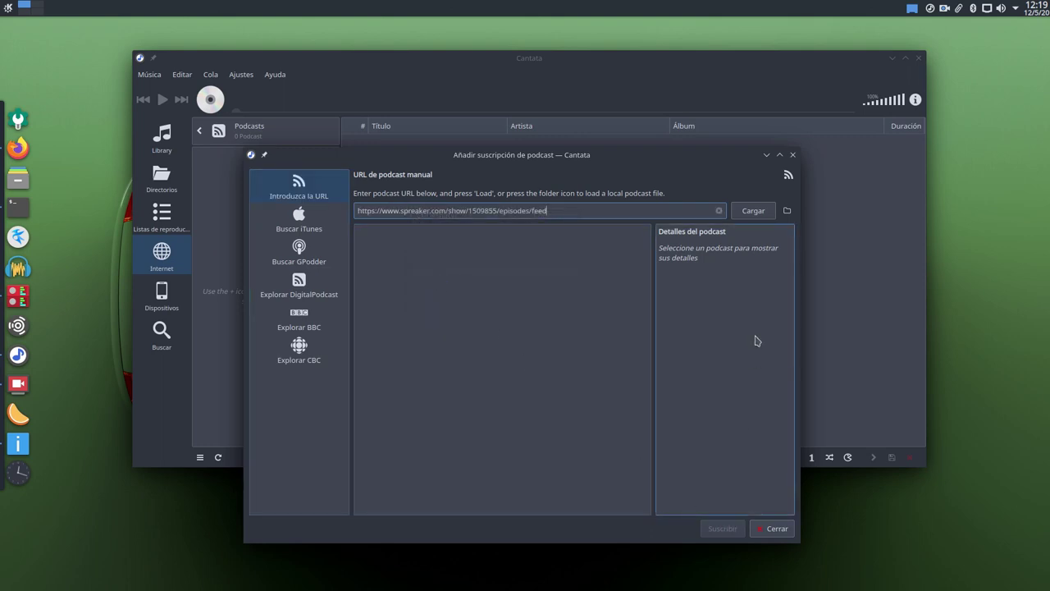
{"action": "left_click", "coordinate": [754, 213]}
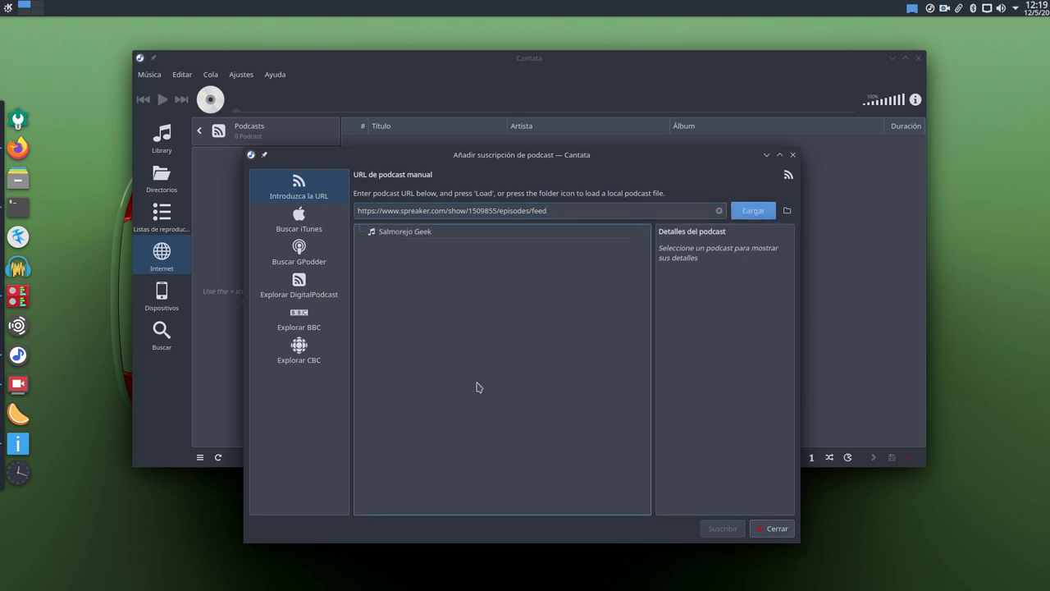
Subscribe to the loaded Salmorejo Geek podcast and close the subscription dialog
{"action": "left_click", "coordinate": [424, 237]}
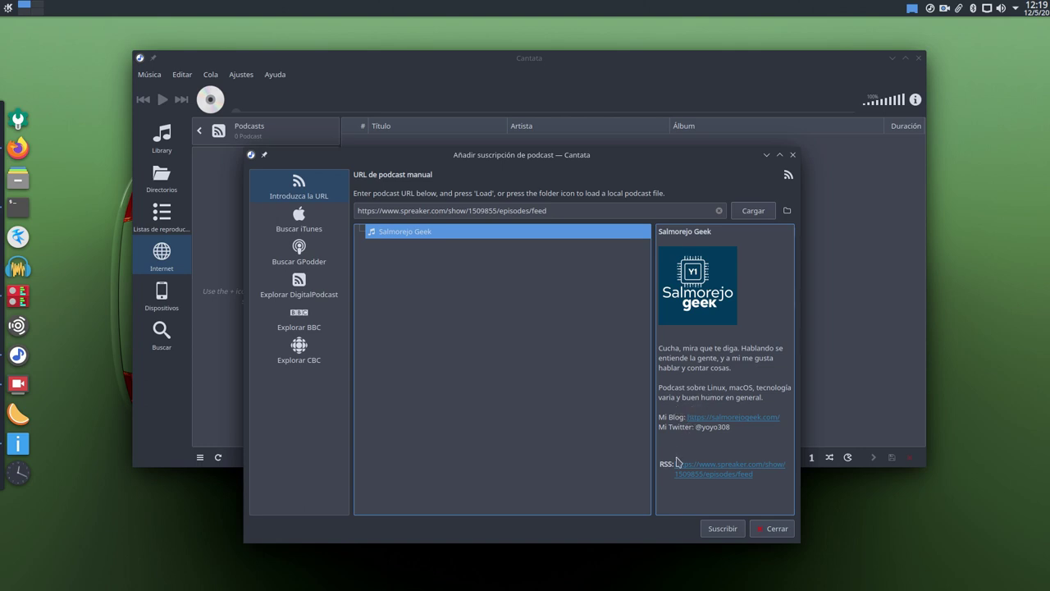
{"action": "left_click", "coordinate": [732, 533]}
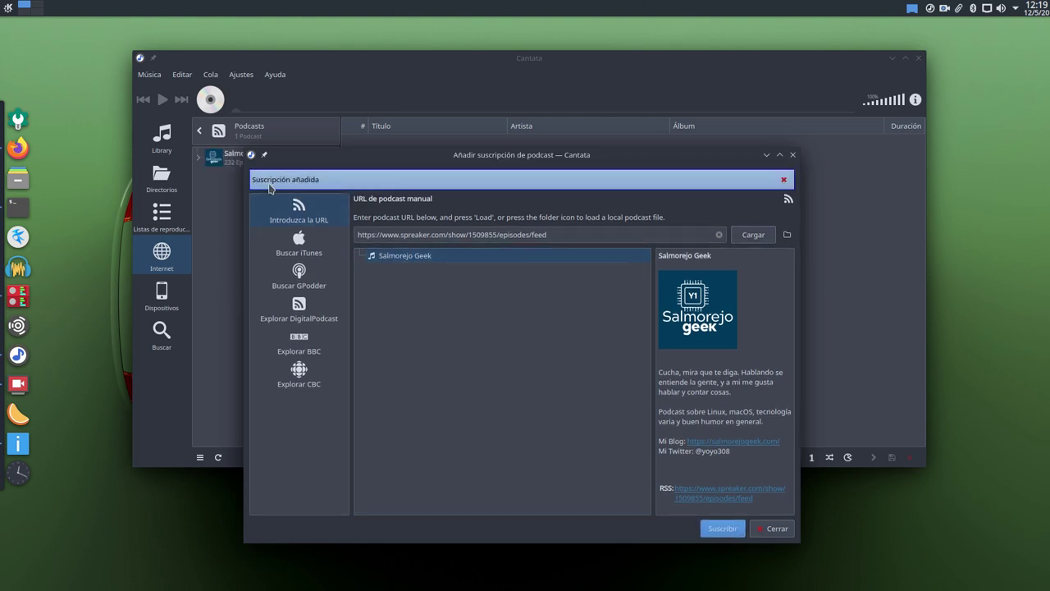
{"action": "left_click", "coordinate": [771, 532]}
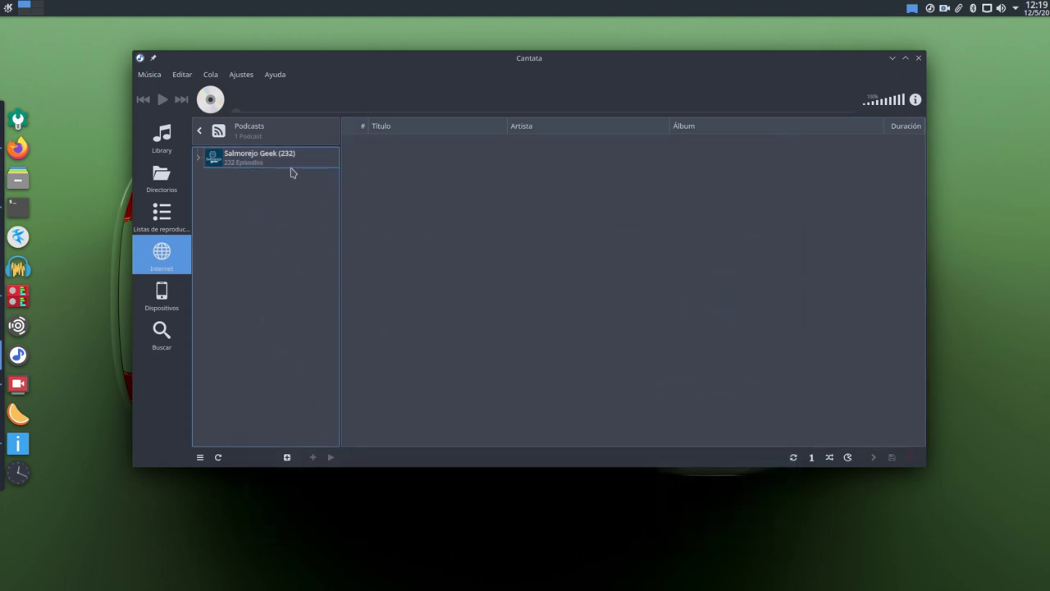
Expand the Salmorejo Geek episode list, play Ep 275 and pause it
{"action": "left_click", "coordinate": [197, 163]}
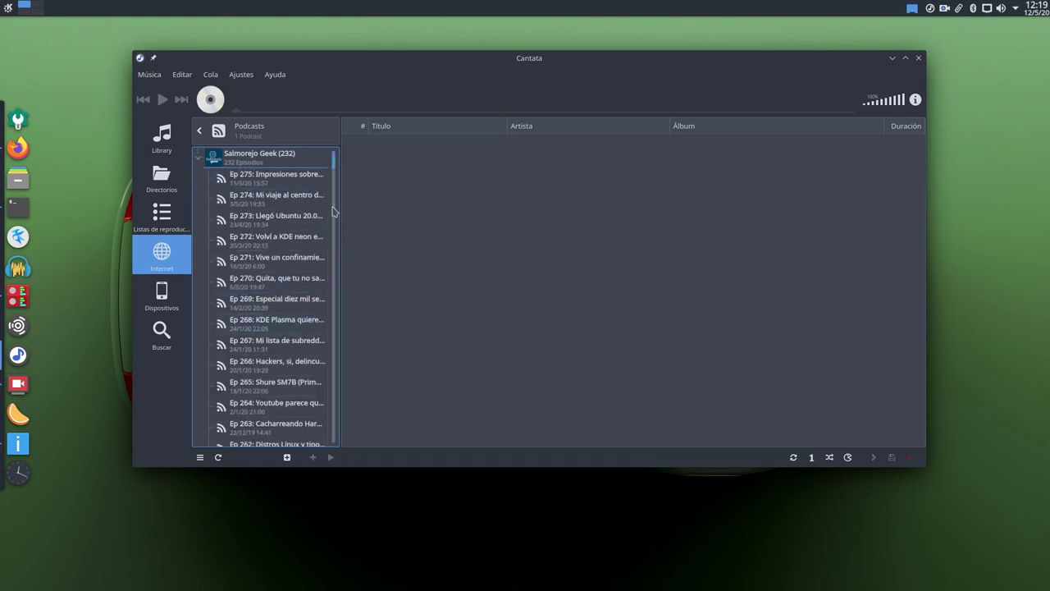
{"action": "mouse_move", "coordinate": [334, 170]}
{"action": "left_mouse_down"}
{"action": "mouse_move", "coordinate": [335, 326]}
{"action": "mouse_move", "coordinate": [336, 155]}
{"action": "mouse_move", "coordinate": [352, 380]}
{"action": "mouse_move", "coordinate": [342, 156]}
{"action": "left_mouse_up"}
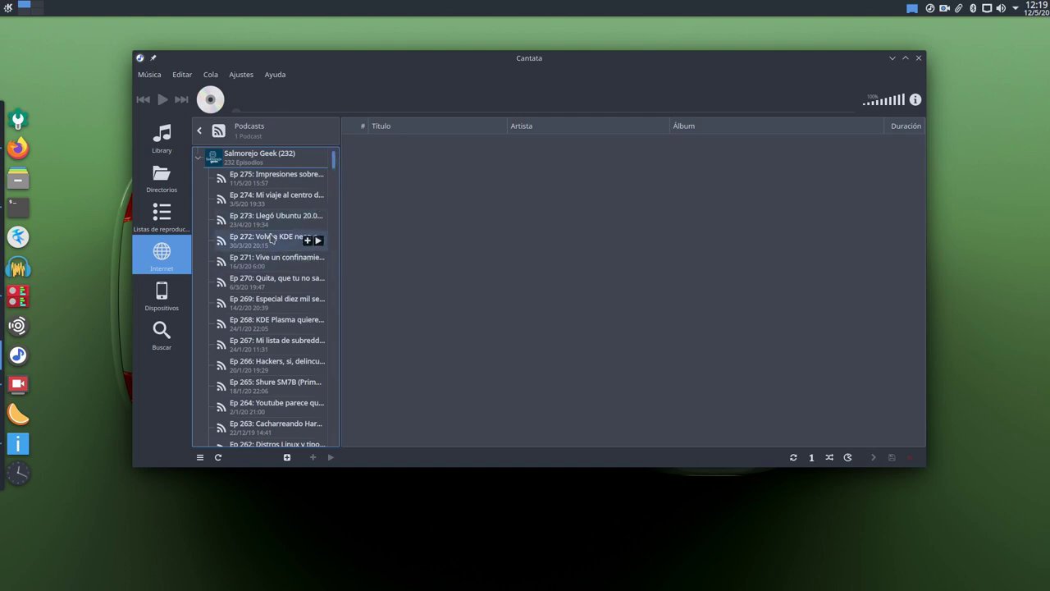
{"action": "left_click", "coordinate": [320, 179]}
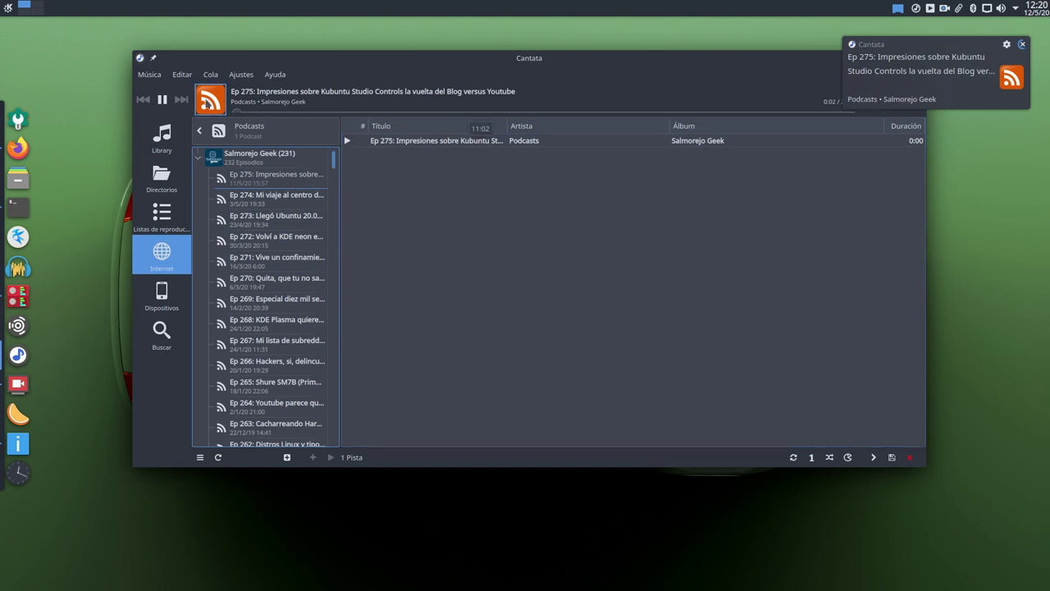
{"action": "left_click", "coordinate": [166, 102]}
Show the description of Ep 271 and clear the play queue
{"action": "mouse_move", "coordinate": [246, 193]}
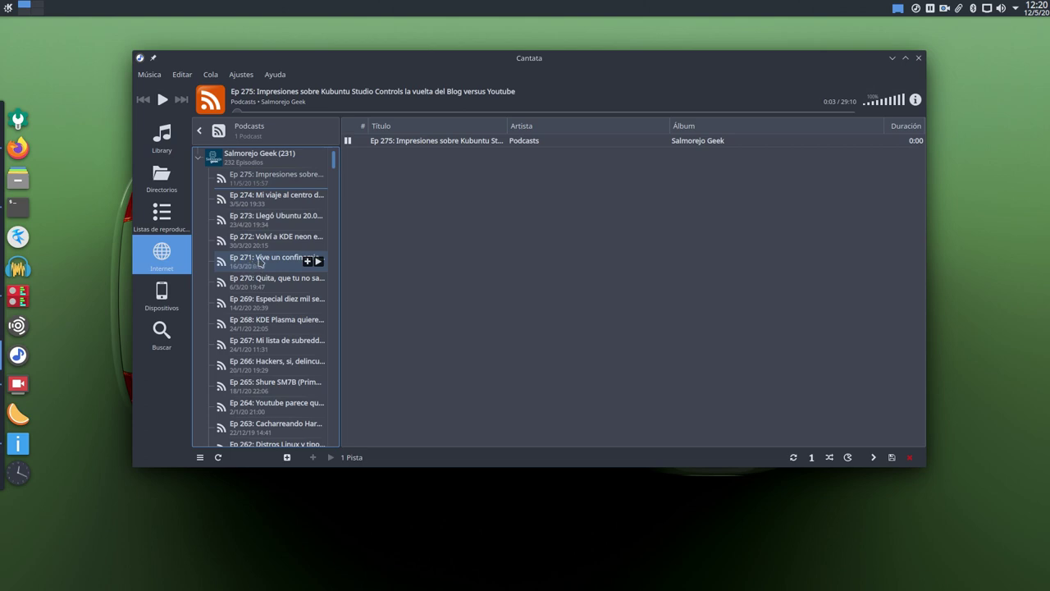
{"action": "mouse_move", "coordinate": [260, 261]}
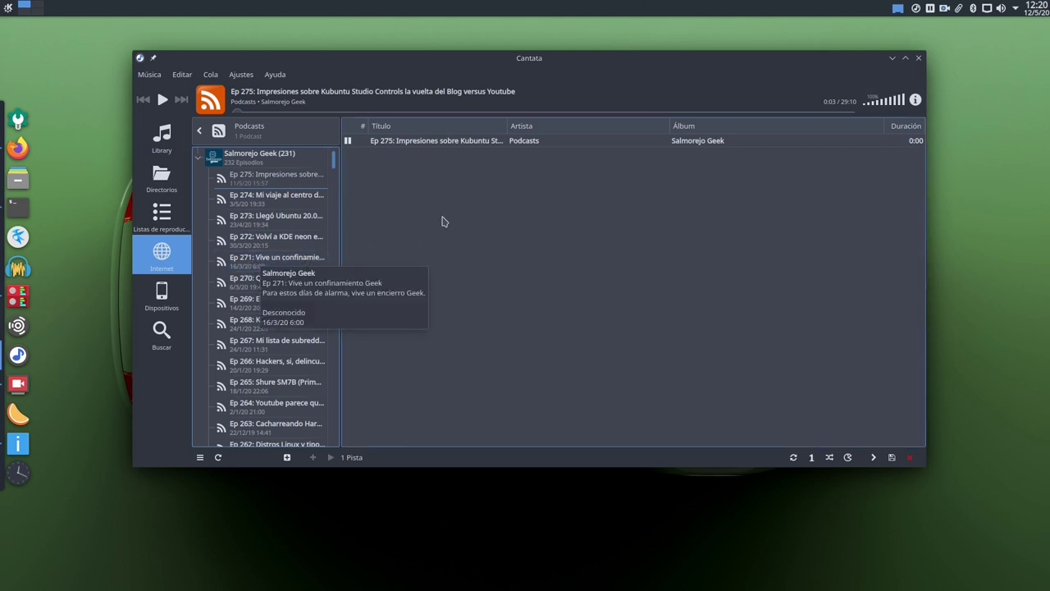
{"action": "left_click", "coordinate": [398, 145]}
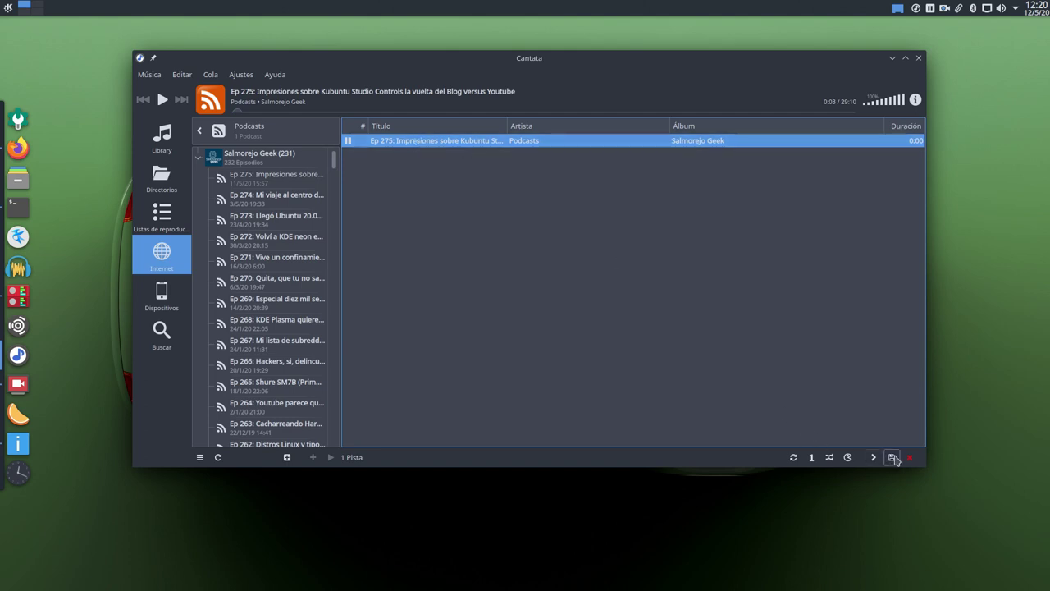
{"action": "left_click", "coordinate": [909, 459]}
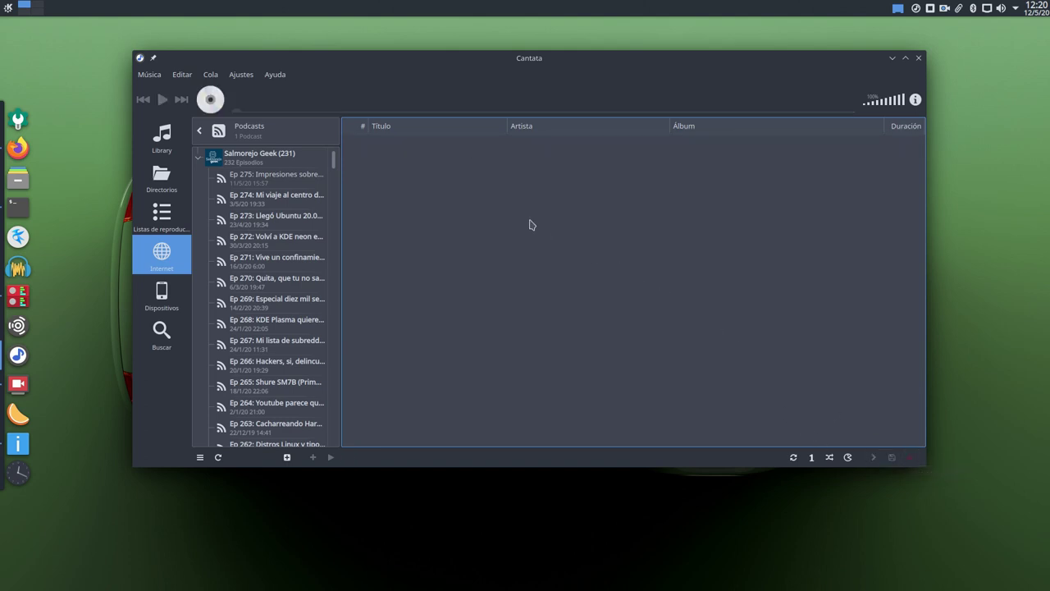
Reopen the Salmorejo Geek episode list to view the descriptions of Ep 275 and Ep 273, and collapse the list
{"action": "left_click", "coordinate": [198, 160]}
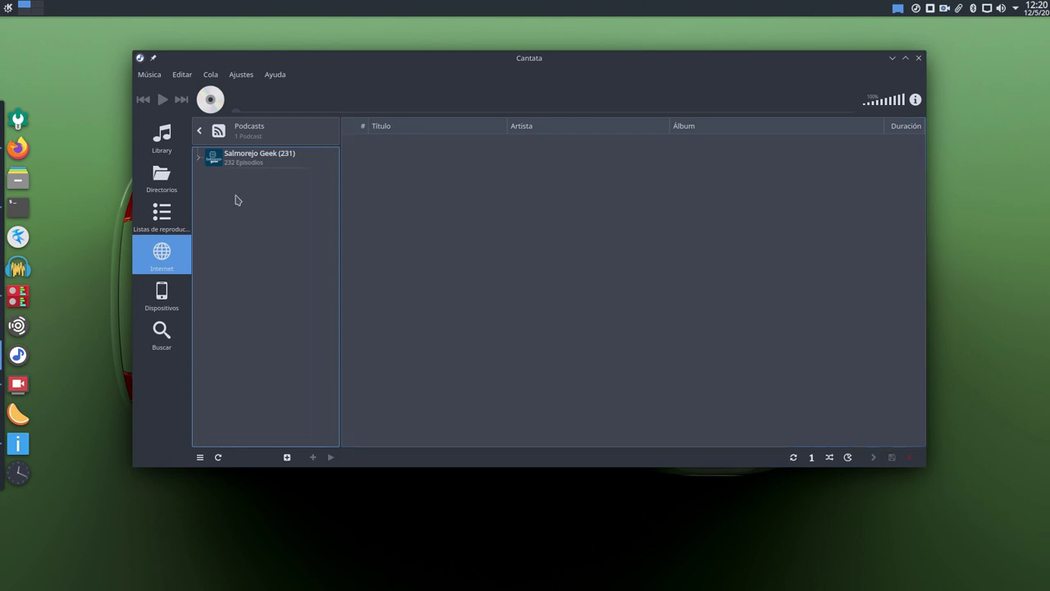
{"action": "double_click", "coordinate": [255, 156]}
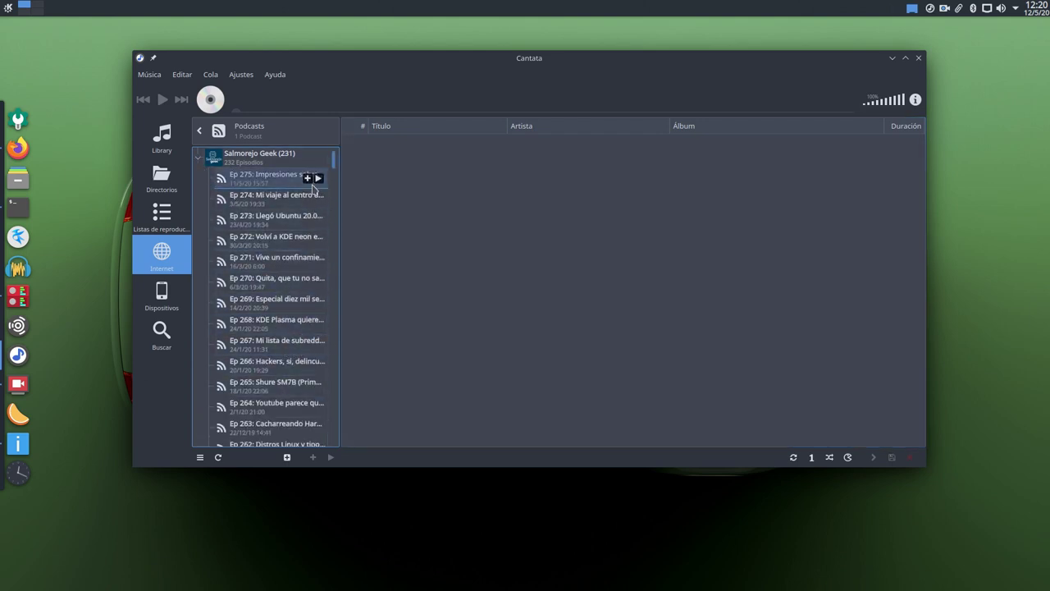
{"action": "mouse_move", "coordinate": [313, 188]}
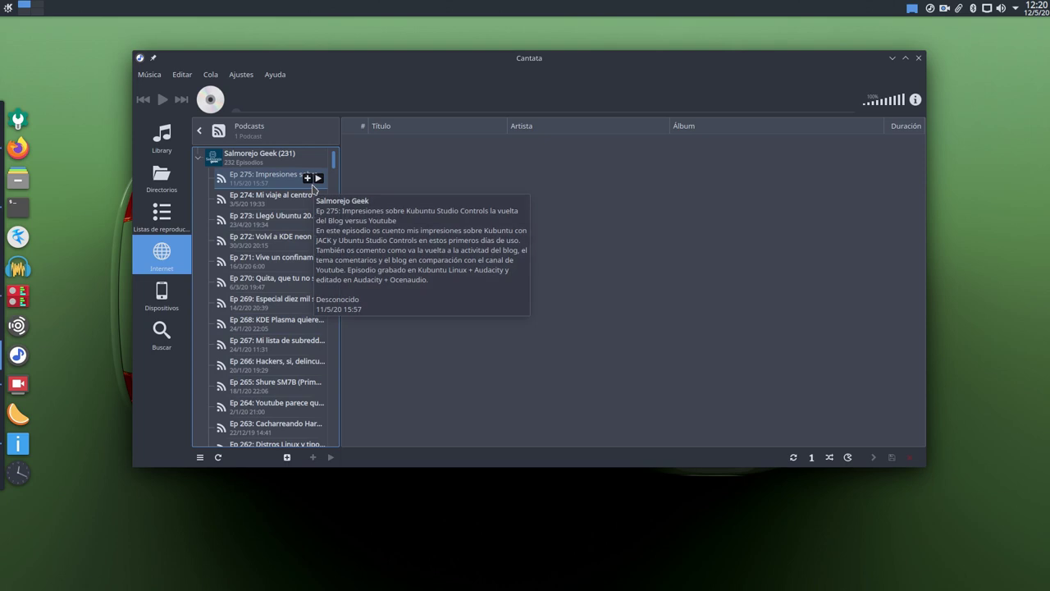
{"action": "mouse_move", "coordinate": [262, 217]}
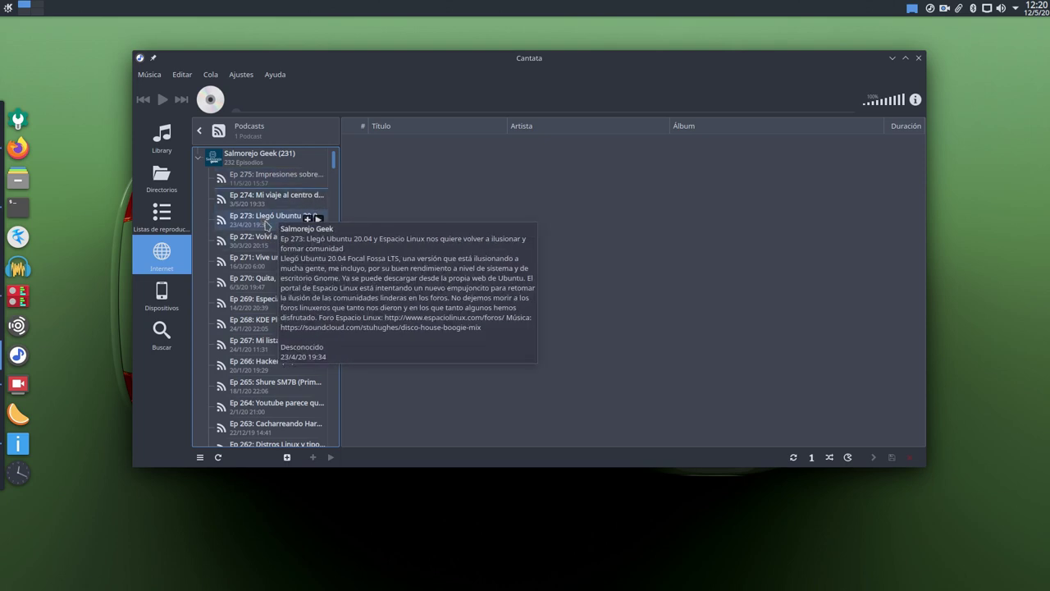
{"action": "left_click_drag", "start_coordinate": [246, 198], "coordinate": [217, 199]}
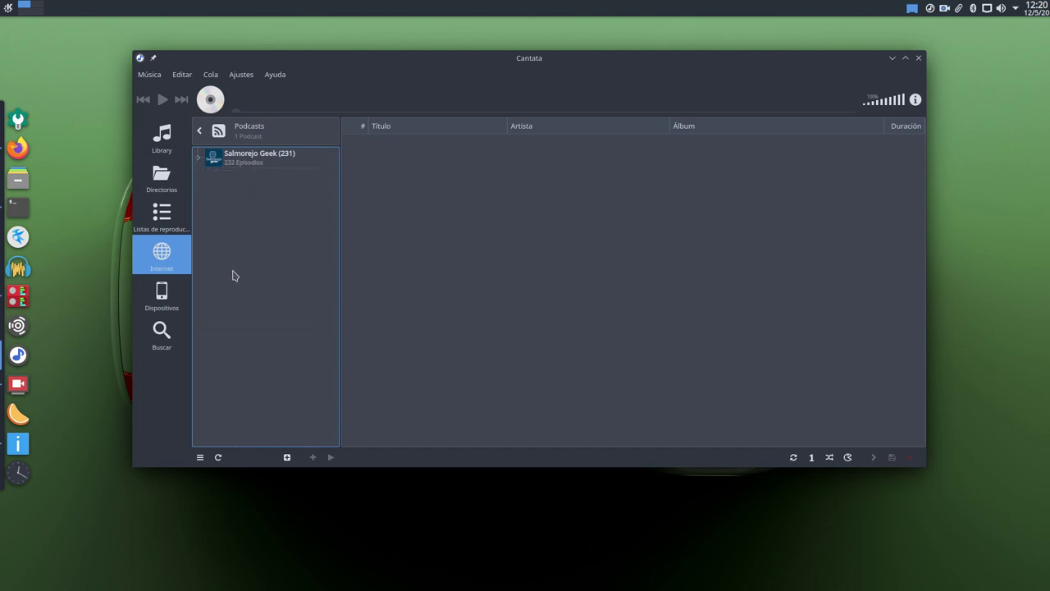
{"action": "left_click", "coordinate": [254, 169]}
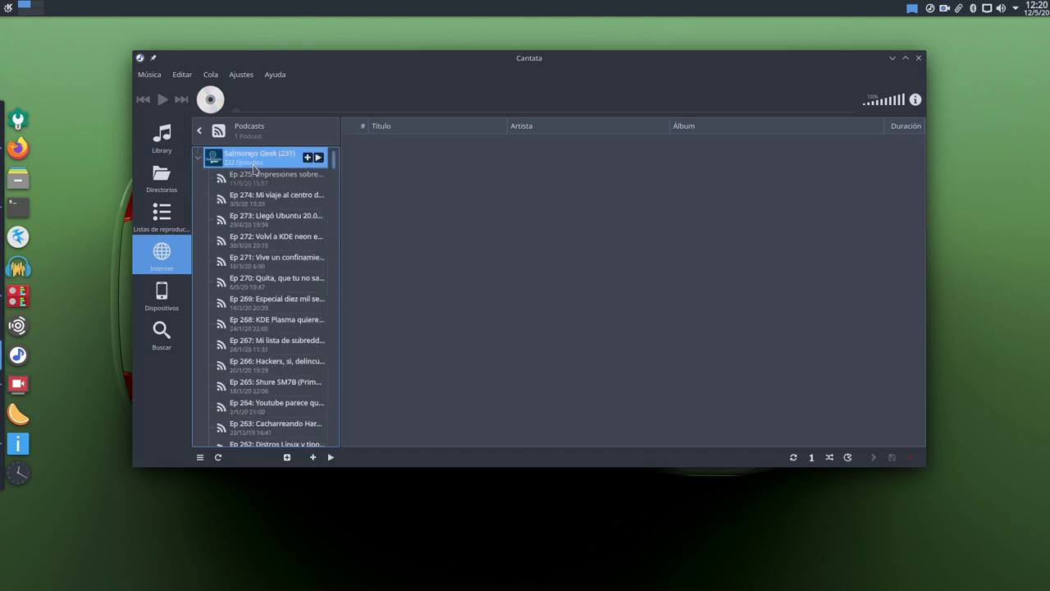
{"action": "left_click", "coordinate": [201, 162]}
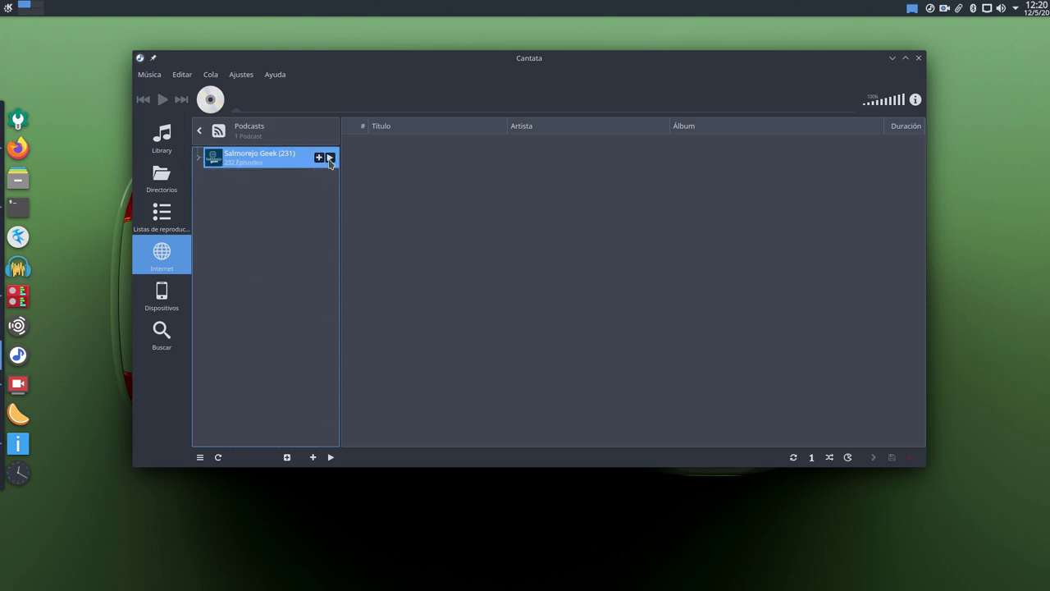
Play the whole Salmorejo Geek podcast, pause playback and browse the queued episodes
{"action": "left_click", "coordinate": [330, 158]}
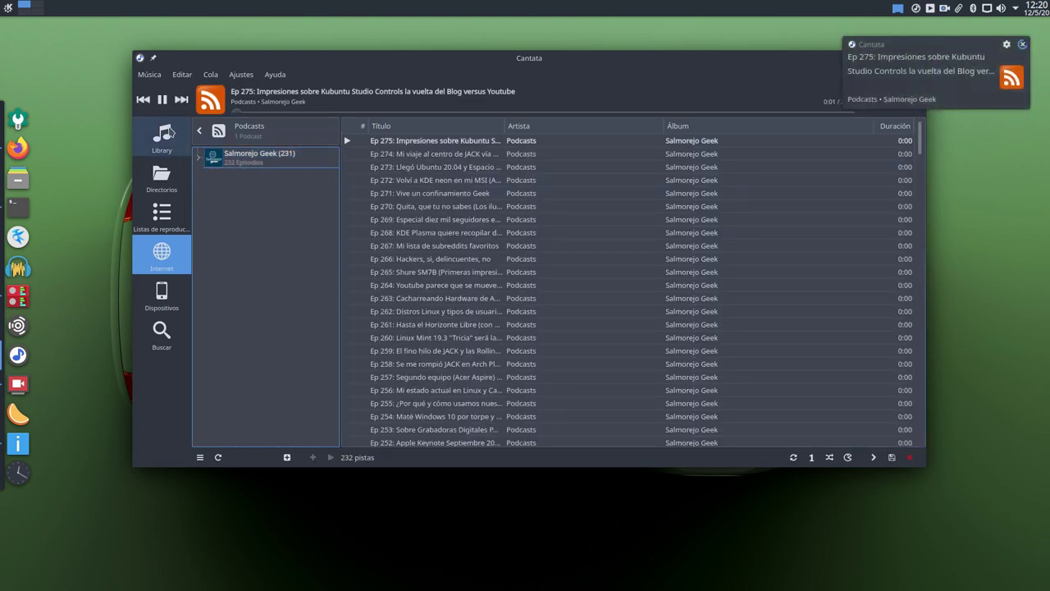
{"action": "left_click", "coordinate": [161, 99]}
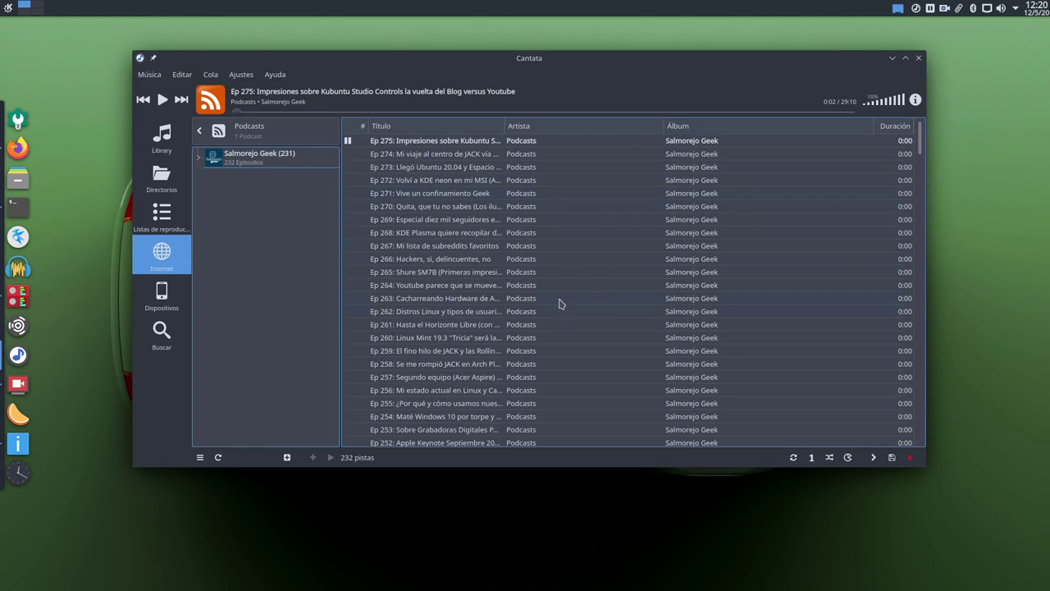
{"action": "scroll", "coordinate": [560, 302], "scroll_direction": "down", "scroll_amount": 18}
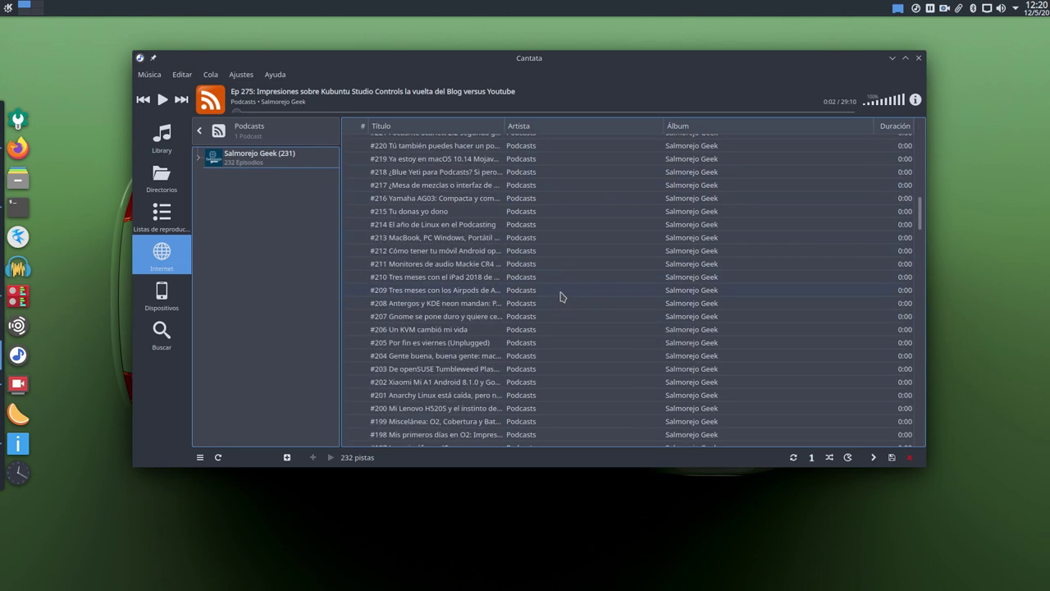
Browse the queued Salmorejo Geek episodes, play Ep 274 from the queue and pause it
{"action": "scroll", "coordinate": [562, 296], "scroll_direction": "down", "scroll_amount": 13}
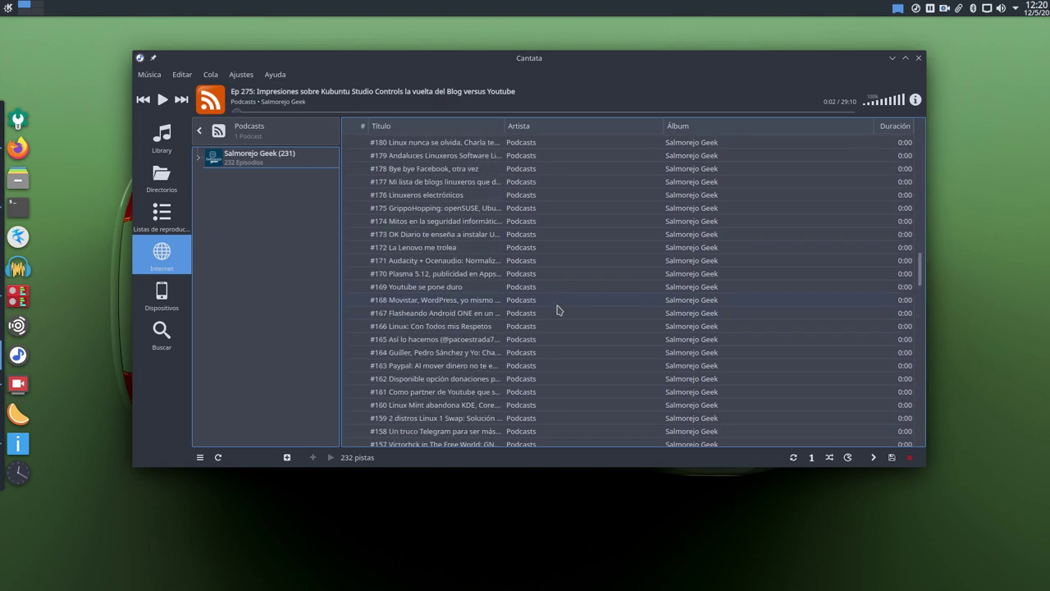
{"action": "scroll", "coordinate": [557, 309], "scroll_direction": "up", "scroll_amount": 20}
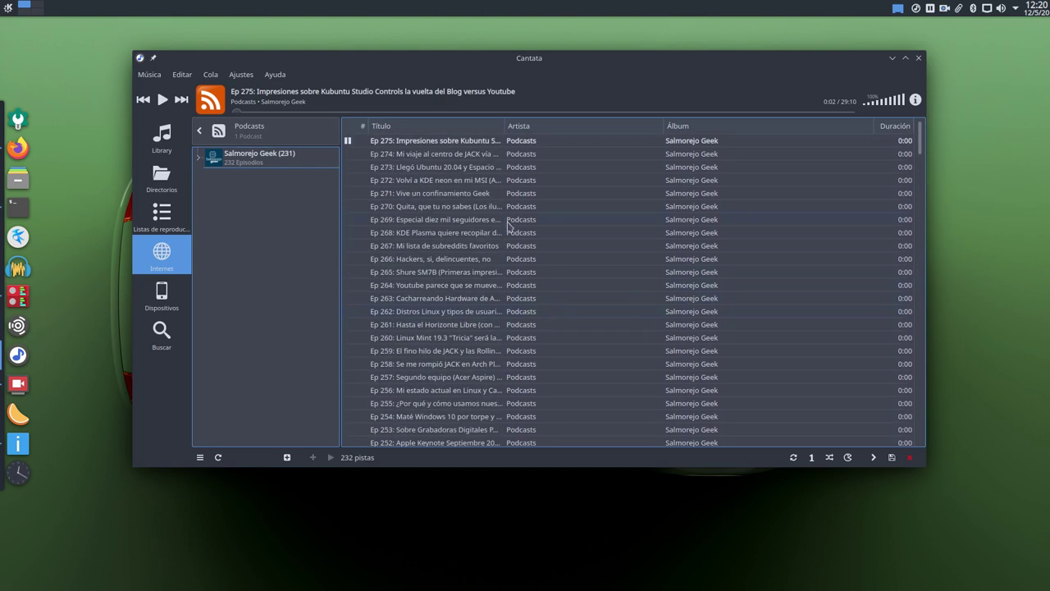
{"action": "left_click", "coordinate": [457, 154]}
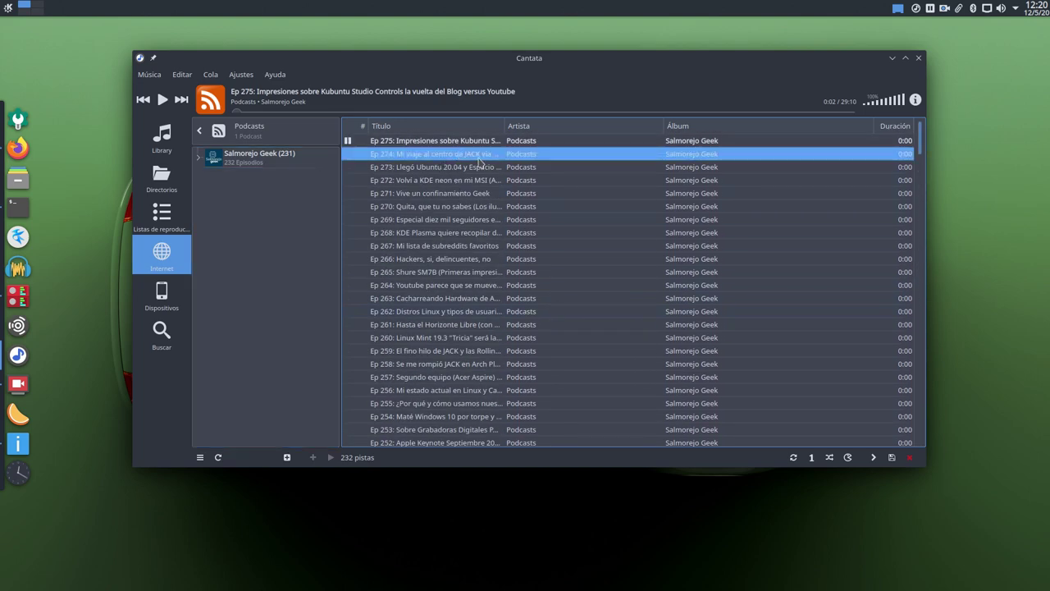
{"action": "double_click", "coordinate": [480, 156]}
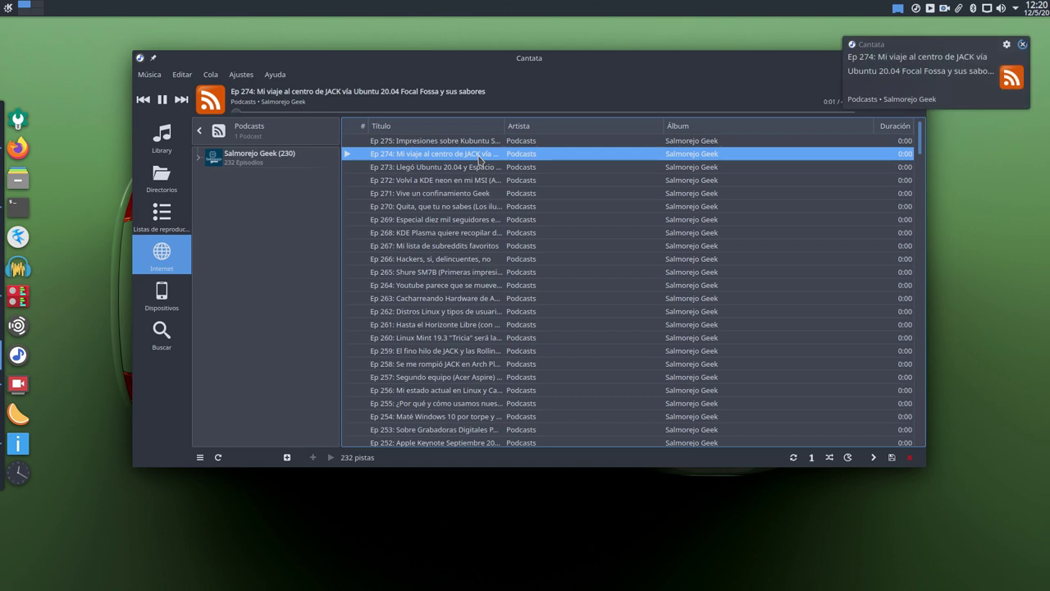
{"action": "left_click", "coordinate": [161, 99]}
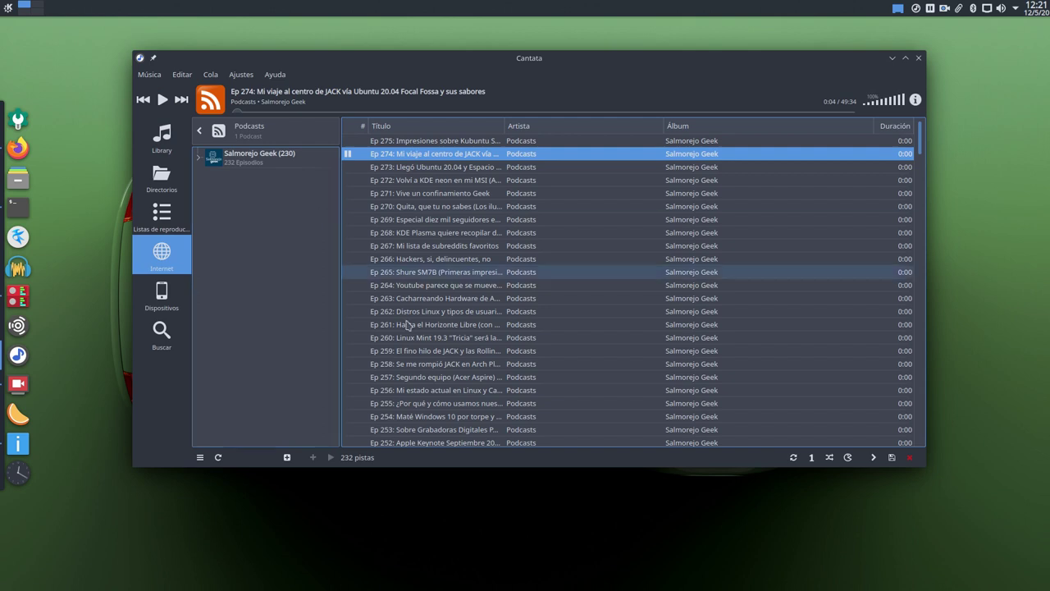
Open the podcast subscription dialog, close it without adding anything, and clear the play queue
{"action": "left_click", "coordinate": [286, 456]}
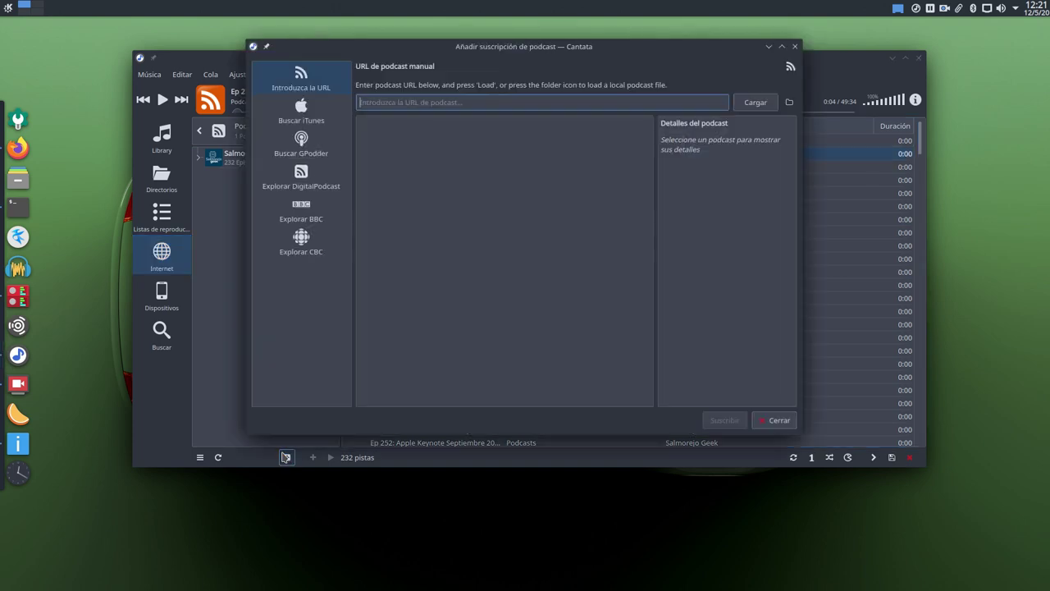
{"action": "left_click", "coordinate": [775, 420]}
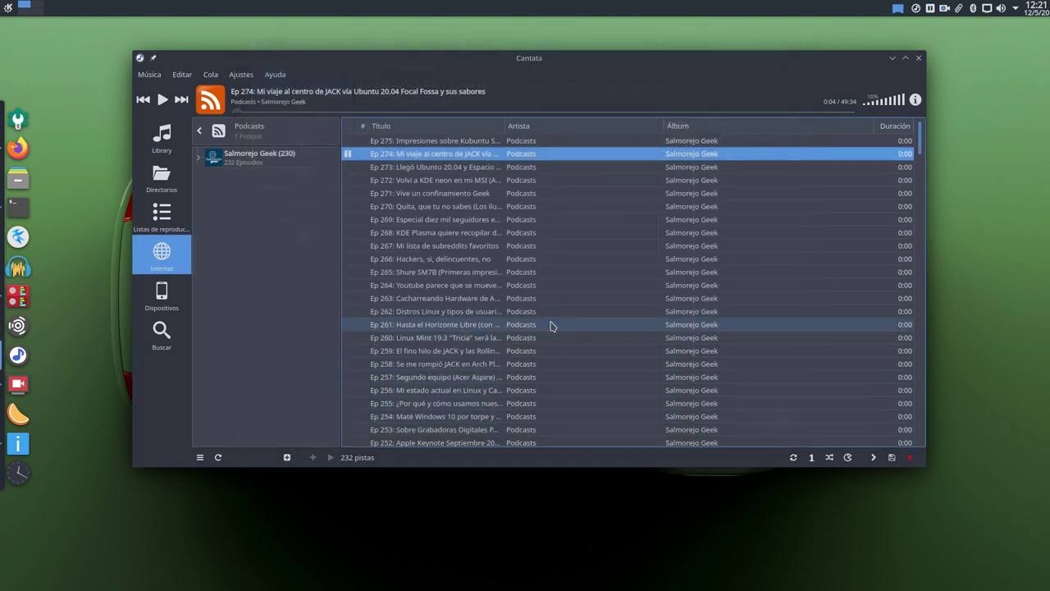
{"action": "left_click", "coordinate": [909, 457]}
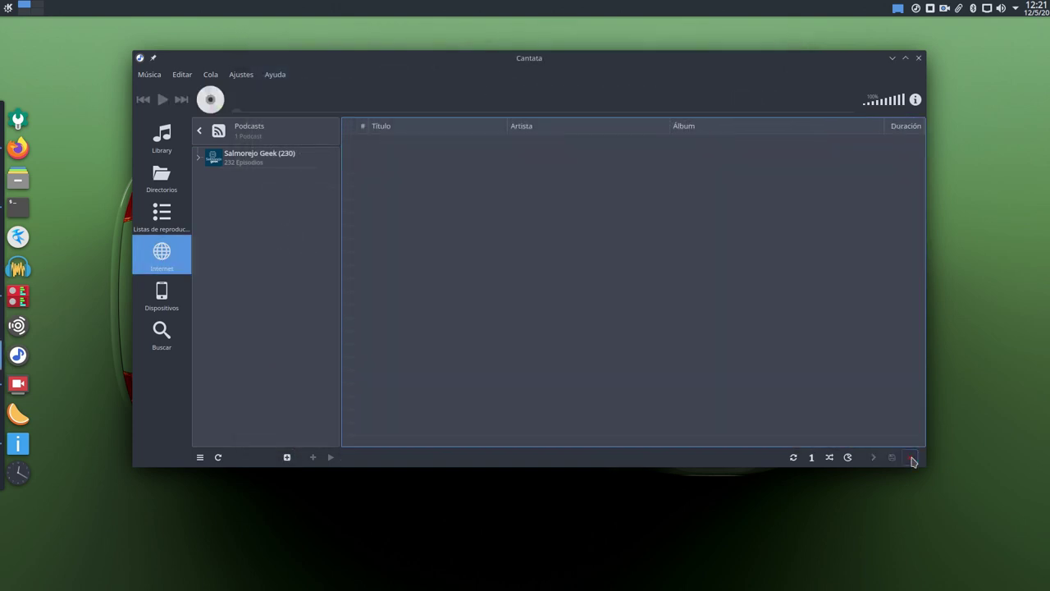
Remove the Salmorejo Geek podcast subscription
{"action": "left_click", "coordinate": [266, 164]}
{"action": "right_click", "coordinate": [267, 164]}
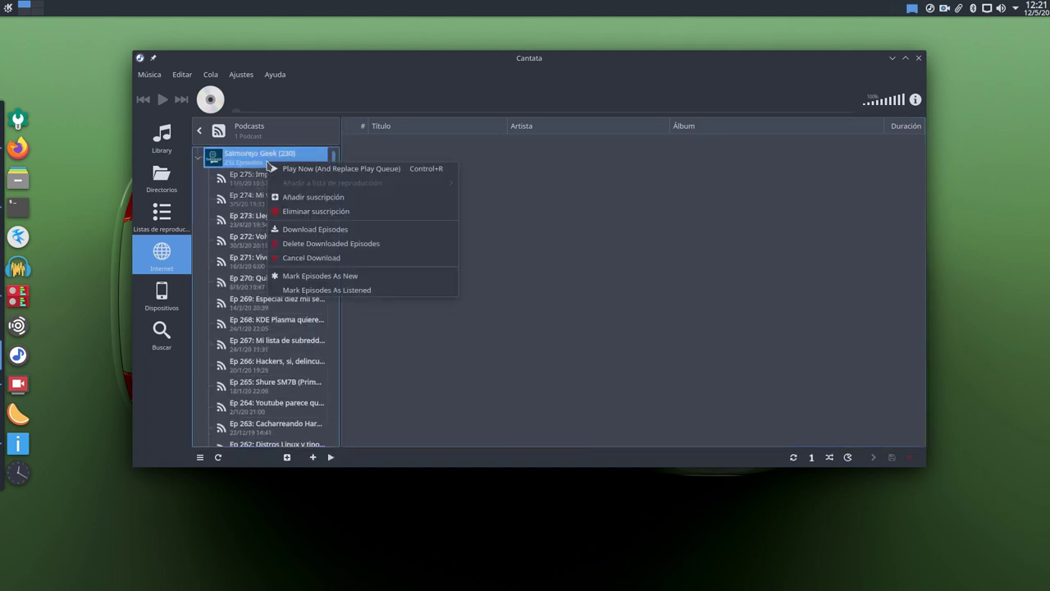
{"action": "left_click", "coordinate": [304, 213]}
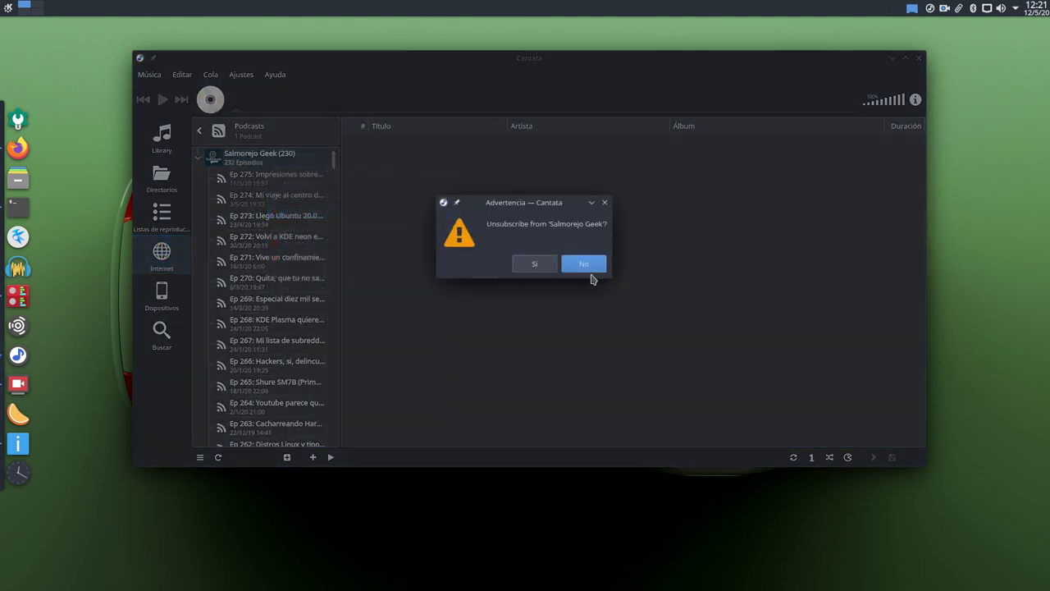
{"action": "left_click", "coordinate": [535, 264]}
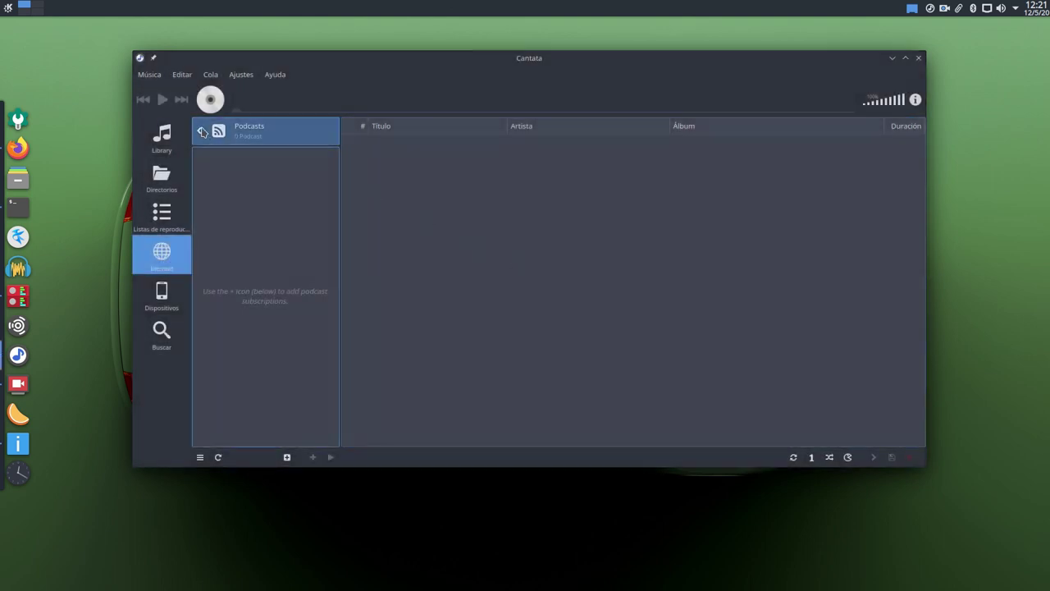
Go back to the Internet services, reopen Podcasts and start a new subscription using the iTunes search
{"action": "left_click", "coordinate": [200, 130]}
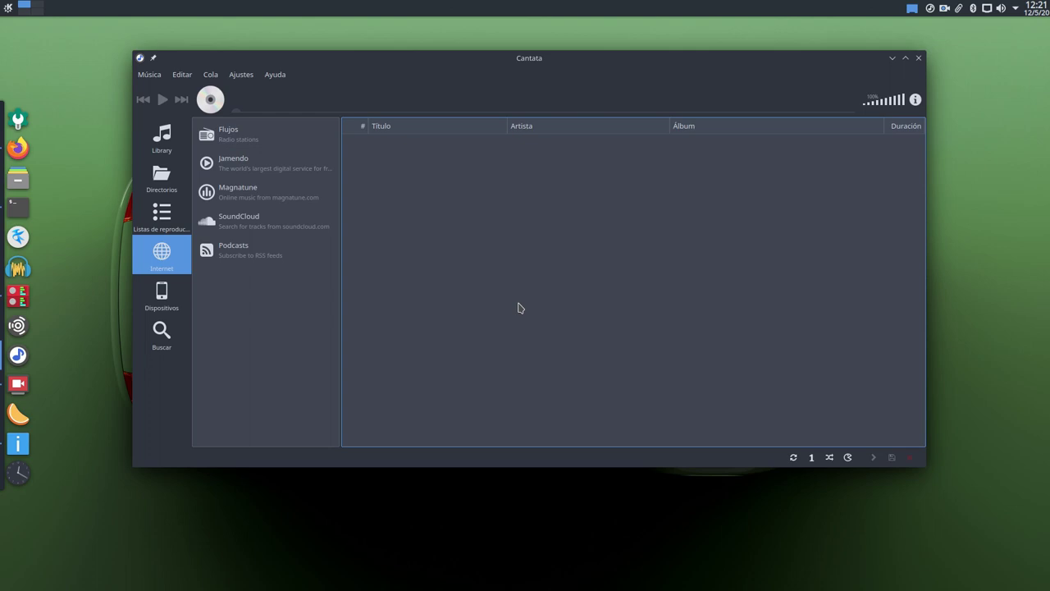
{"action": "left_click", "coordinate": [228, 250]}
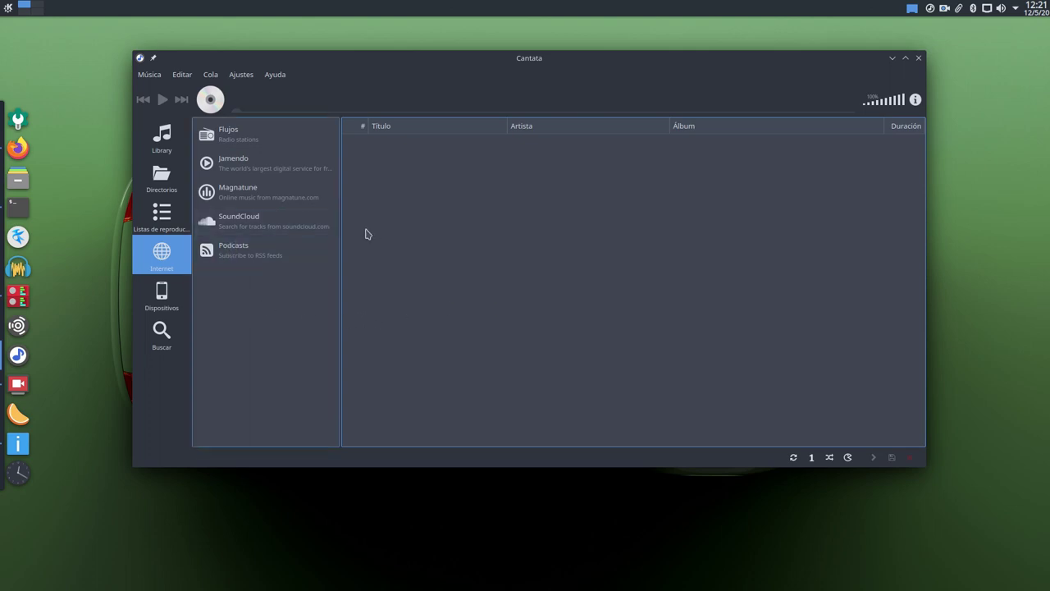
{"action": "left_click", "coordinate": [254, 253]}
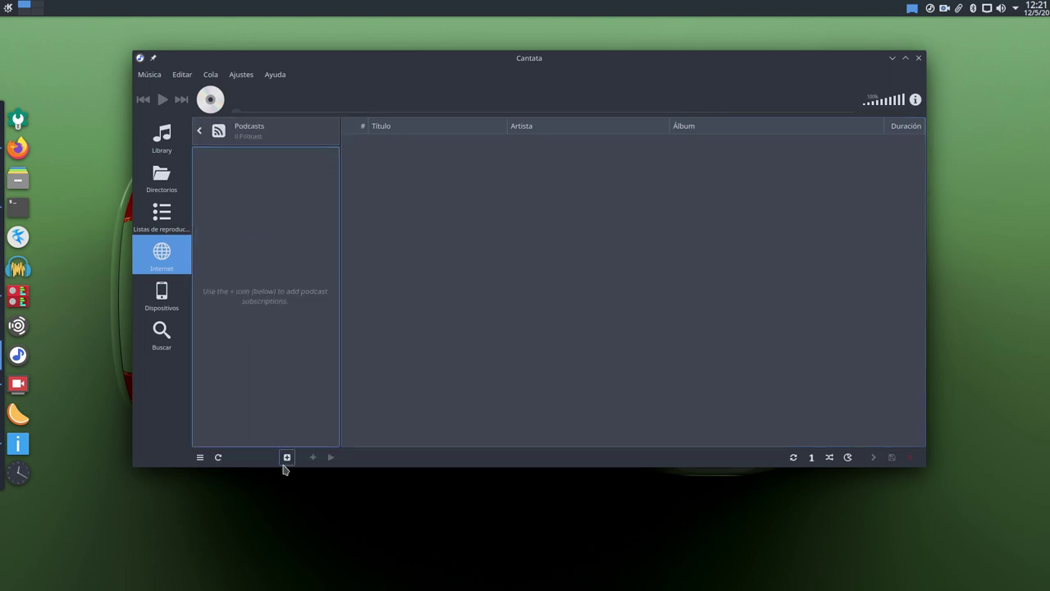
{"action": "left_click", "coordinate": [287, 458]}
{"action": "left_click", "coordinate": [310, 116]}
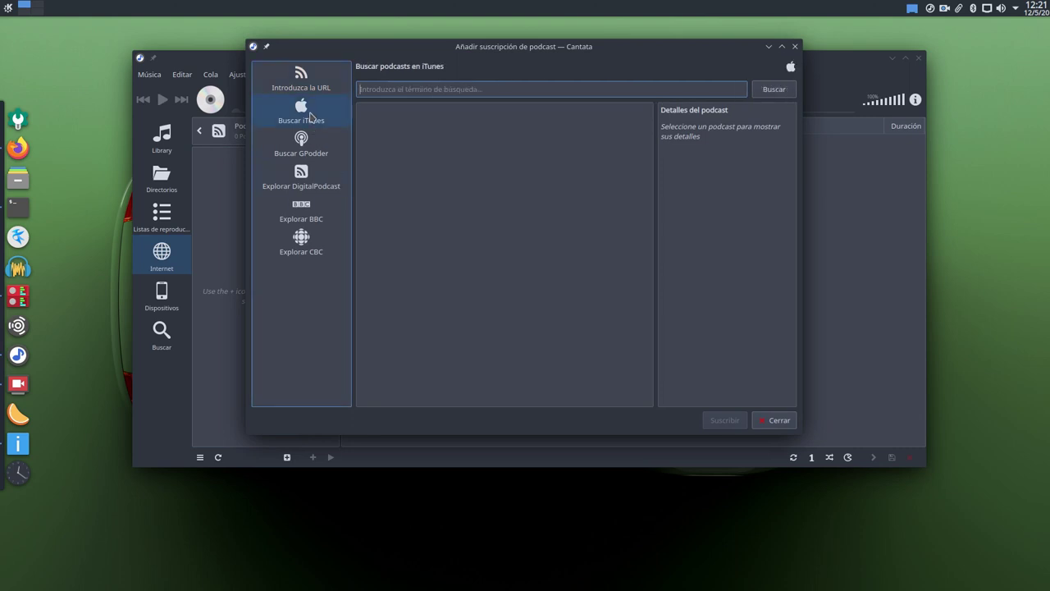
{"action": "left_click", "coordinate": [417, 90]}
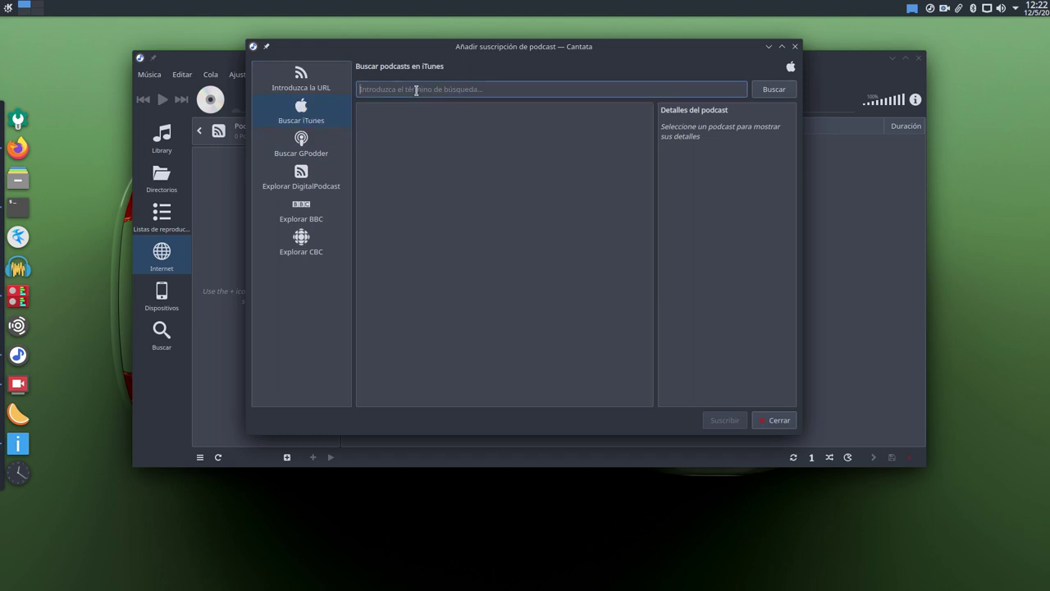
Search iTunes for "Frecuencia Improvisada", subscribe to that podcast and close the subscription dialog
{"action": "type", "text": "Fre"}
{"action": "type", "text": "cuencia Improvisada"}
{"action": "key", "text": "Return"}
{"action": "left_click", "coordinate": [390, 230]}
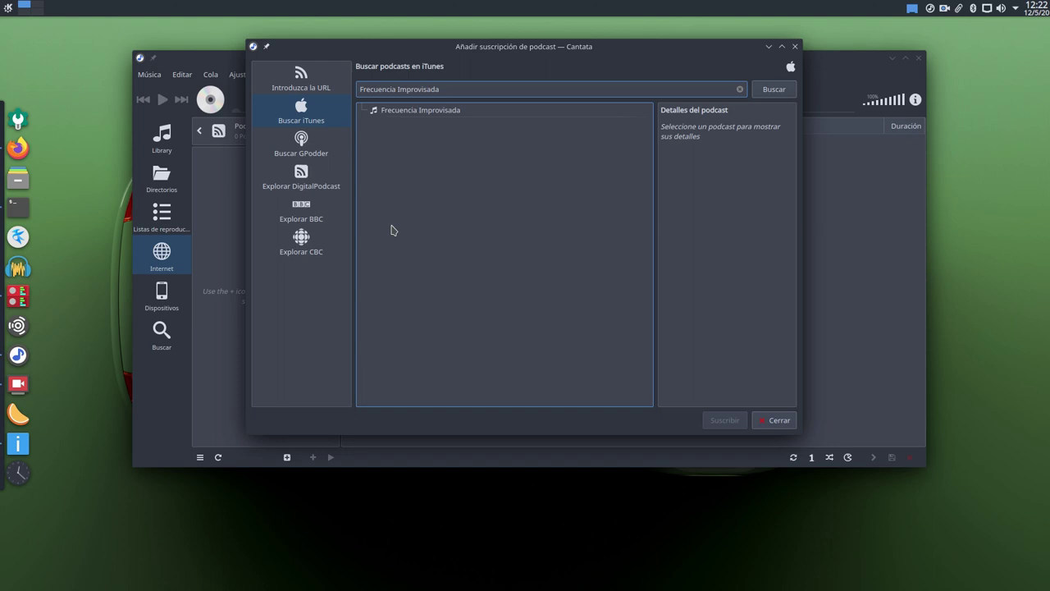
{"action": "left_click", "coordinate": [435, 118]}
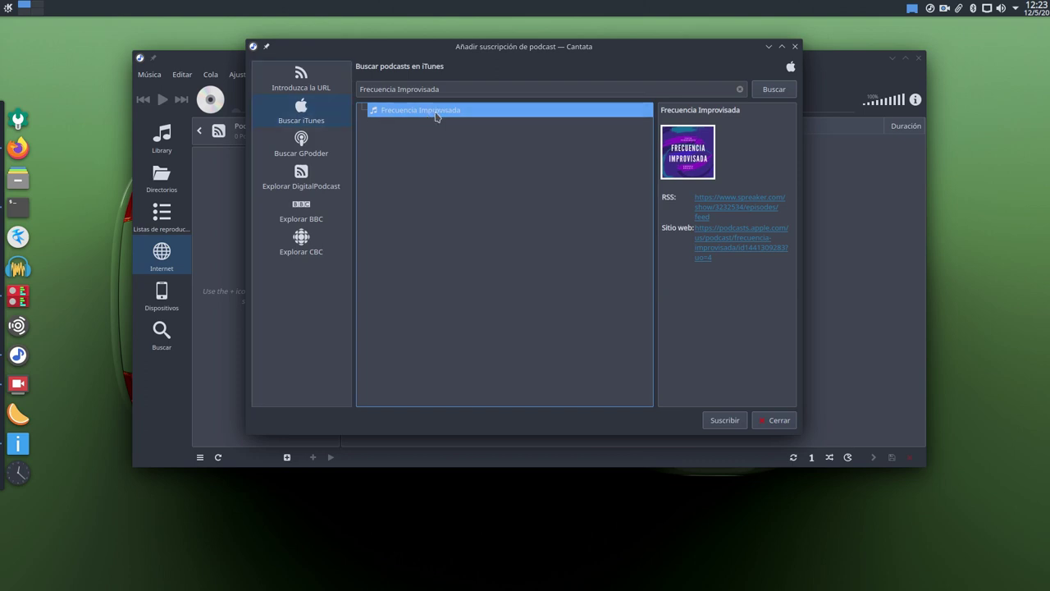
{"action": "left_click", "coordinate": [719, 422]}
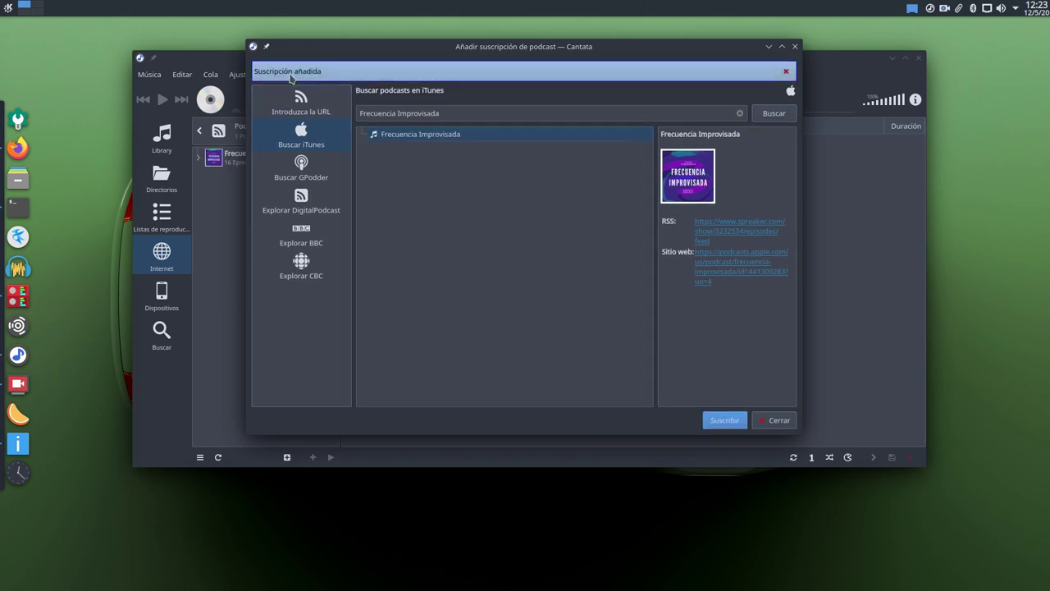
{"action": "left_click", "coordinate": [774, 420]}
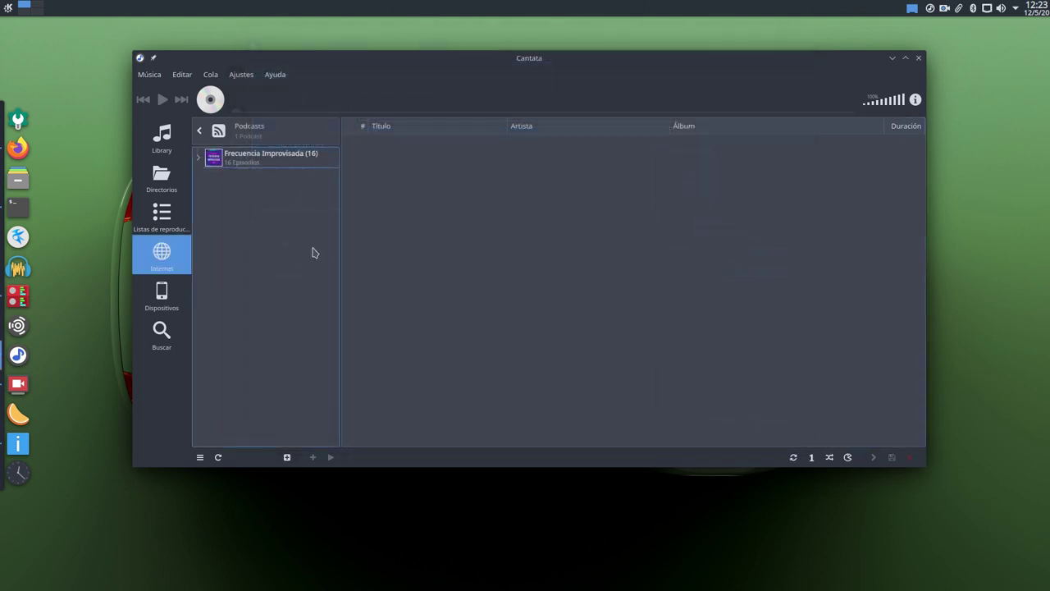
Expand the Frecuencia Improvisada episode list, play "Ep 12: Los machos huelen a Brummel" and pause it
{"action": "left_click", "coordinate": [195, 159]}
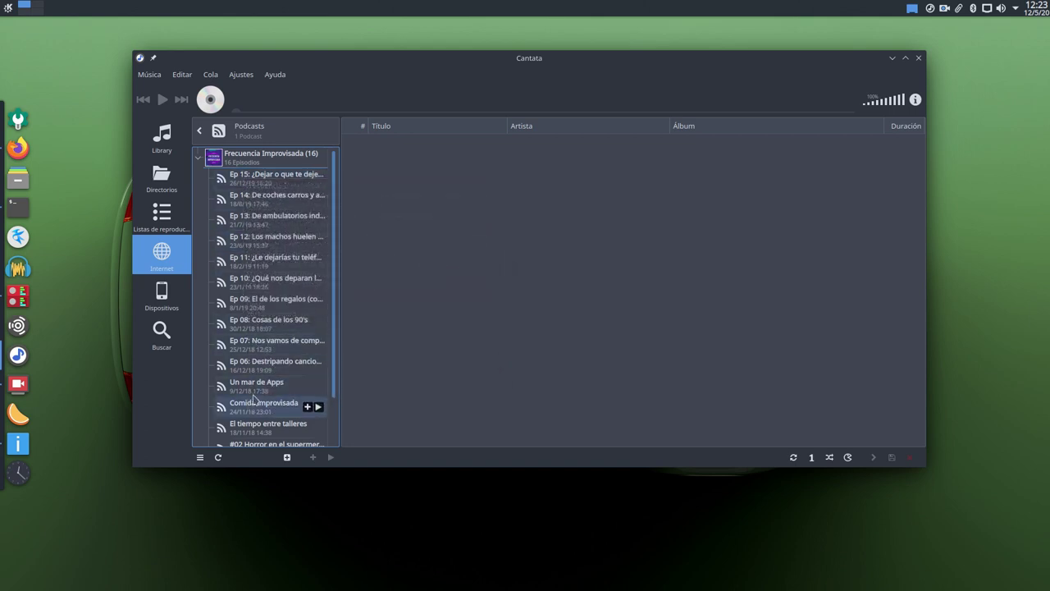
{"action": "left_click", "coordinate": [198, 159]}
{"action": "double_click", "coordinate": [267, 157]}
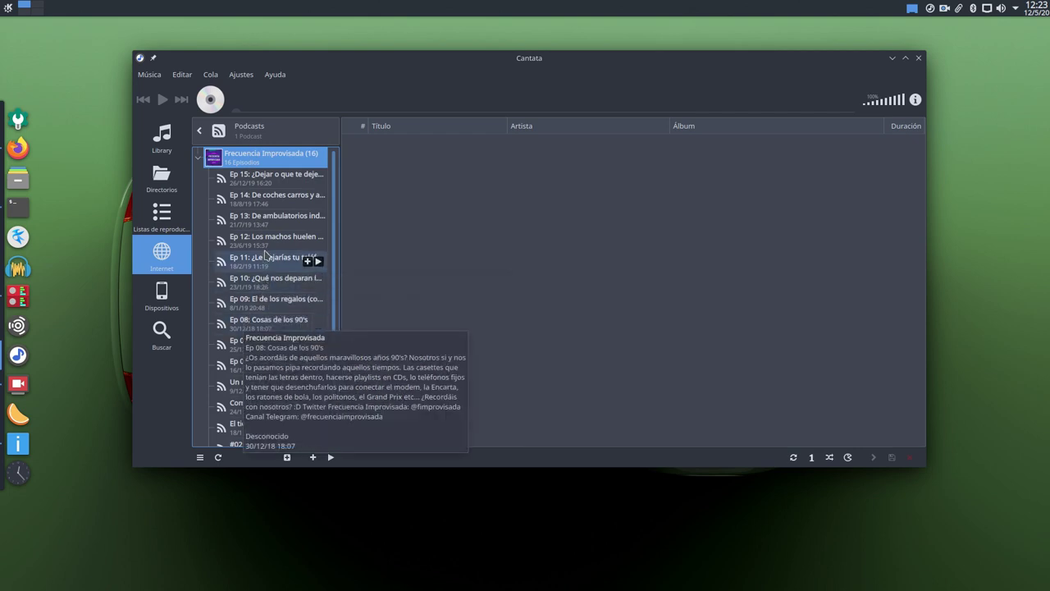
{"action": "left_click", "coordinate": [319, 240]}
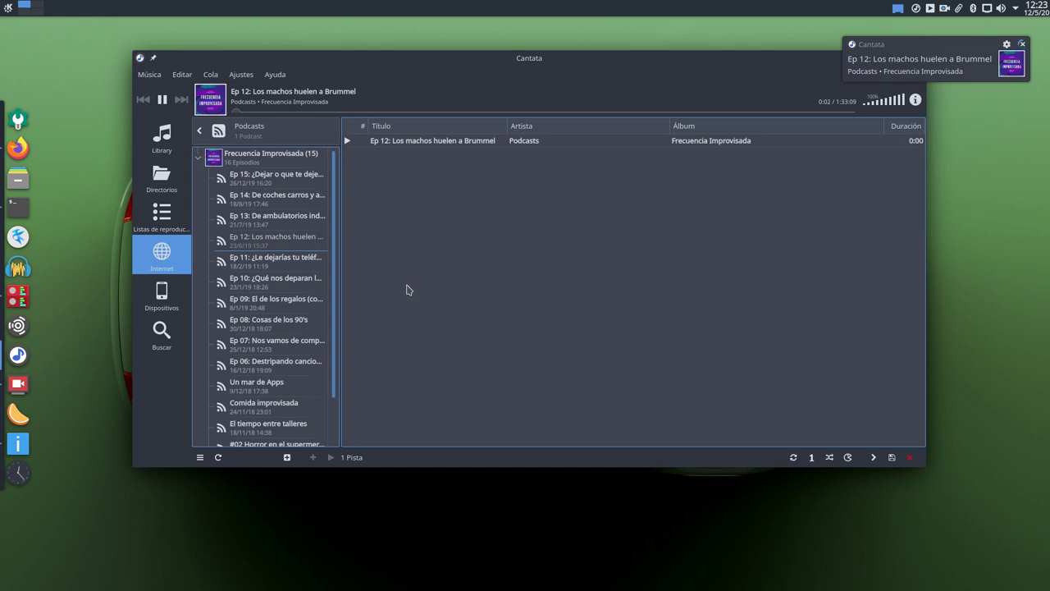
{"action": "left_click", "coordinate": [163, 100]}
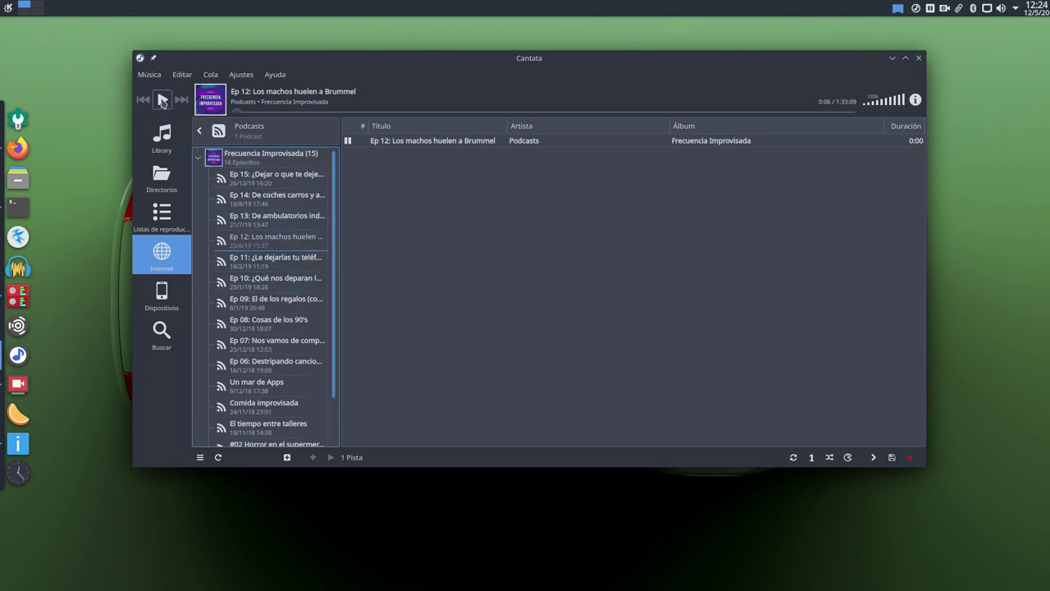
Resume Ep 12, skip ahead to about 10:40, return to the Internet services list and pause playback
{"action": "left_click", "coordinate": [162, 100]}
{"action": "left_click_drag", "start_coordinate": [238, 115], "coordinate": [343, 114]}
{"action": "left_click", "coordinate": [238, 129]}
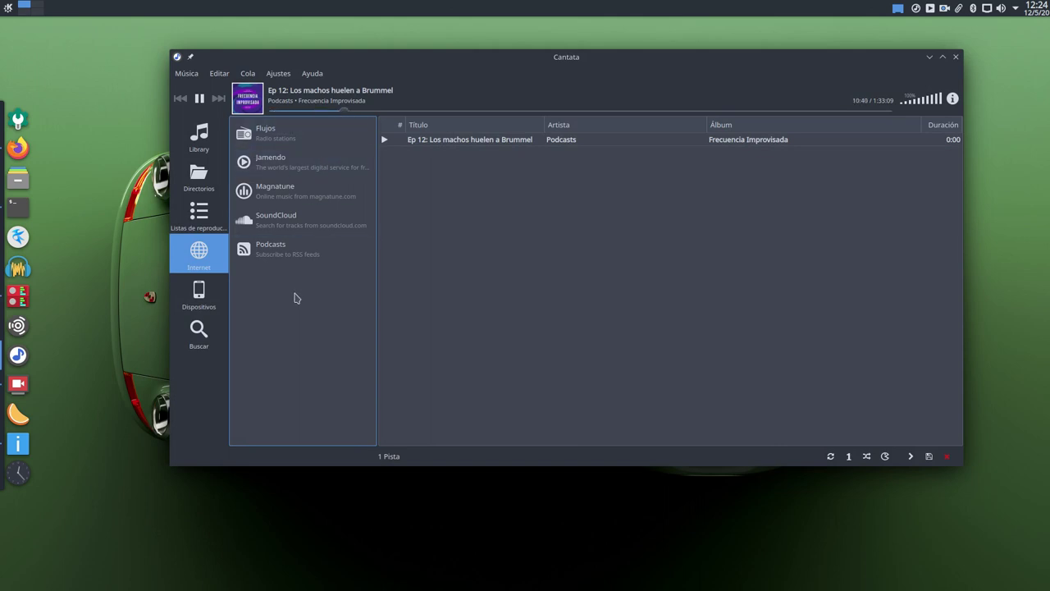
{"action": "left_click", "coordinate": [200, 99]}
{"action": "left_click", "coordinate": [628, 129]}
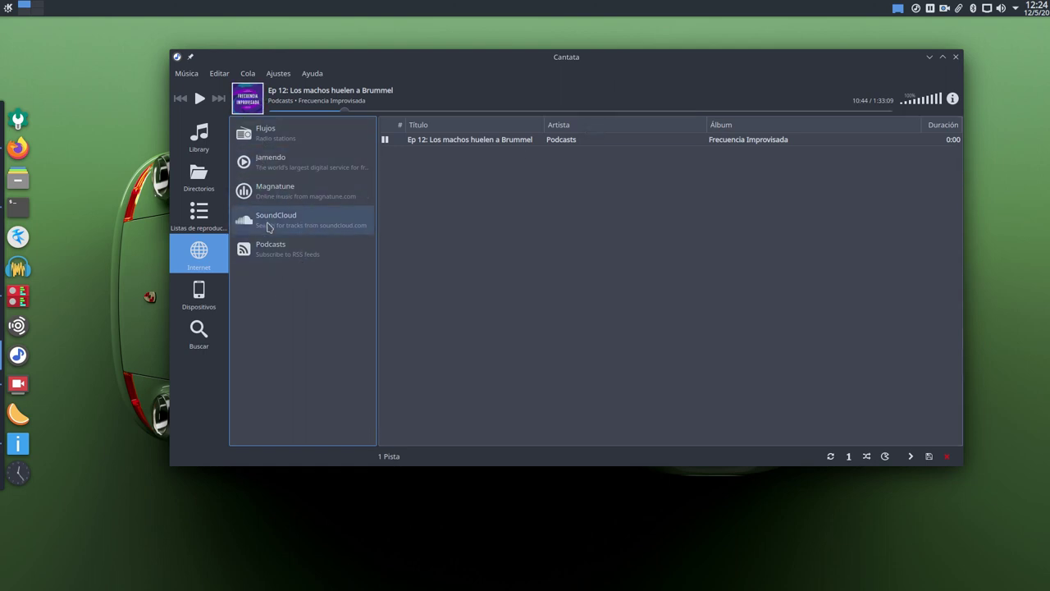
Reopen Podcasts, collapse the Frecuencia Improvisada episode list and clear the play queue
{"action": "left_click", "coordinate": [276, 256]}
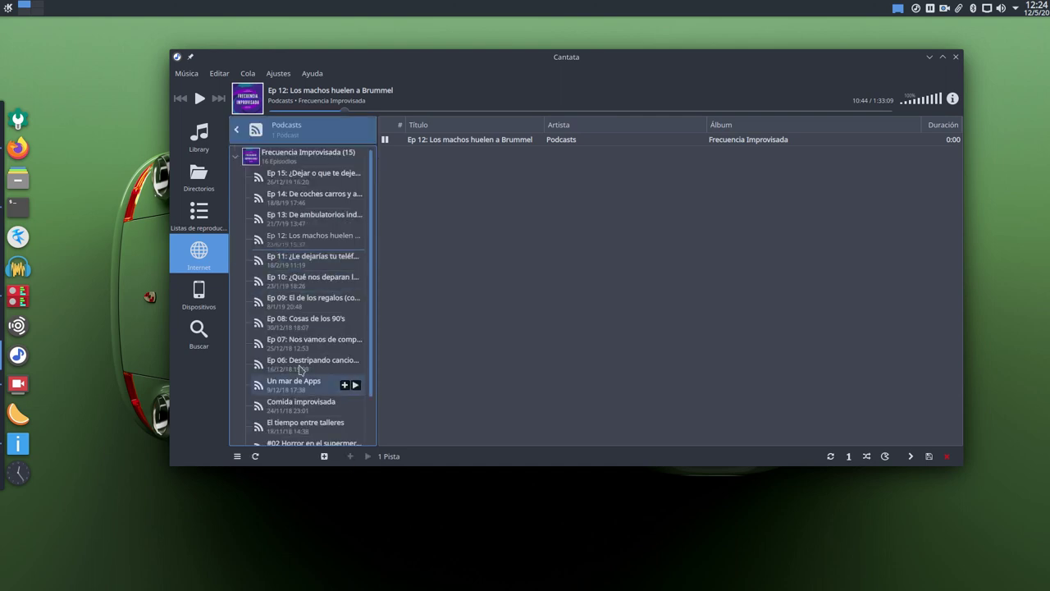
{"action": "left_click", "coordinate": [232, 162]}
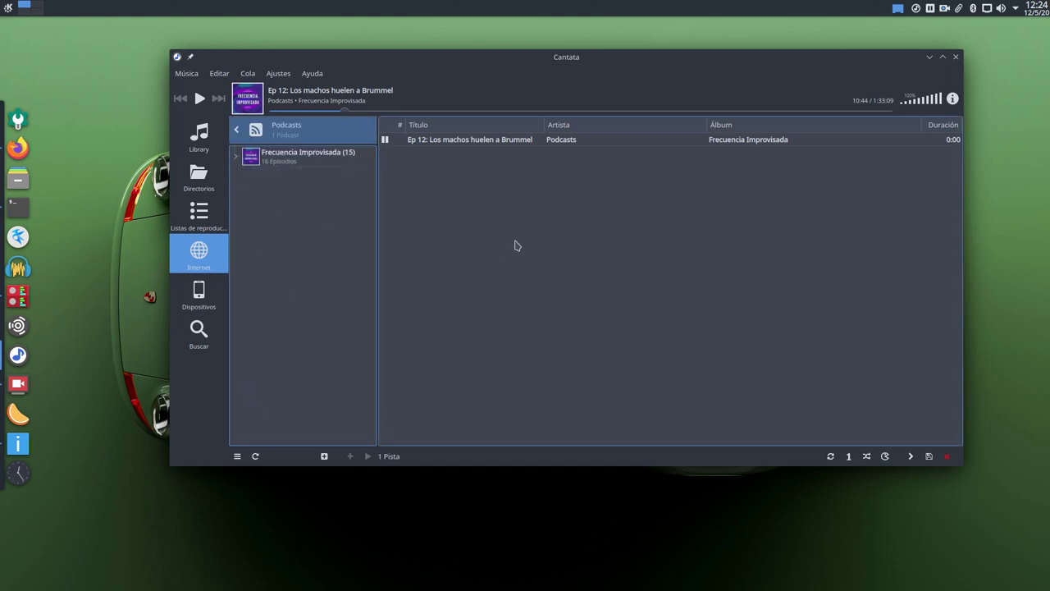
{"action": "left_click", "coordinate": [557, 143]}
{"action": "left_click", "coordinate": [946, 456]}
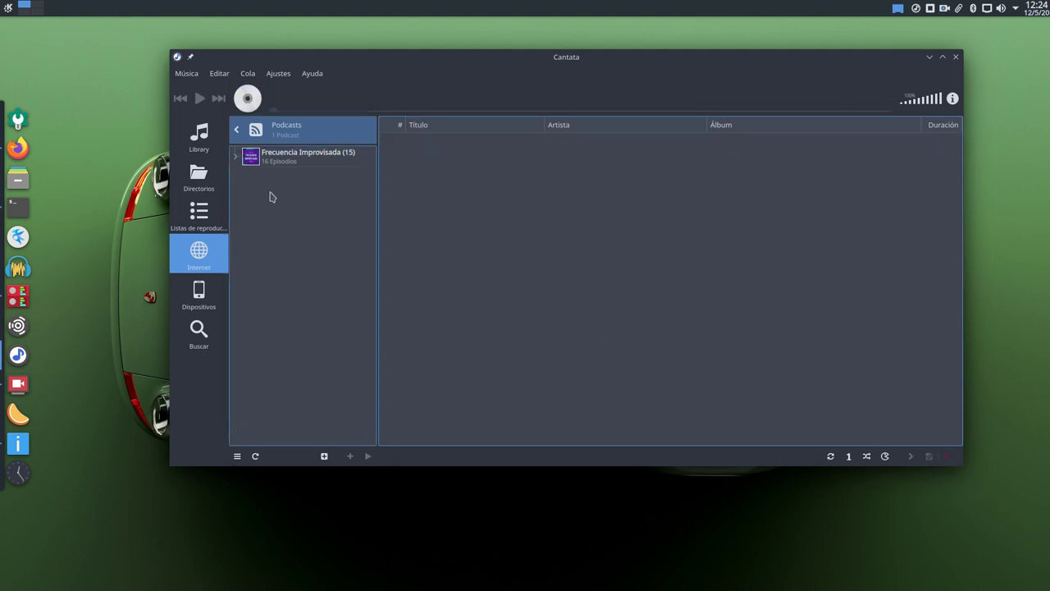
Add a podcast subscription by searching iTunes for "Audio Momentos" and subscribing to it
{"action": "mouse_move", "coordinate": [274, 159]}
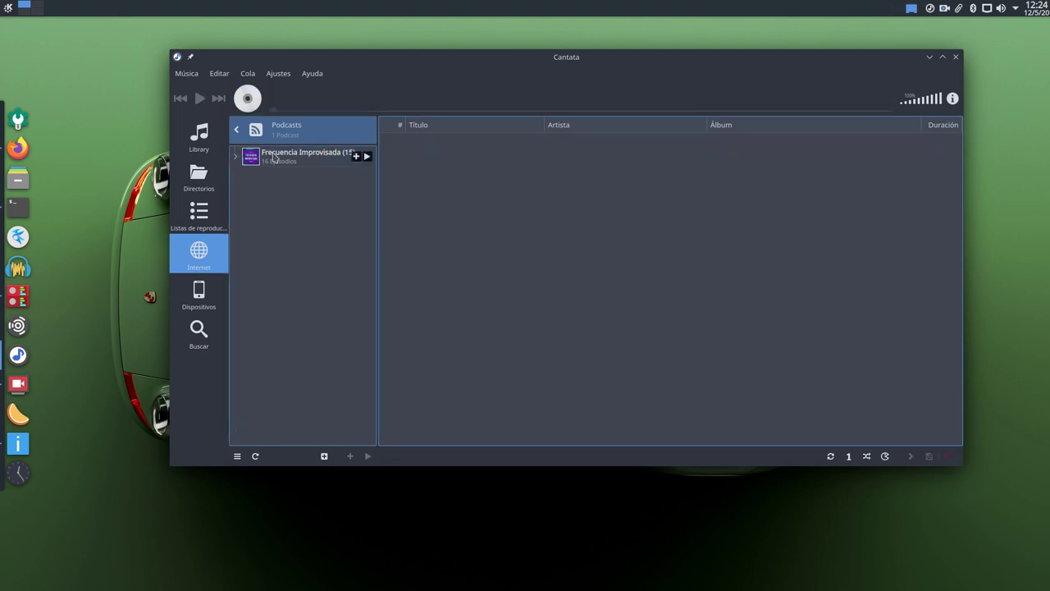
{"action": "left_click", "coordinate": [324, 457]}
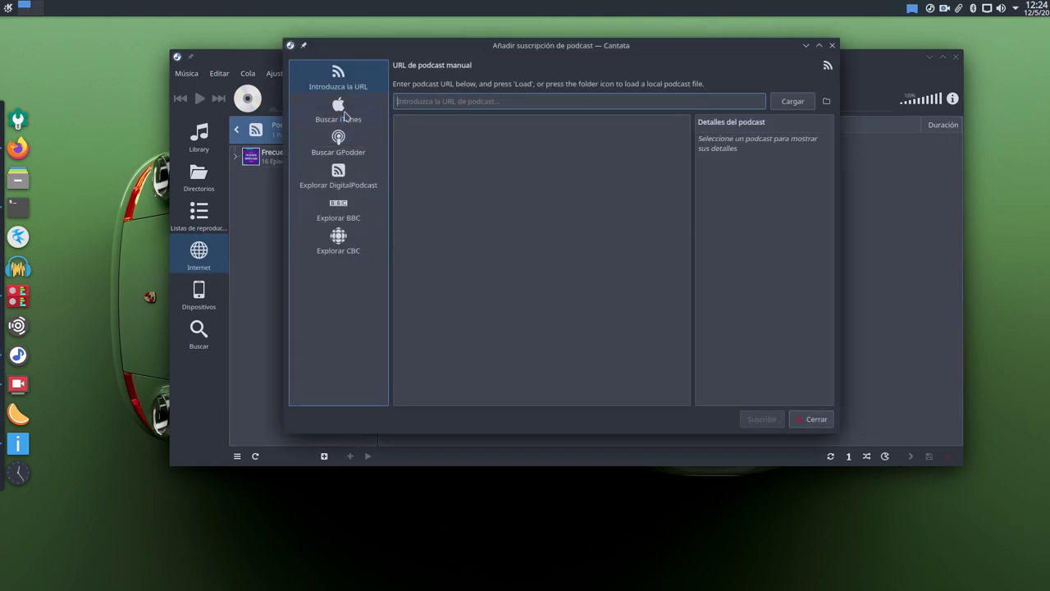
{"action": "left_click", "coordinate": [346, 114]}
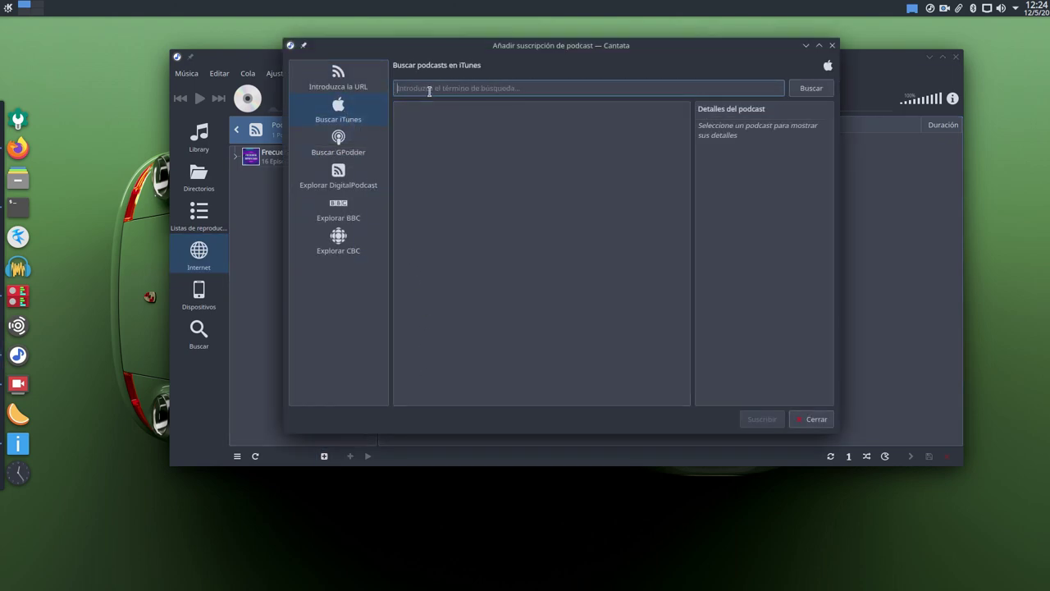
{"action": "type", "text": "Audio Momentos"}
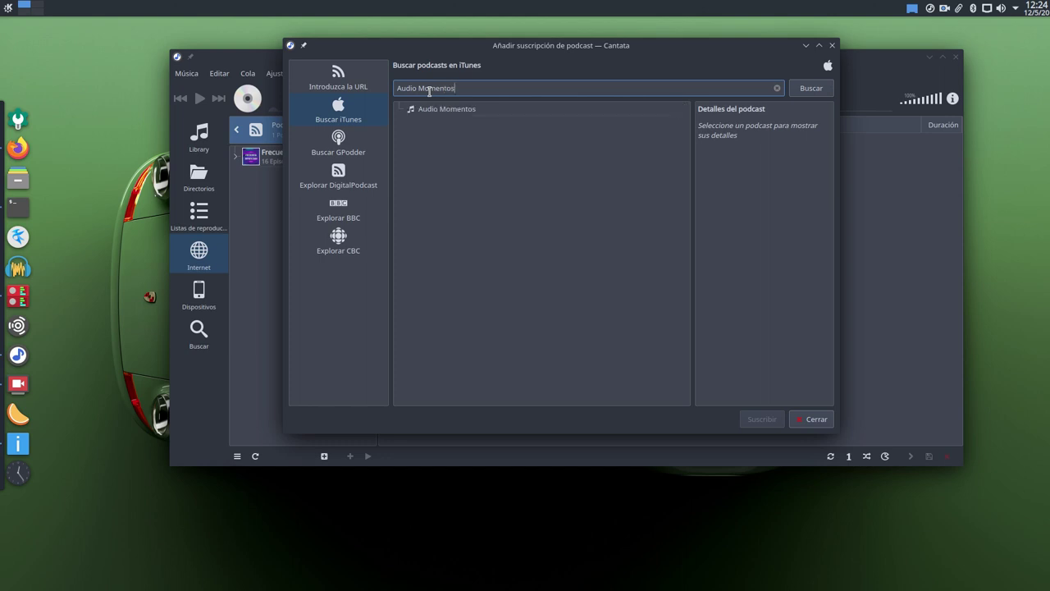
{"action": "left_click", "coordinate": [432, 115]}
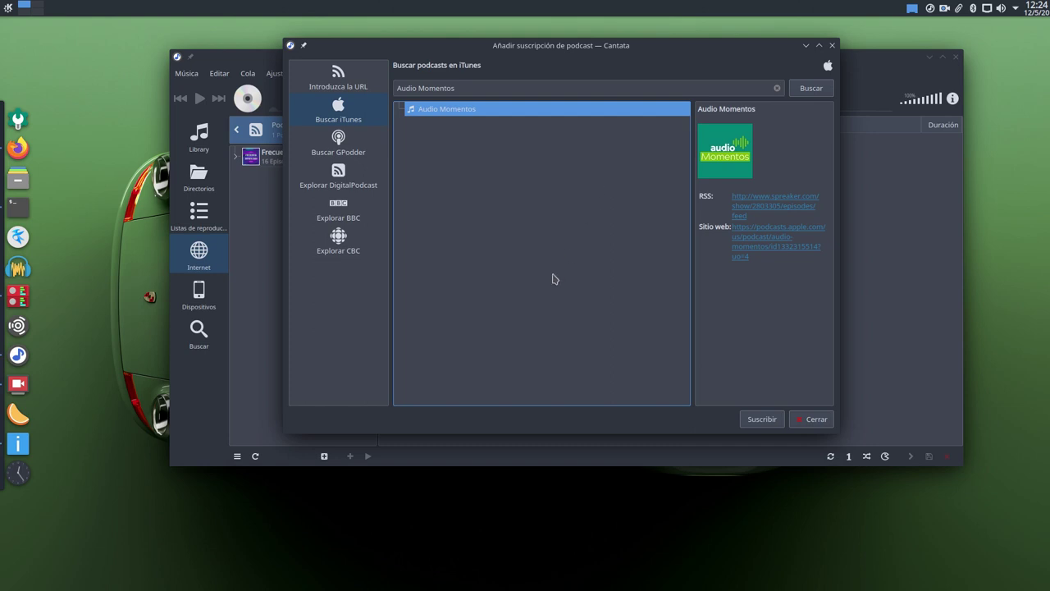
{"action": "left_click", "coordinate": [761, 418]}
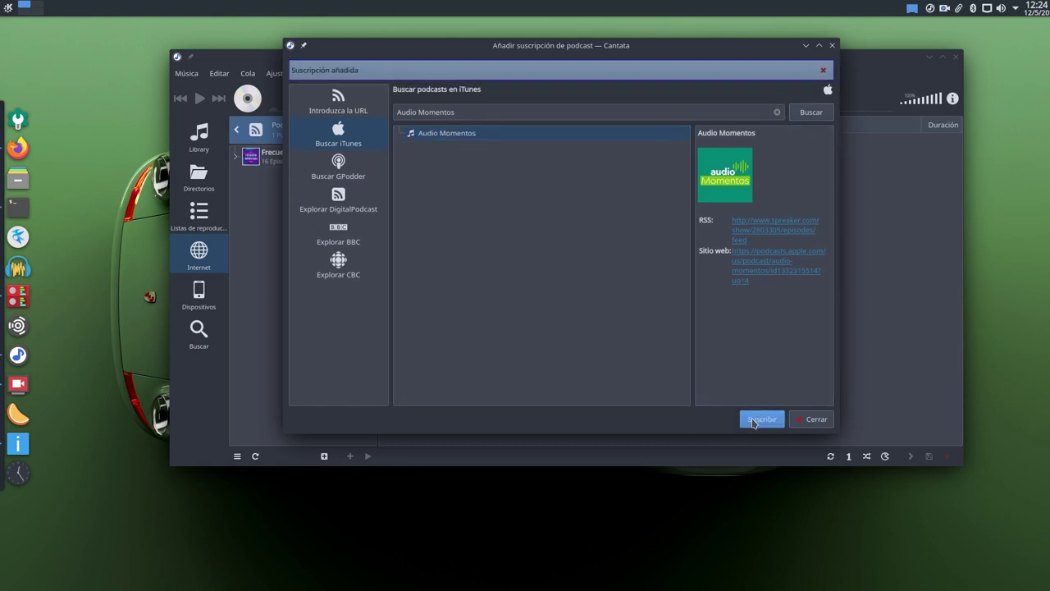
Close the subscription dialog, then expand and collapse the Audio Momentos and Frecuencia Improvisada episode lists
{"action": "left_click", "coordinate": [806, 421]}
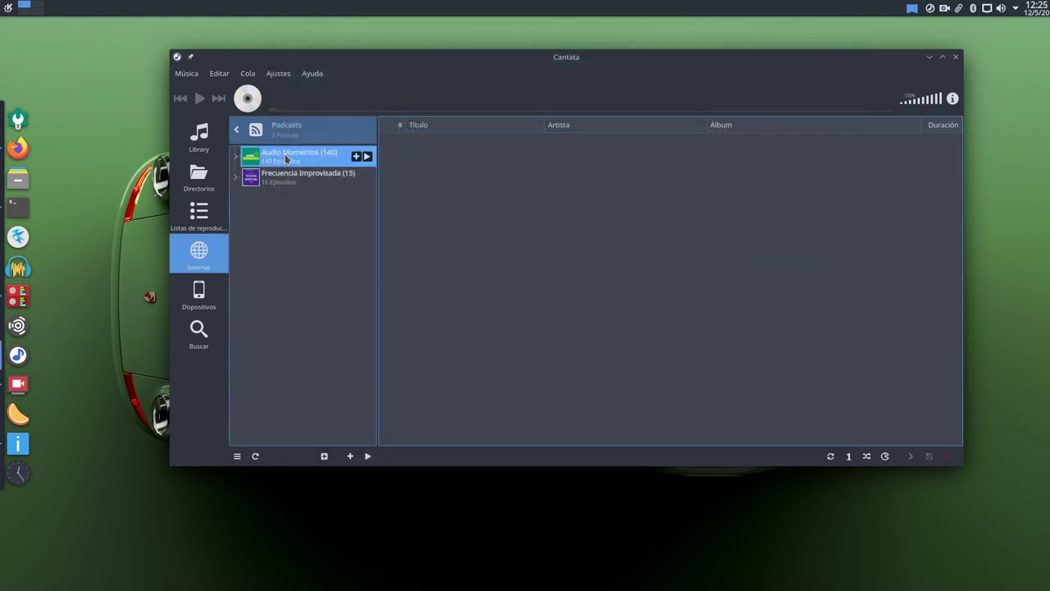
{"action": "double_click", "coordinate": [286, 158]}
{"action": "double_click", "coordinate": [287, 158]}
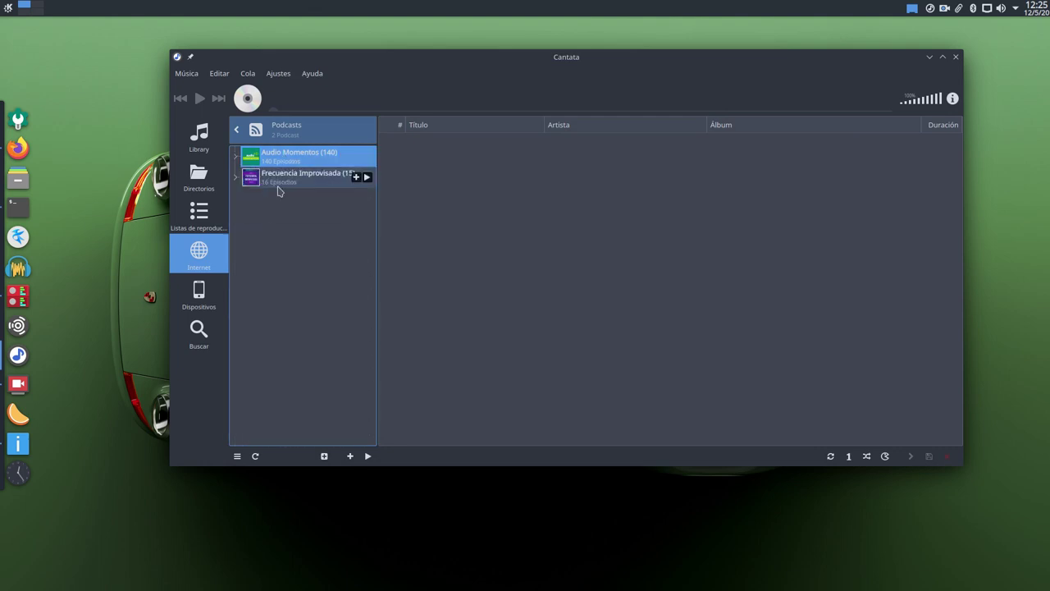
{"action": "double_click", "coordinate": [289, 181]}
{"action": "double_click", "coordinate": [279, 182]}
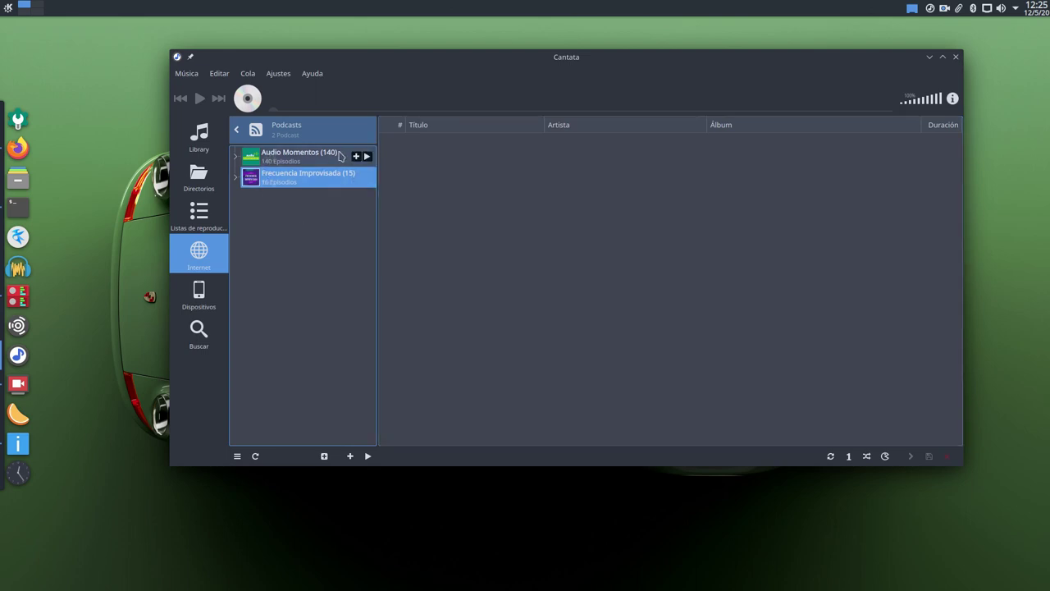
Expand the Audio Momentos podcast, add all its episodes to the play queue and pause playback
{"action": "double_click", "coordinate": [302, 162]}
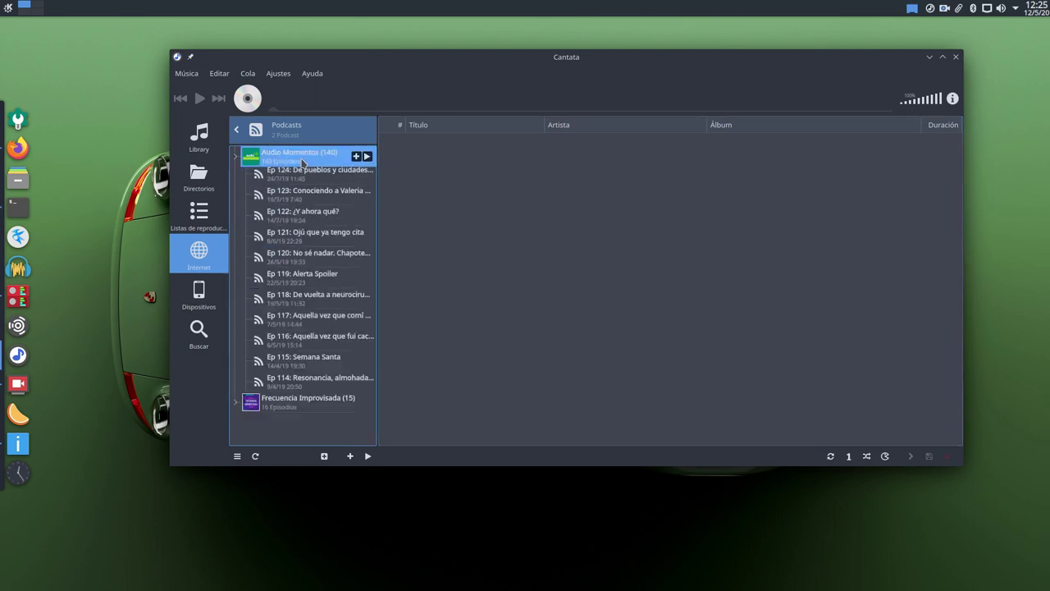
{"action": "left_click", "coordinate": [357, 157]}
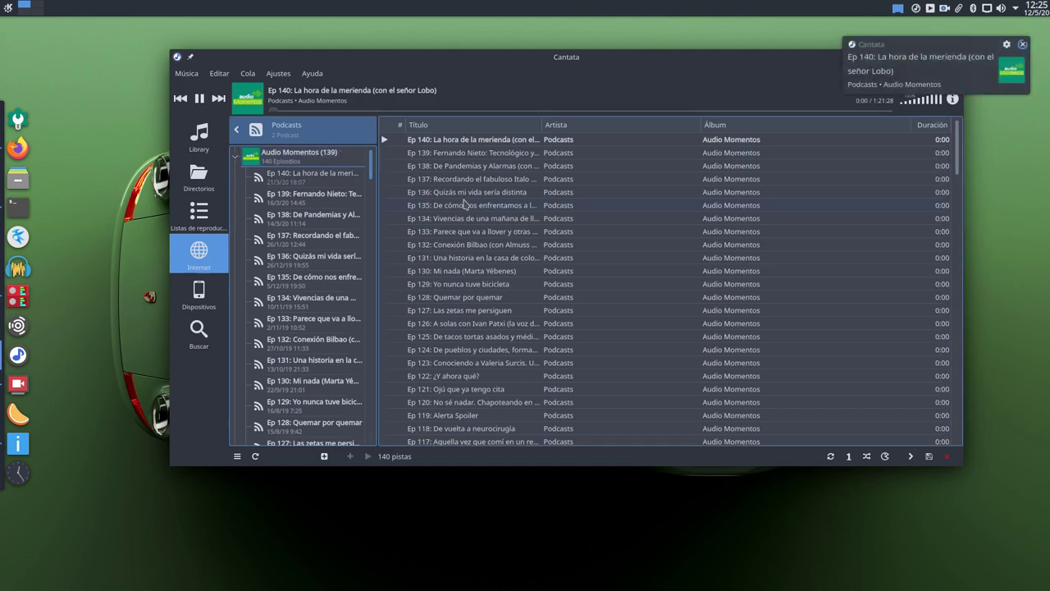
{"action": "left_click", "coordinate": [200, 98]}
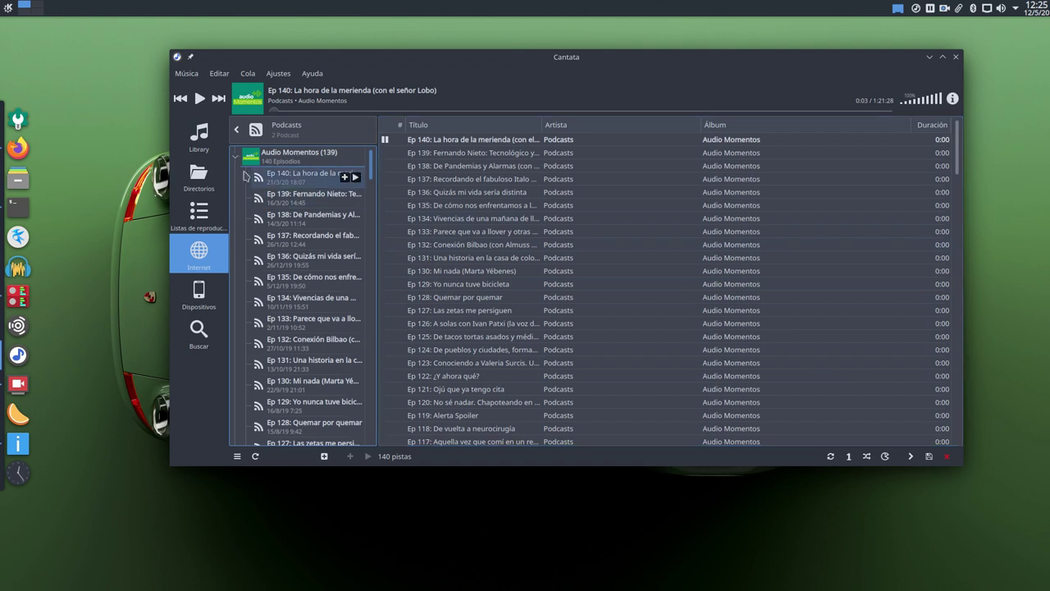
Collapse the Audio Momentos episode list and clear the play queue
{"action": "scroll", "coordinate": [236, 166], "scroll_direction": "down", "scroll_amount": 1}
{"action": "left_click", "coordinate": [234, 162]}
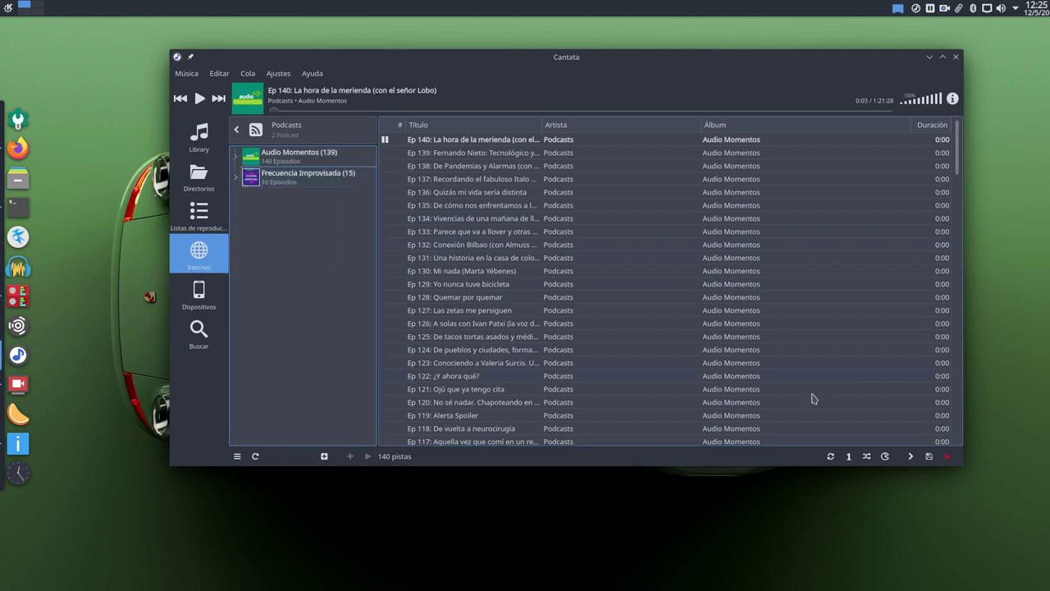
{"action": "left_click", "coordinate": [948, 457]}
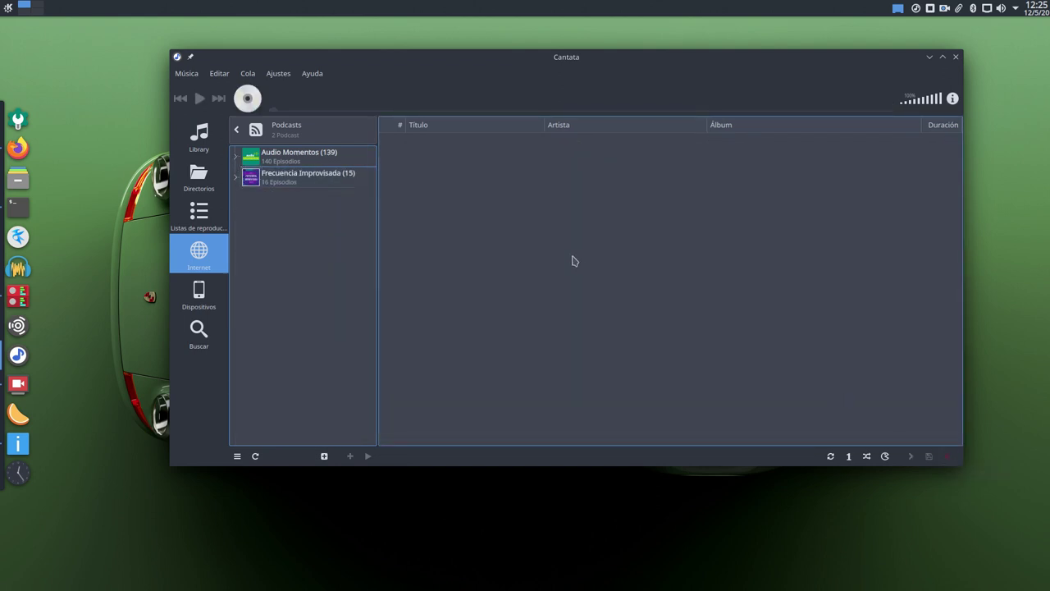
Expand the Audio Momentos episodes, view the description of Ep 136, reposition the window and collapse the list
{"action": "left_click", "coordinate": [234, 156]}
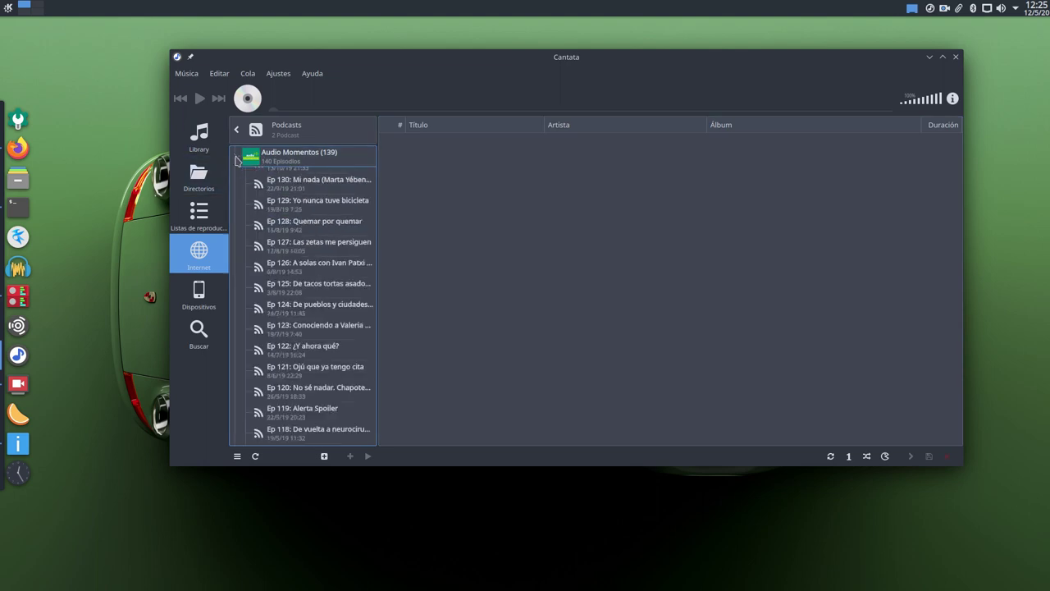
{"action": "mouse_move", "coordinate": [288, 262]}
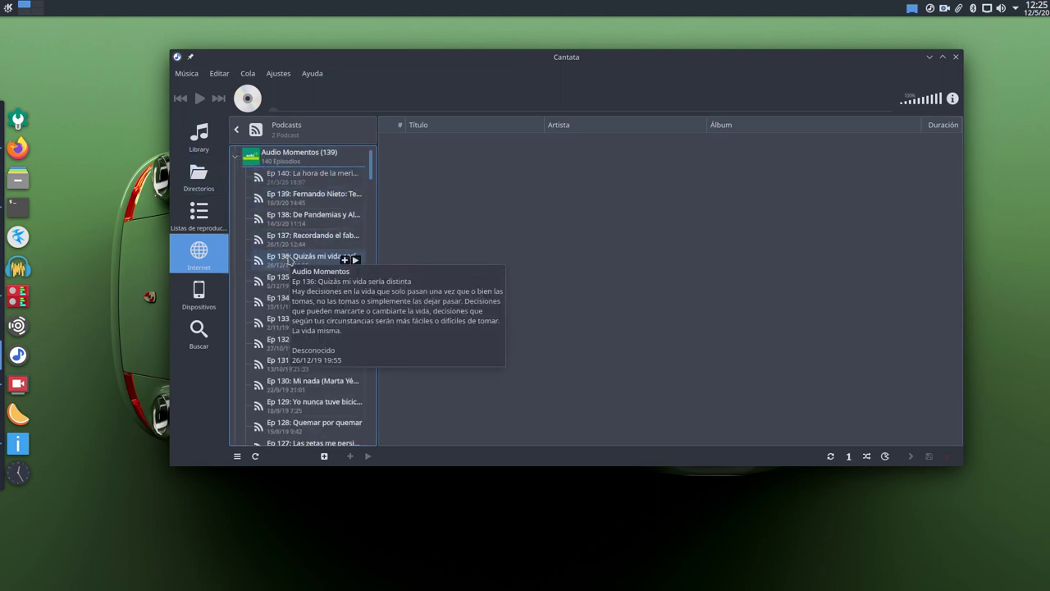
{"action": "left_click_drag", "start_coordinate": [476, 63], "coordinate": [427, 51]}
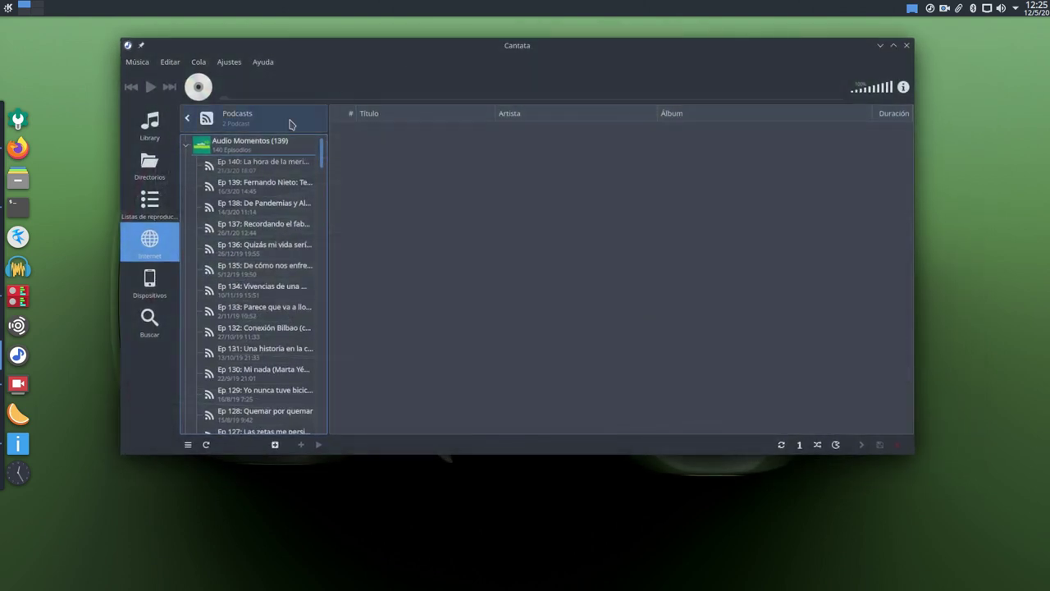
{"action": "left_click", "coordinate": [291, 145]}
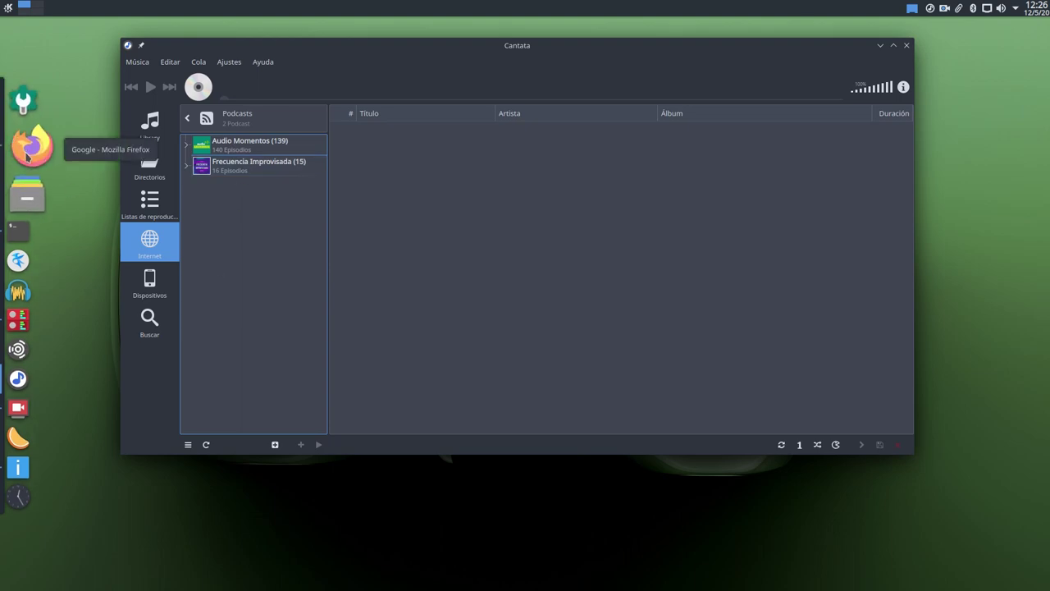
{"action": "left_click", "coordinate": [18, 147]}
{"action": "left_click_drag", "start_coordinate": [394, 61], "coordinate": [121, 56]}
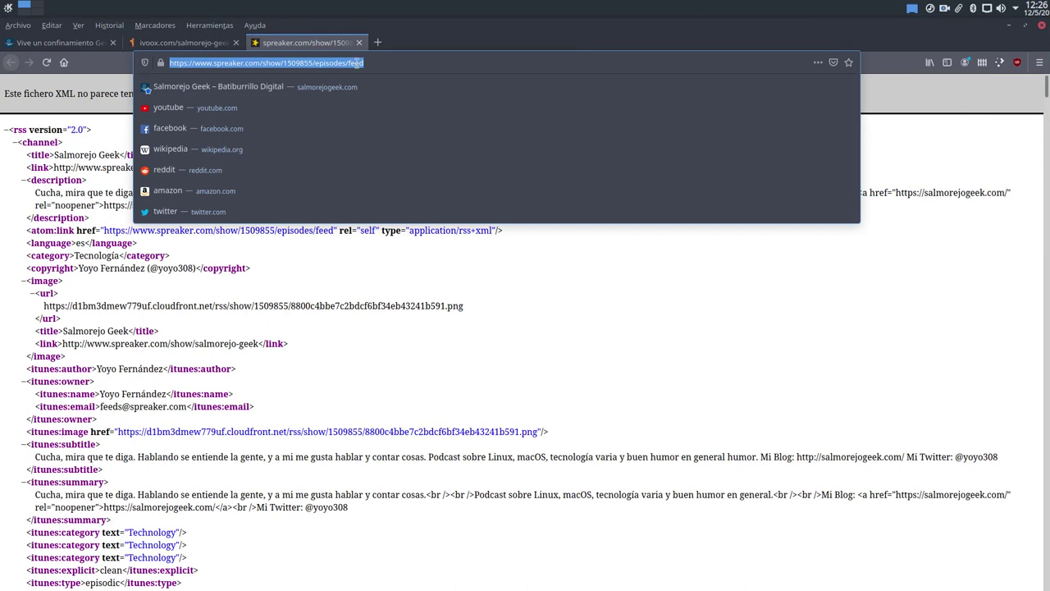
{"action": "left_click", "coordinate": [389, 66]}
{"action": "left_click_drag", "start_coordinate": [402, 65], "coordinate": [147, 63]}
{"action": "key", "text": "cmd+c"}
{"action": "right_click", "coordinate": [316, 67]}
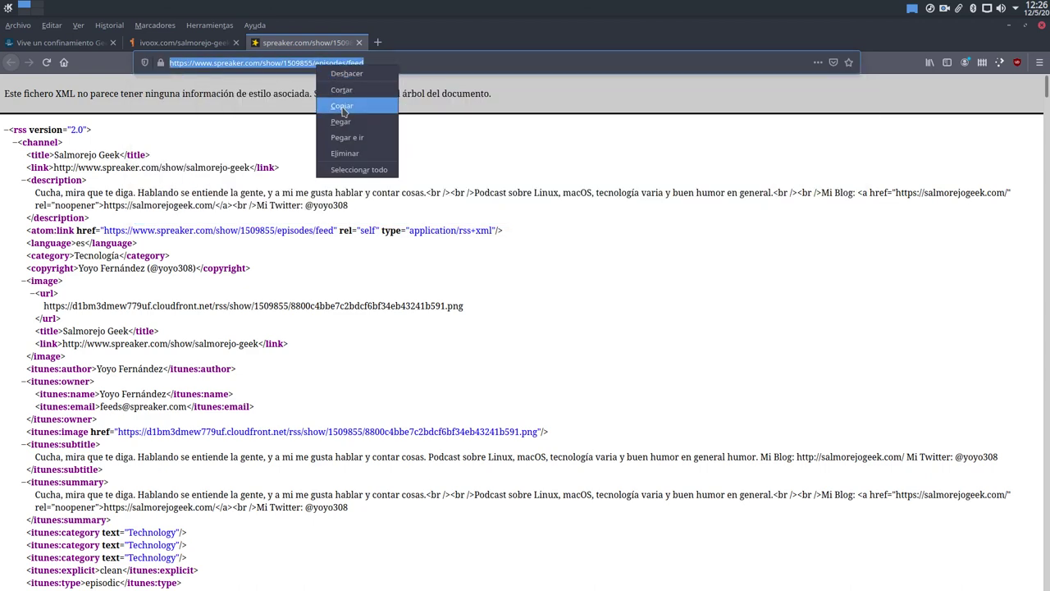
{"action": "left_click", "coordinate": [345, 106]}
{"action": "left_click", "coordinate": [1012, 26]}
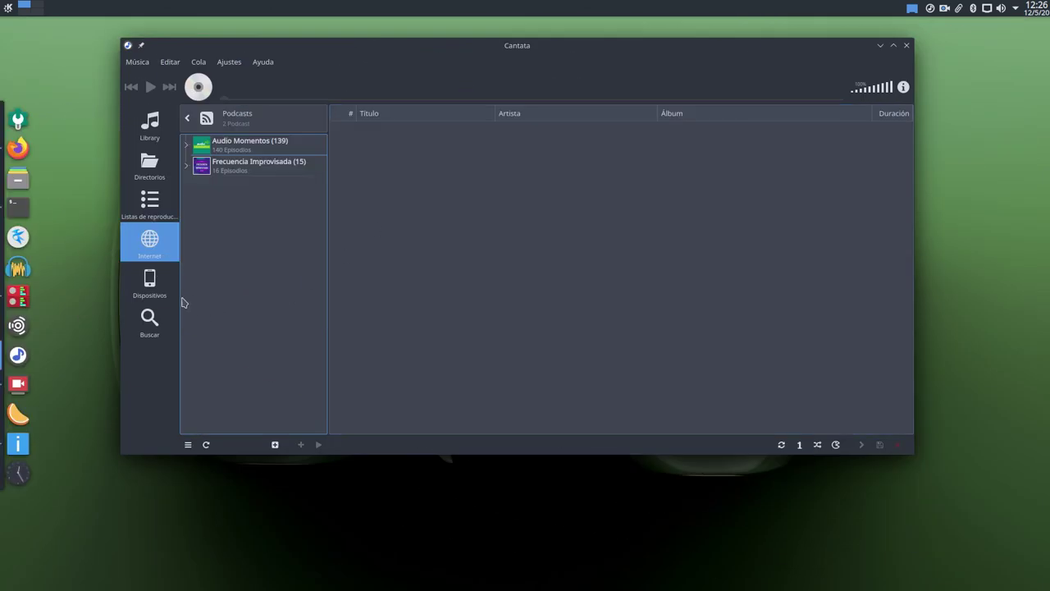
Try the copied feed URL in a new manual podcast subscription, clear it, view the iTunes search page and close the dialog
{"action": "left_click", "coordinate": [275, 444]}
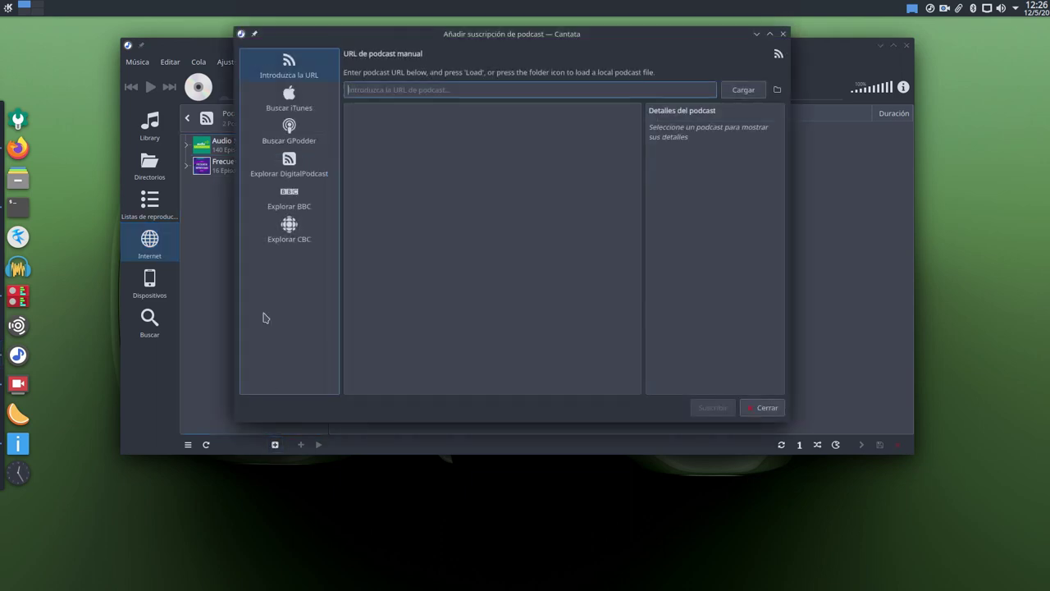
{"action": "right_click", "coordinate": [379, 92]}
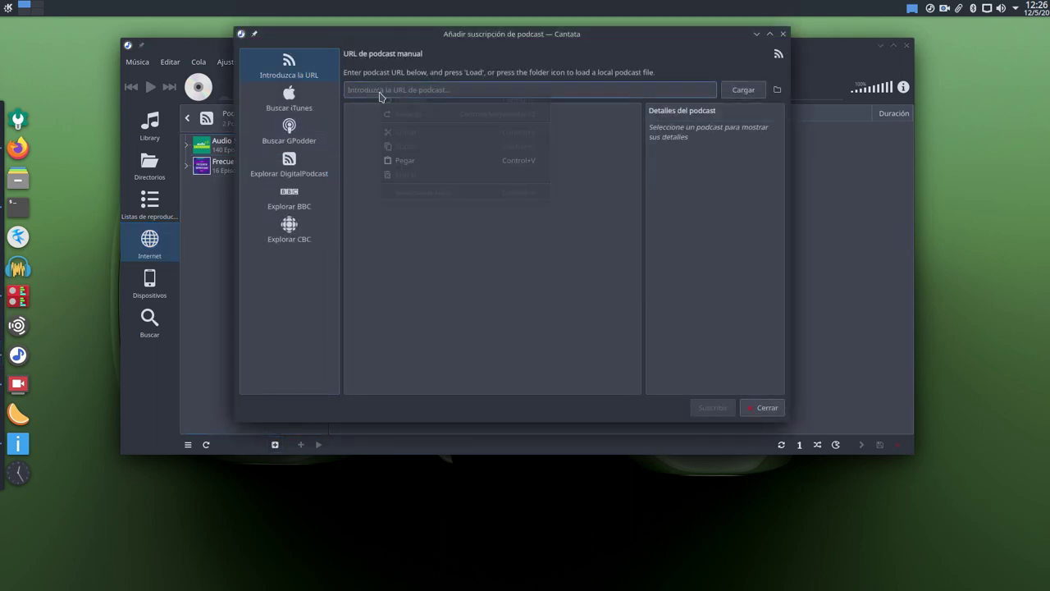
{"action": "left_click", "coordinate": [402, 161]}
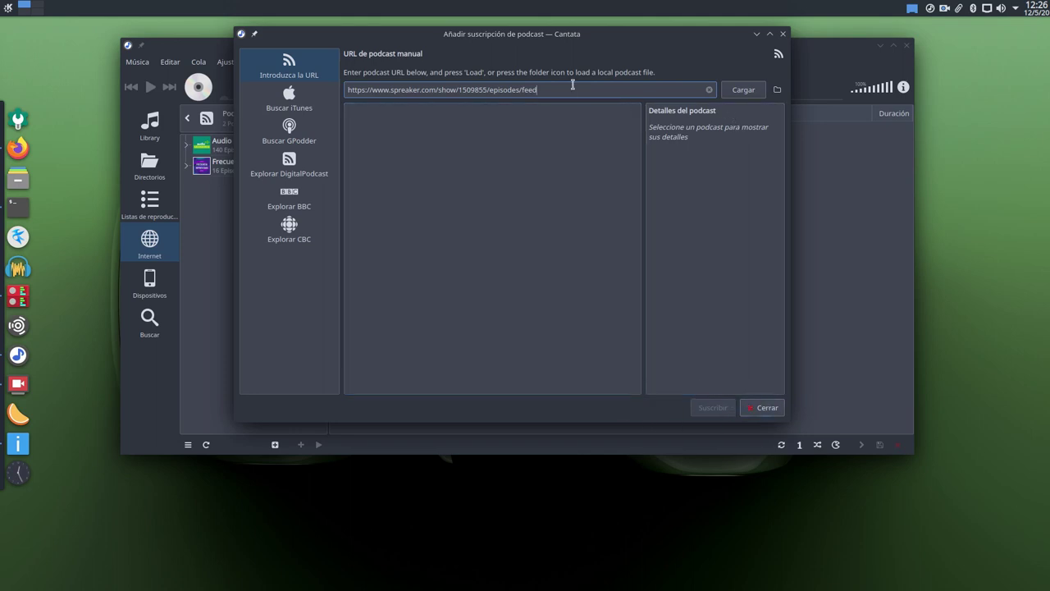
{"action": "left_click_drag", "start_coordinate": [575, 89], "coordinate": [320, 74]}
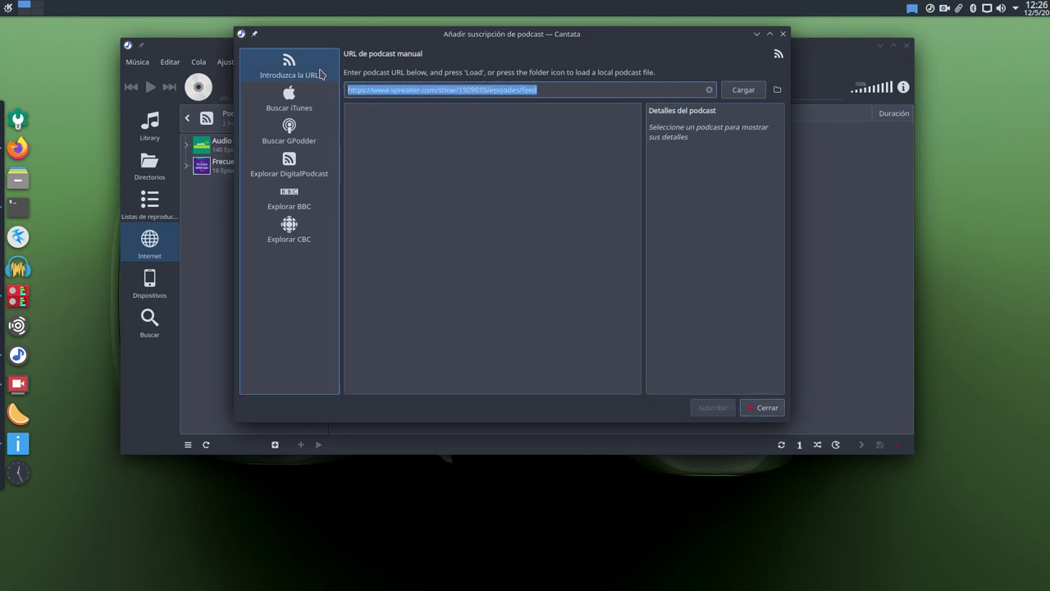
{"action": "key", "text": "BackSpace"}
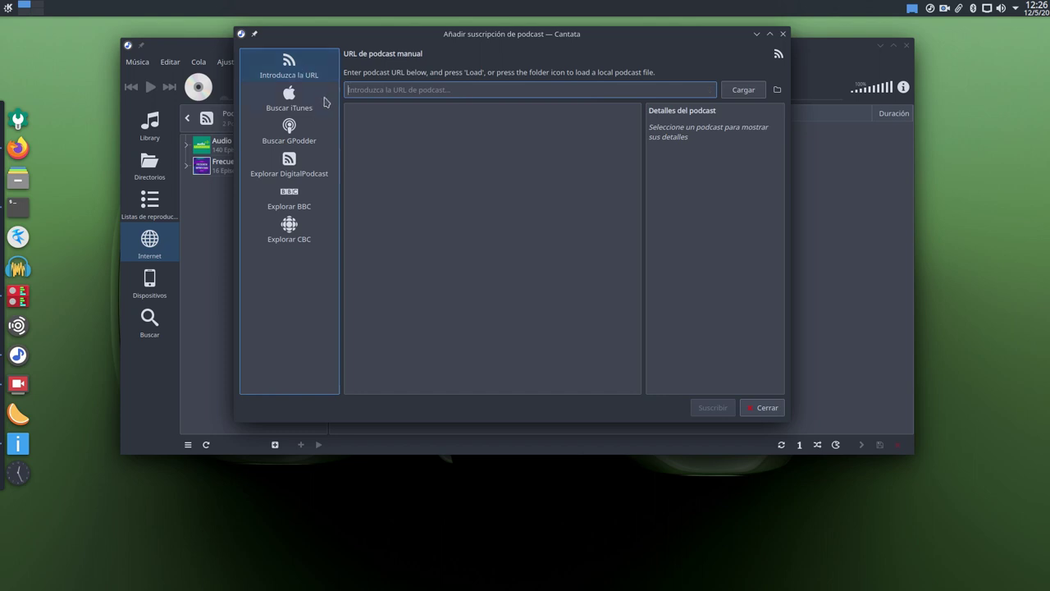
{"action": "left_click", "coordinate": [310, 107]}
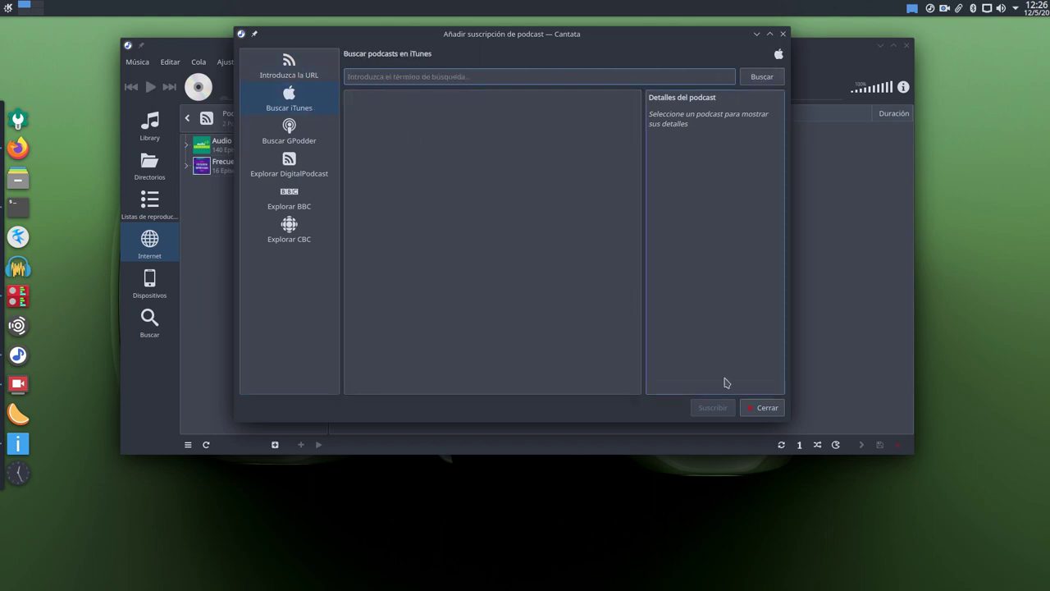
{"action": "left_click", "coordinate": [762, 407]}
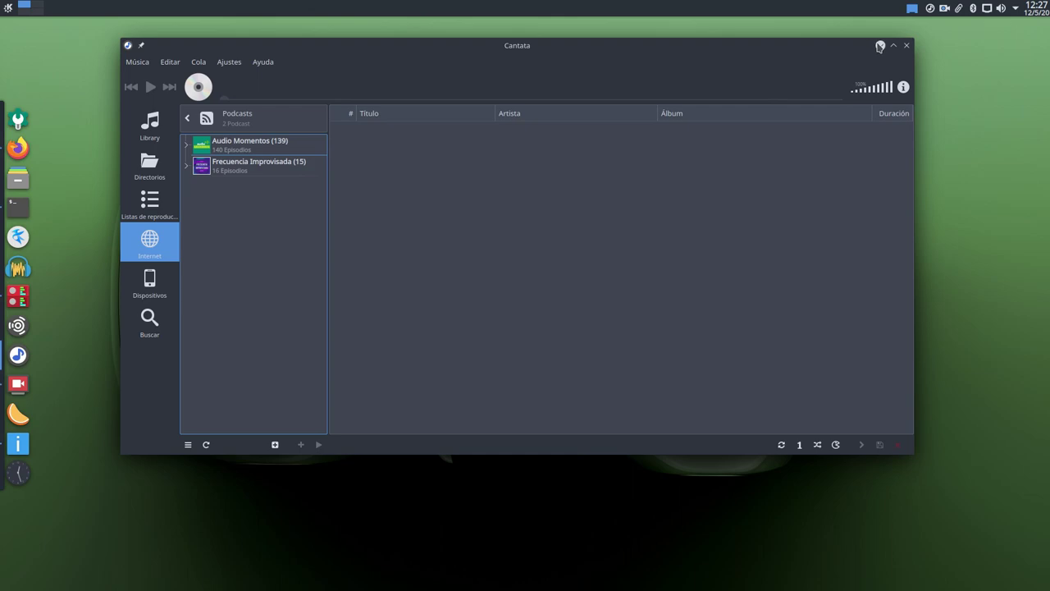
Minimize the Cantata window and switch to SimpleScreenRecorder
{"action": "left_click", "coordinate": [880, 45]}
{"action": "left_click", "coordinate": [18, 383]}
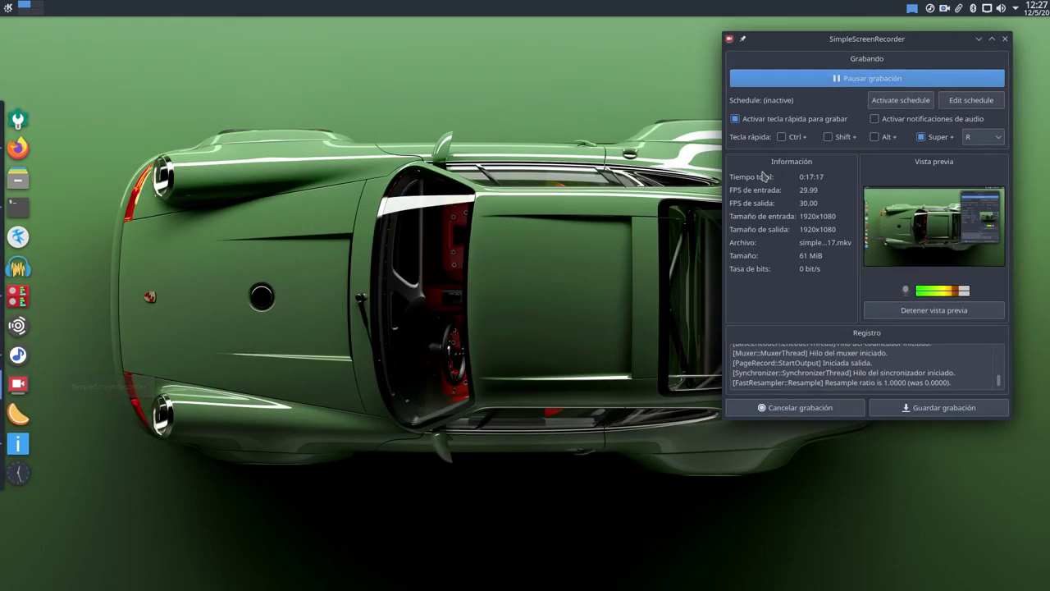